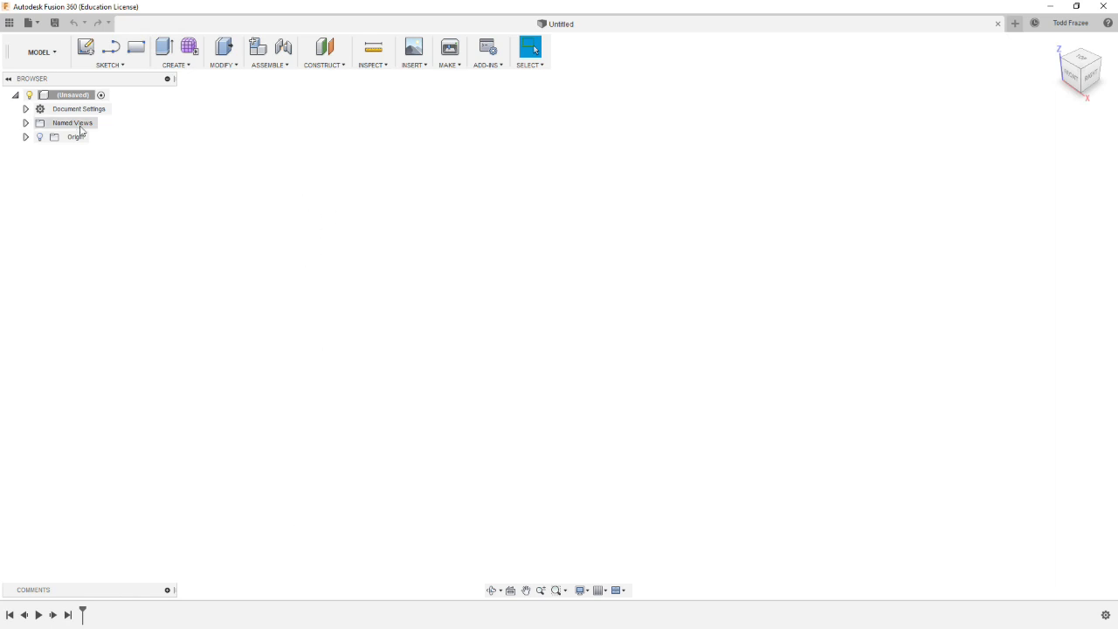
Step: Open the TITAN-1-1M design from the DEMO project and show it in the Model workspace
left_click(10, 24)
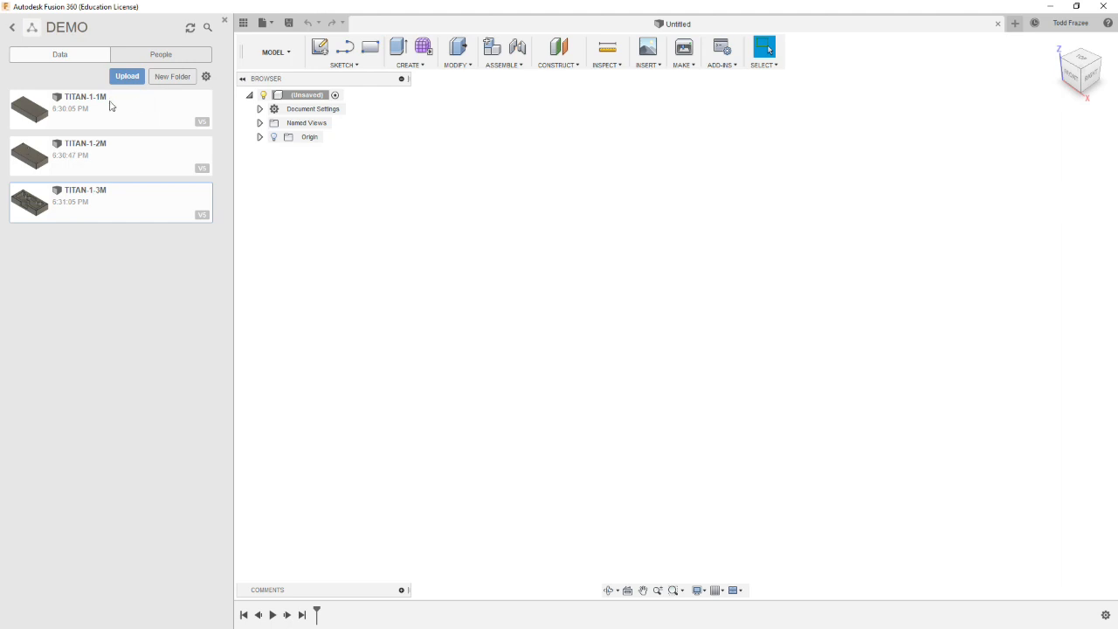
double_click(84, 98)
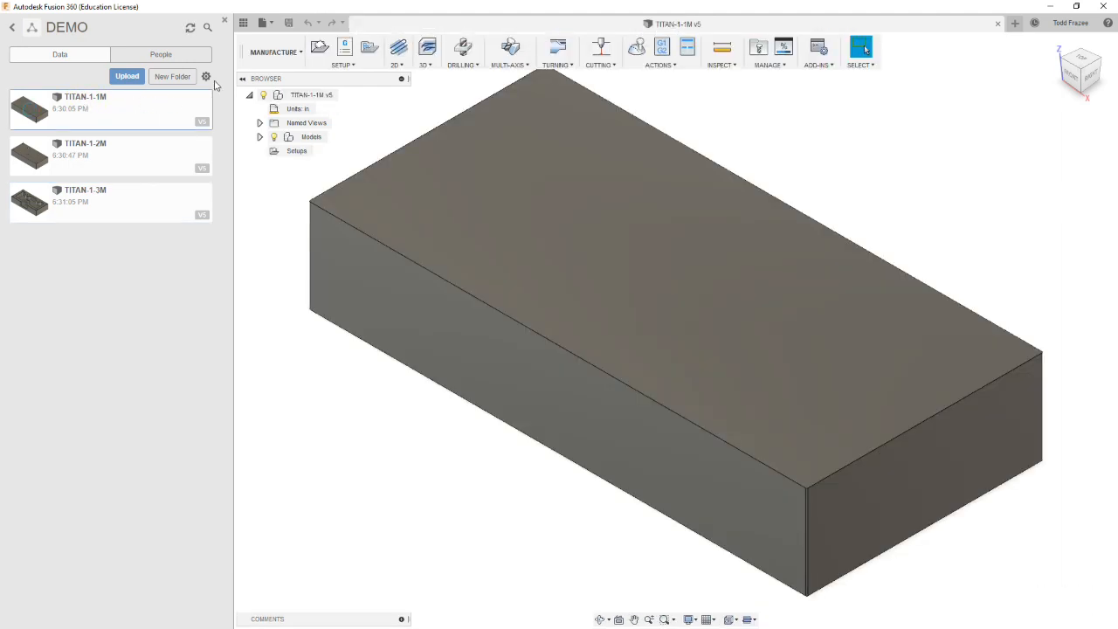
left_click(282, 63)
left_click(267, 77)
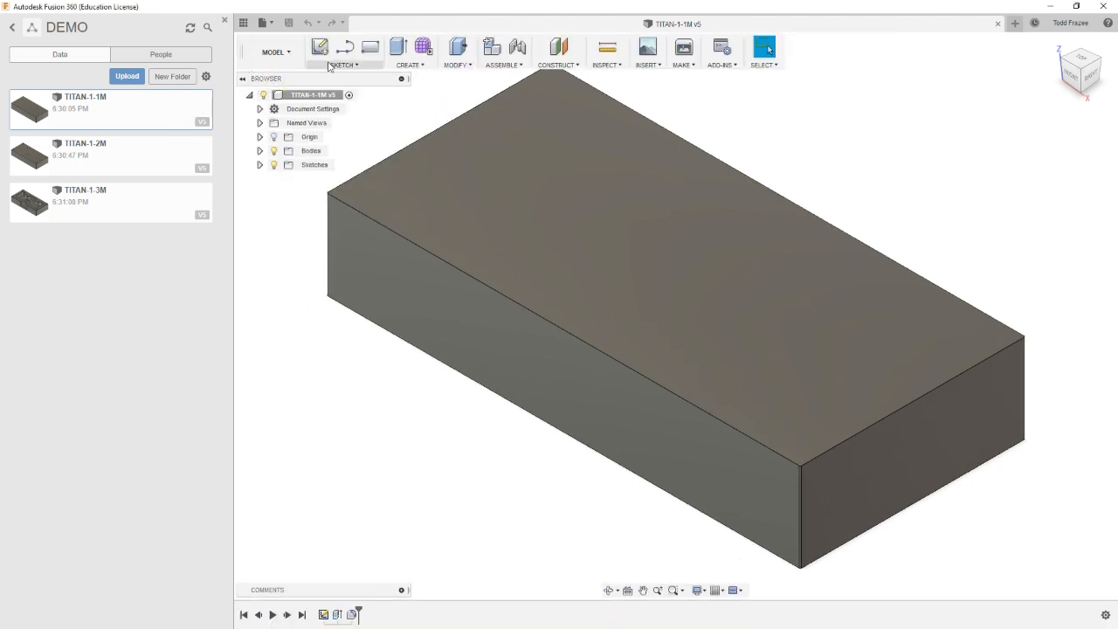
left_click(224, 24)
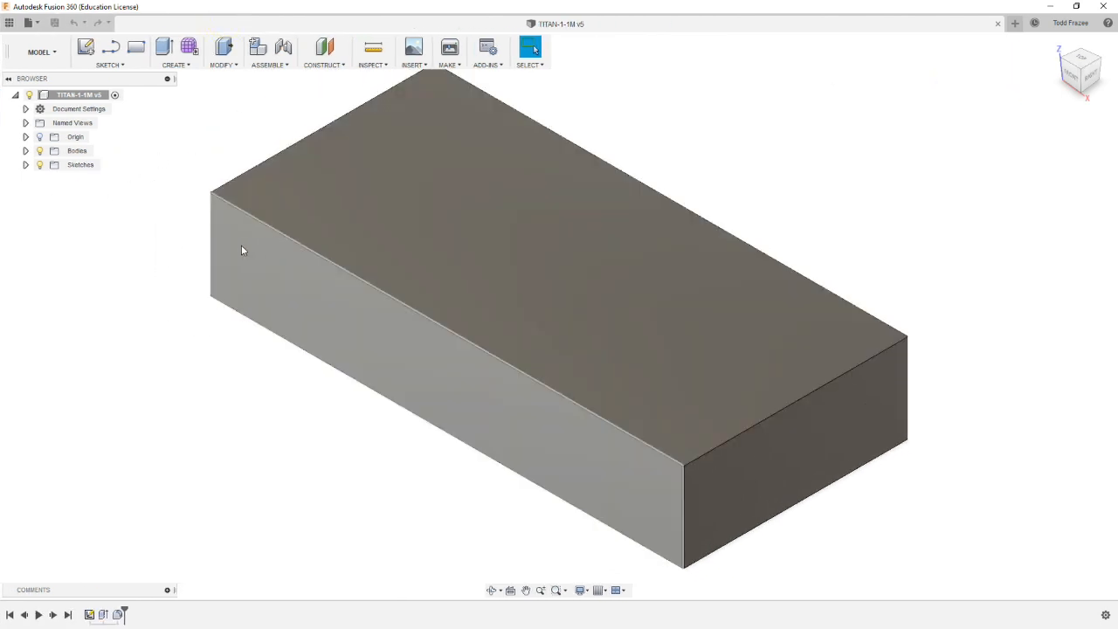
scroll(265, 231, "down", 2)
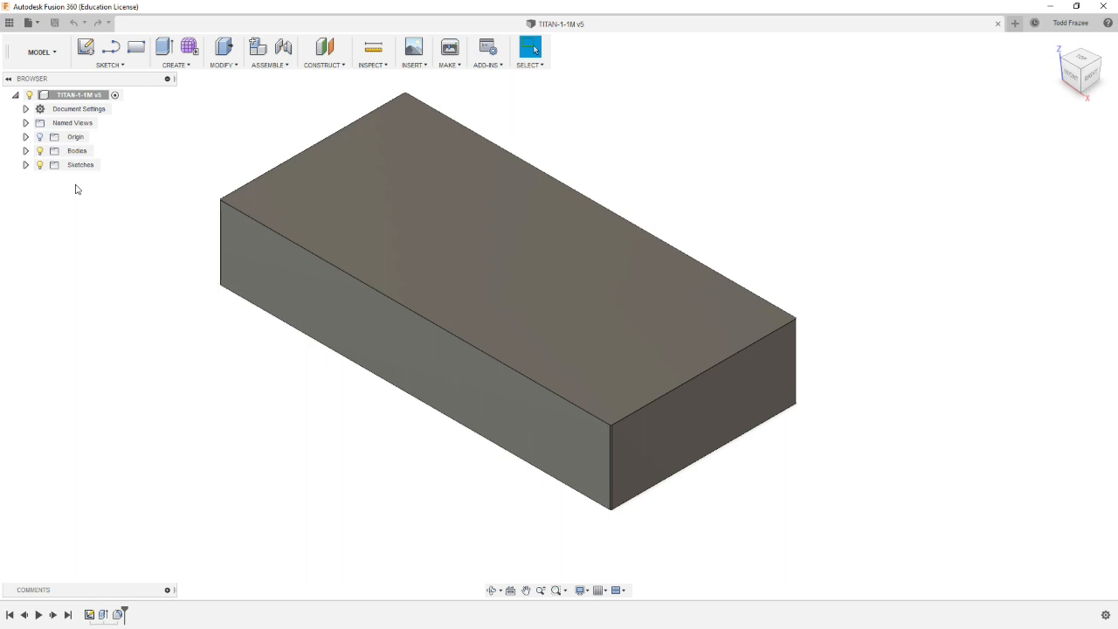
Step: Switch to the Manufacture workspace and start a new milling setup for the block
left_click(57, 55)
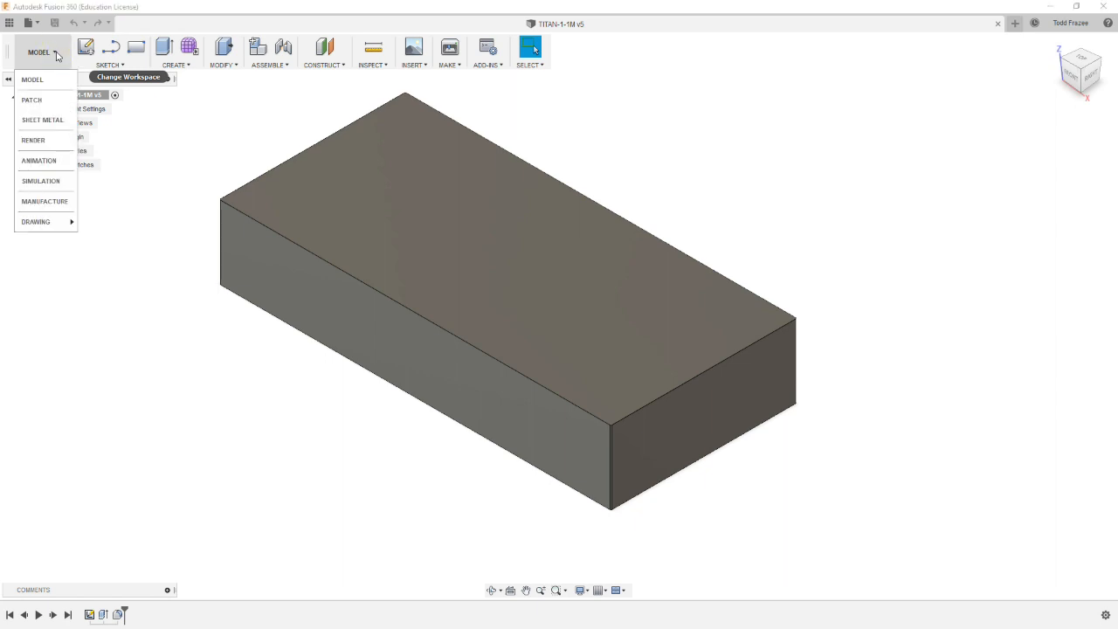
left_click(44, 203)
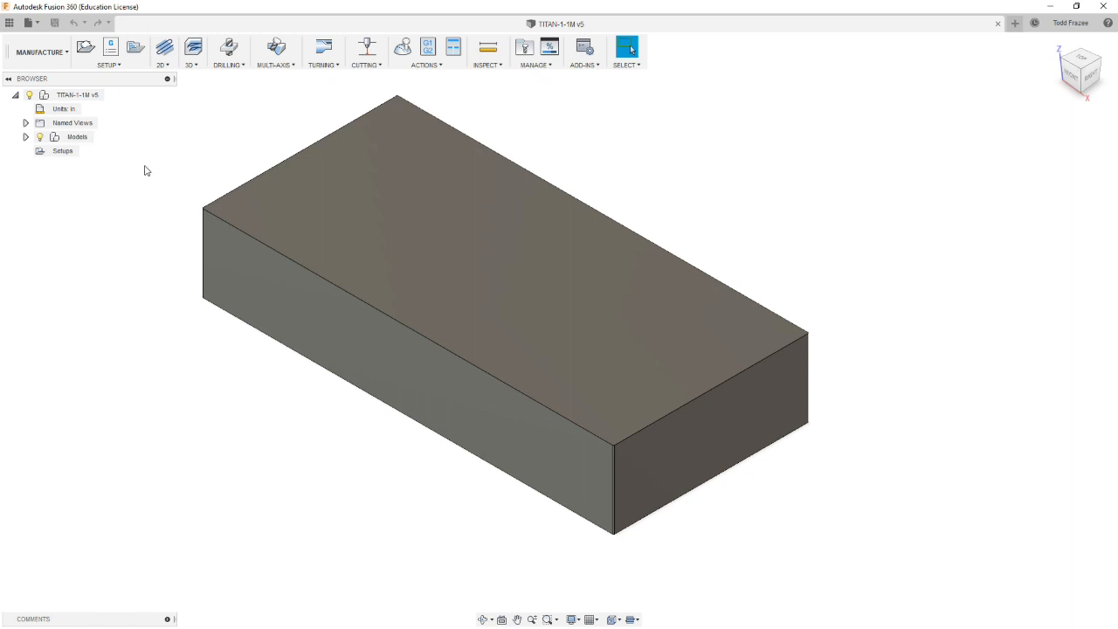
left_click(121, 69)
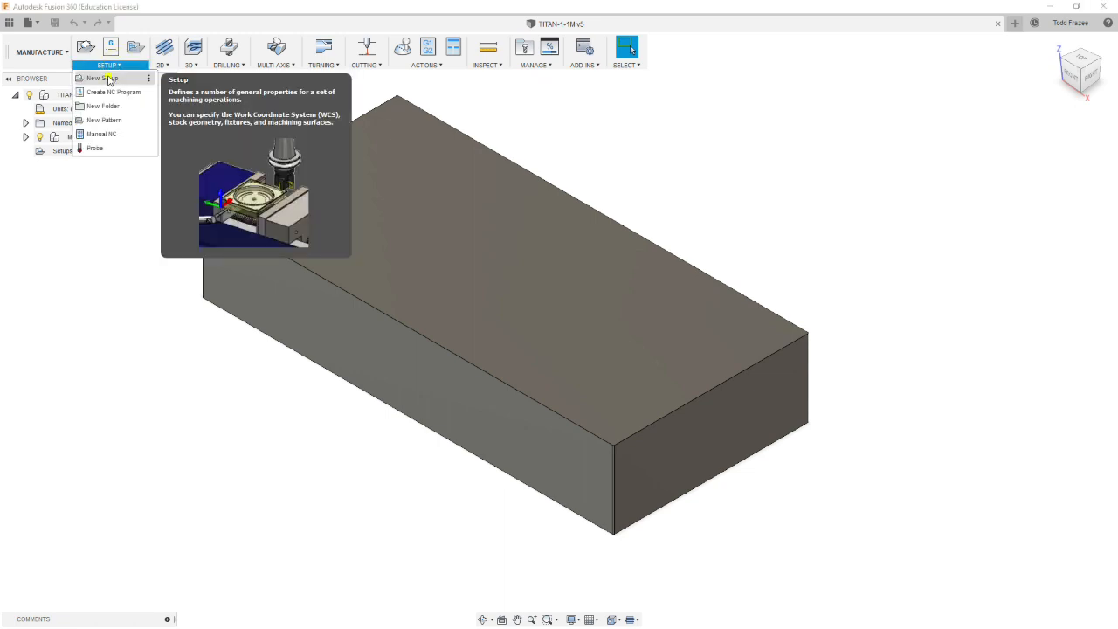
left_click(110, 80)
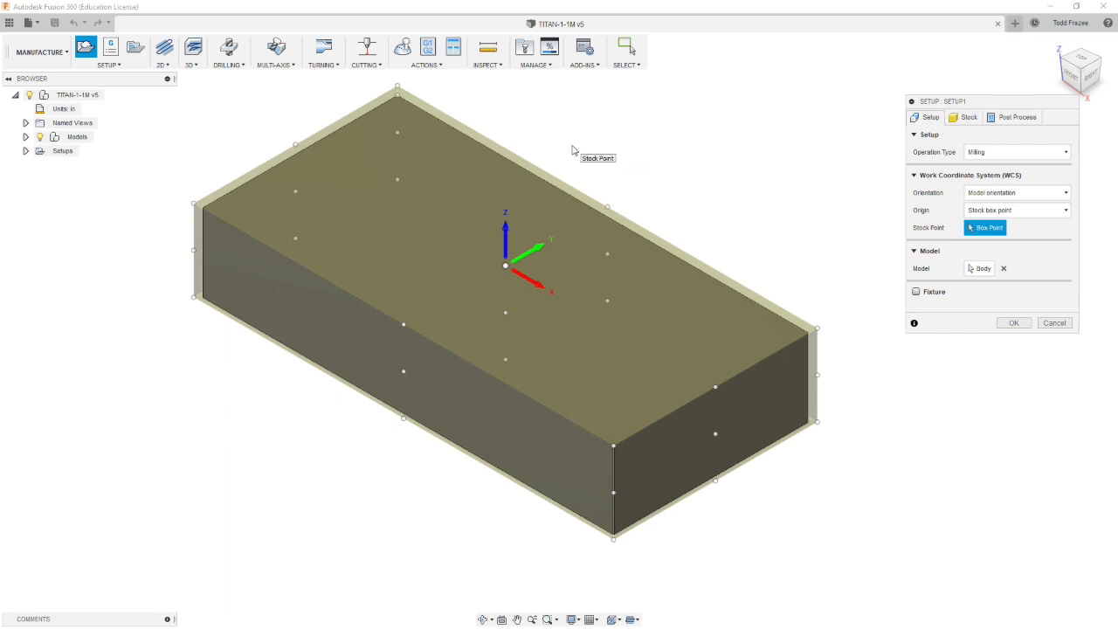
Step: Set the setup's stock side offset to 0.05 in and its stock bottom offset to 0.21 in
middle_click_drag(564, 140, 457, 97, "shift")
middle_click_drag(519, 315, 506, 214, "shift")
middle_click_drag(456, 316, 432, 252, "shift")
scroll(516, 234, "down", 4)
scroll(548, 204, "up", 2)
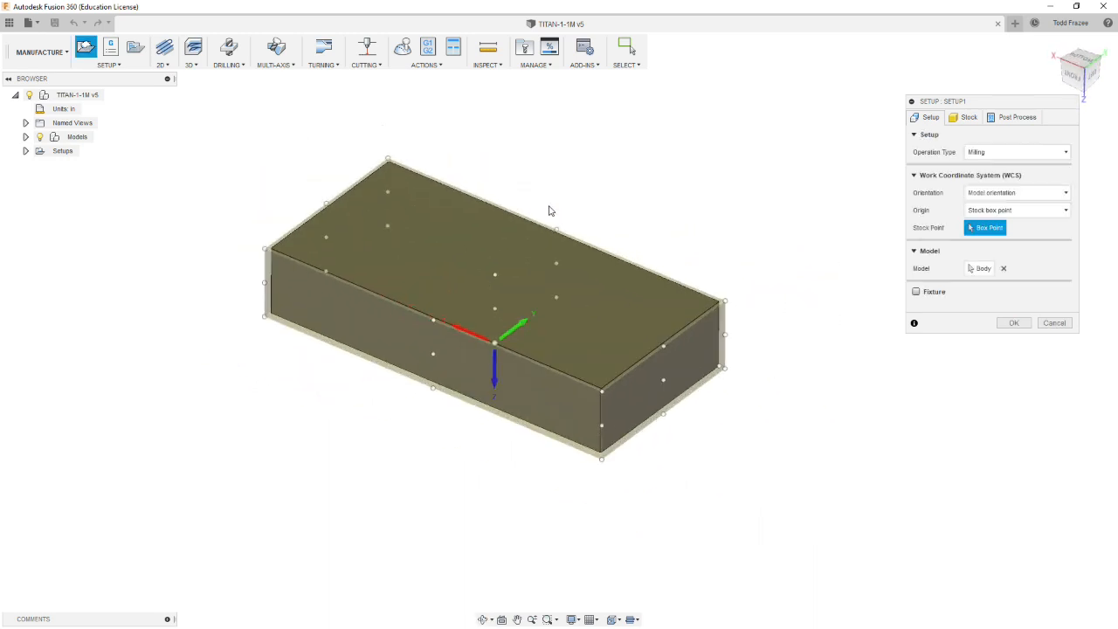
scroll(620, 224, "up", 1)
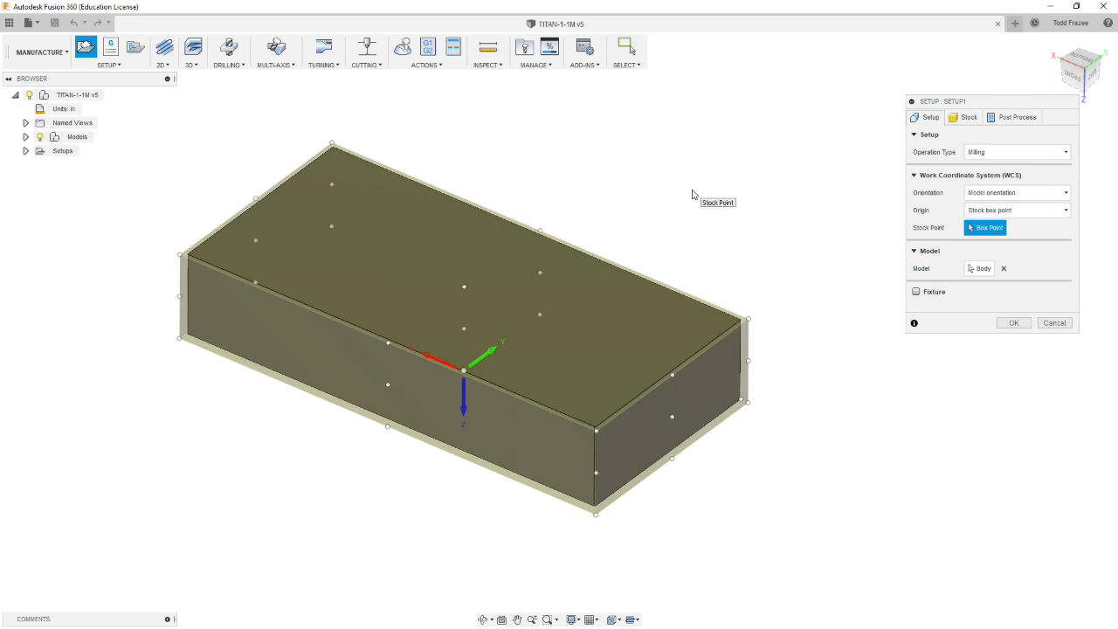
left_click(967, 122)
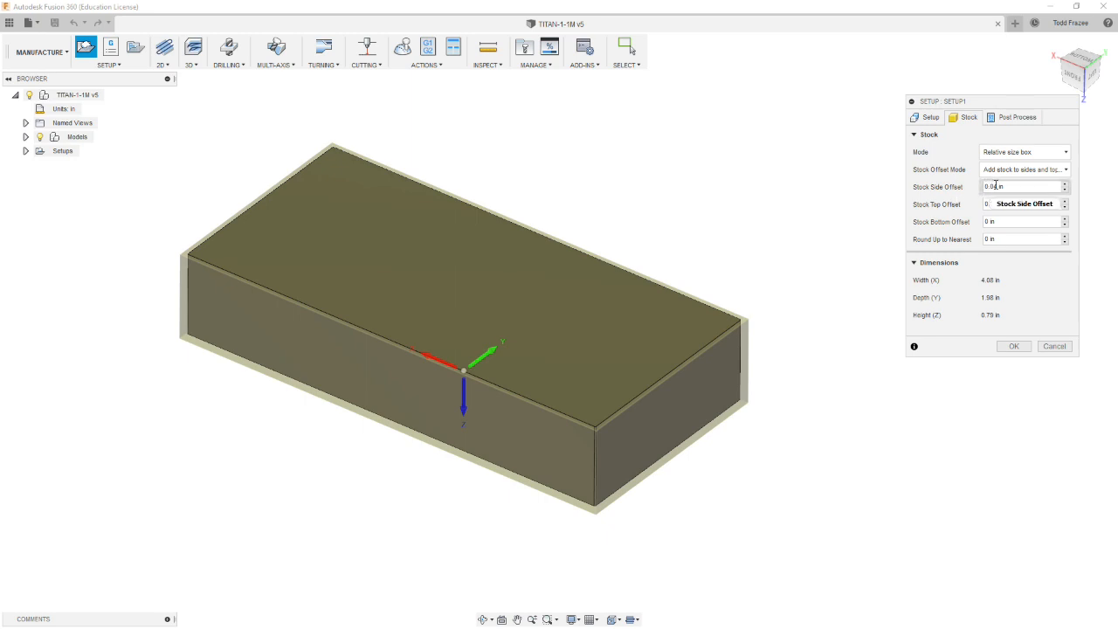
key("BackSpace")
type("5")
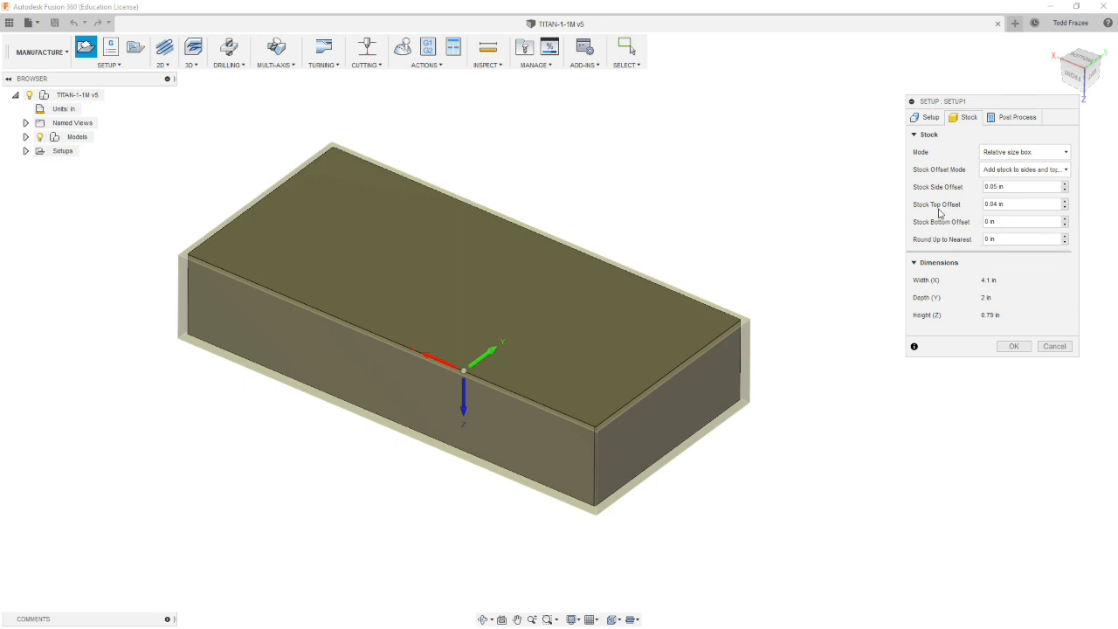
left_click(996, 203)
left_click(989, 221)
type(".21")
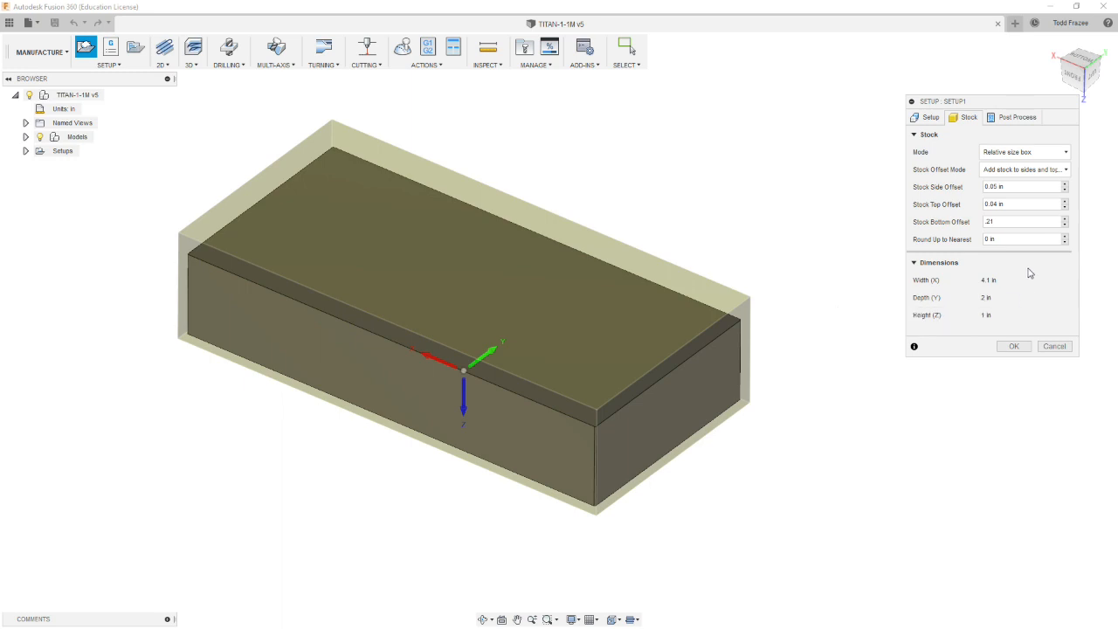
Step: Orient the WCS with Z from the block's underside face and flipped X along its long edge, with the origin at the upper back-left stock corner
left_click(929, 117)
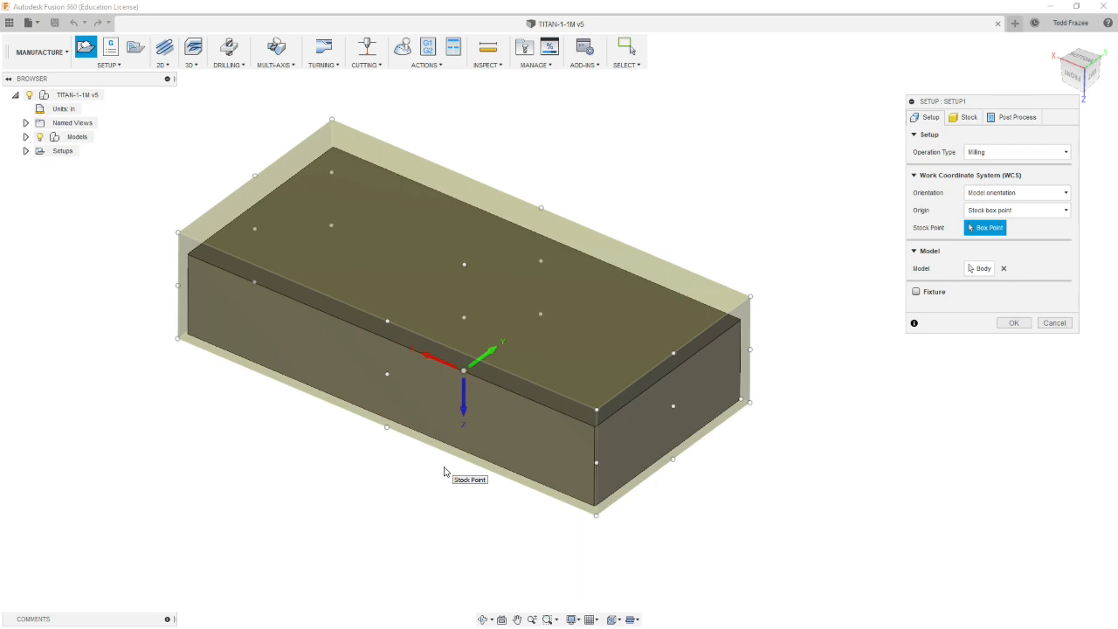
left_click(1037, 194)
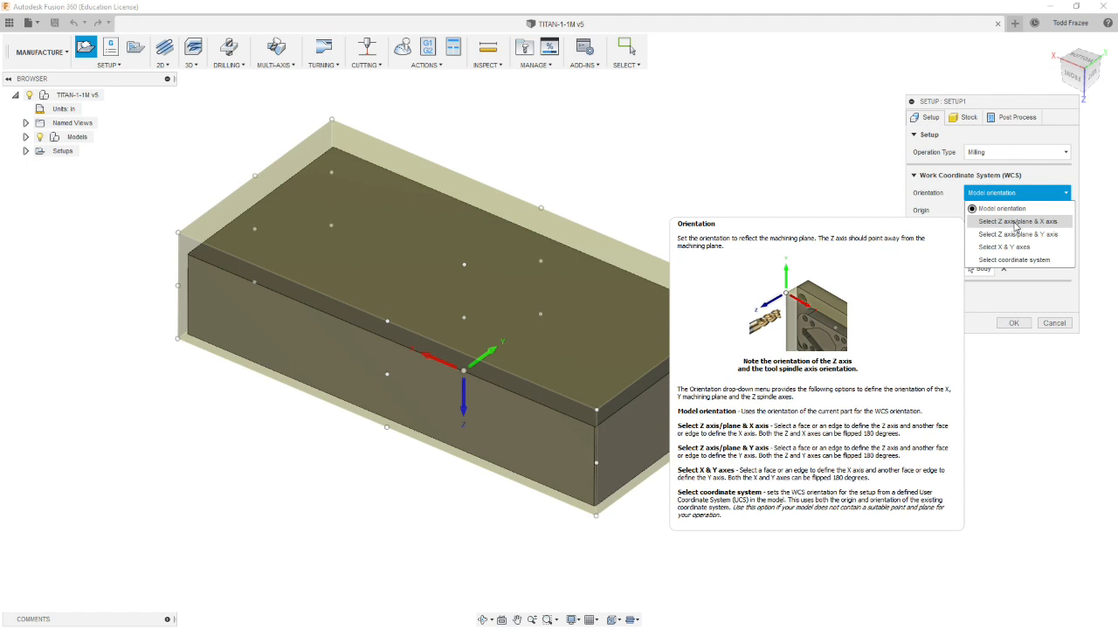
left_click(1017, 221)
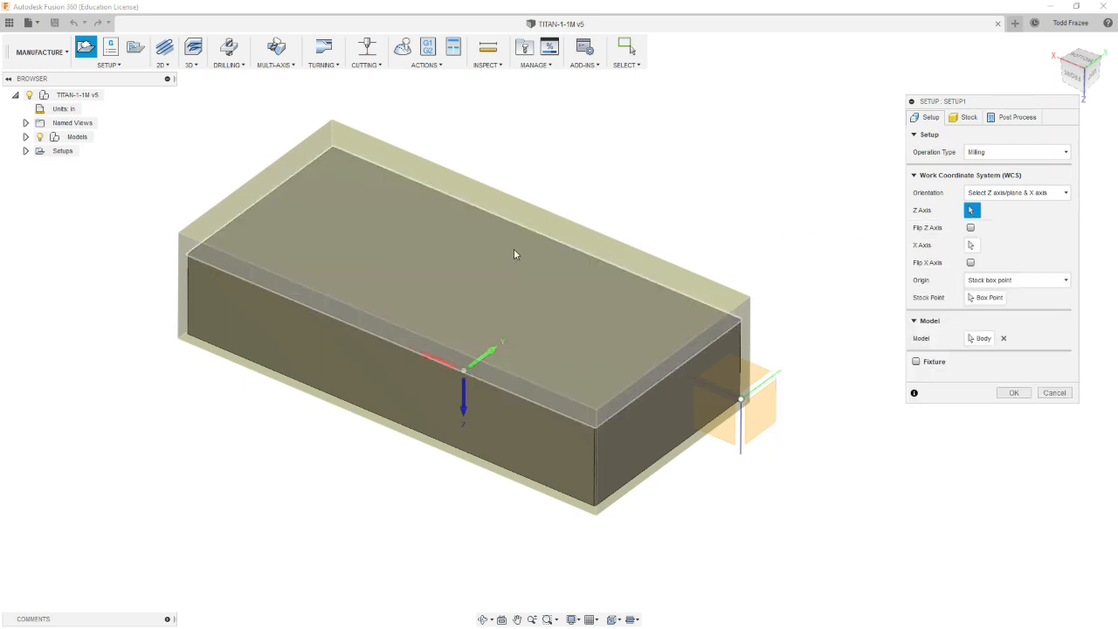
left_click(381, 241)
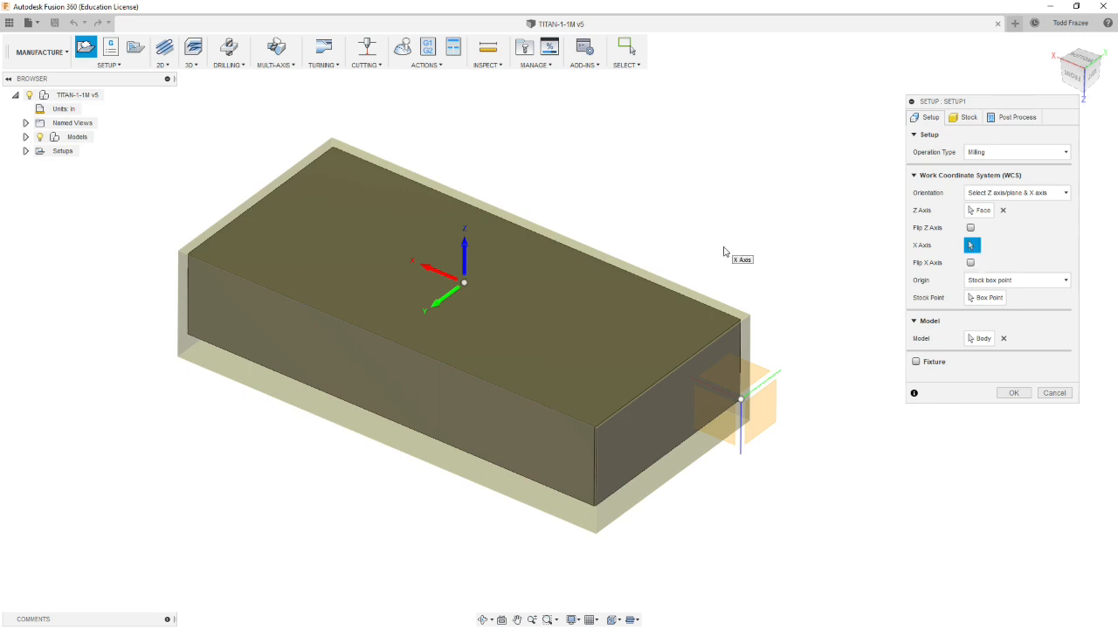
left_click(616, 269)
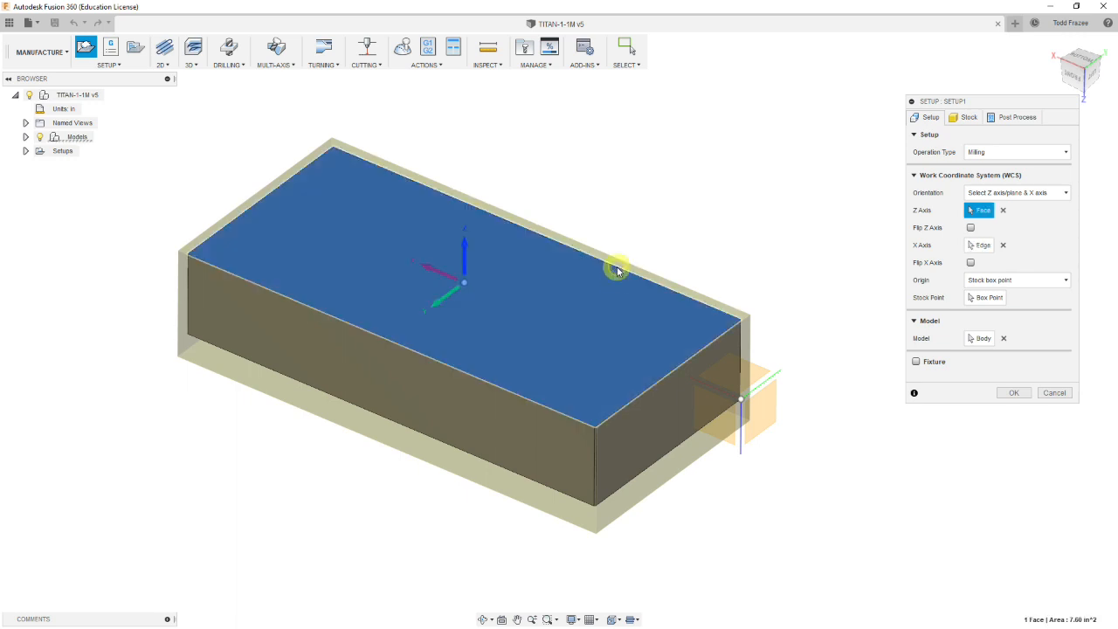
left_click(970, 263)
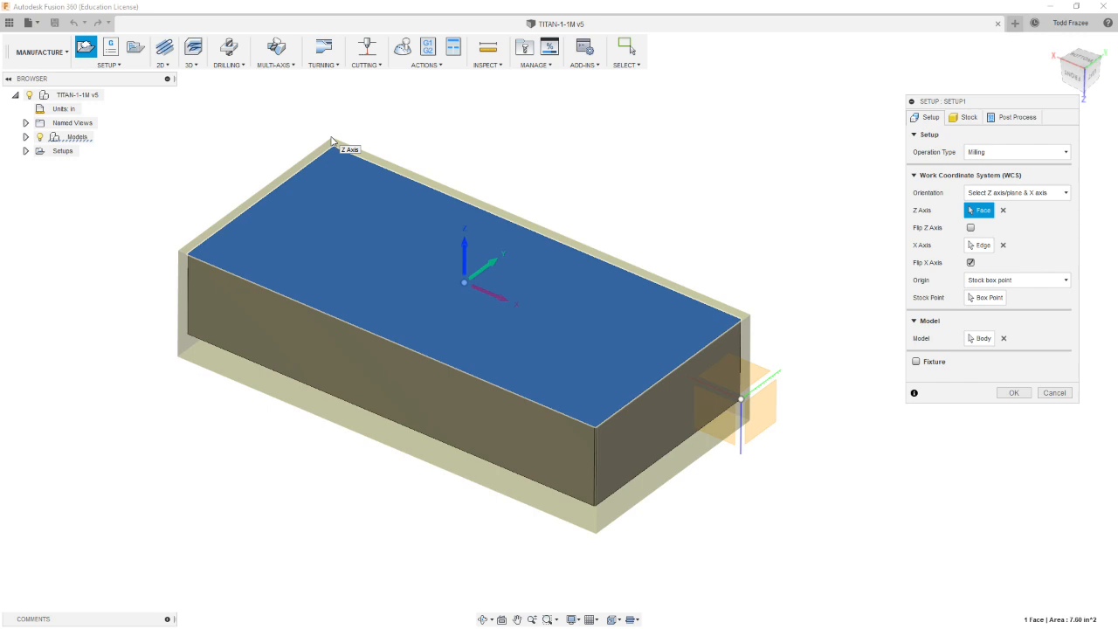
left_click(1004, 299)
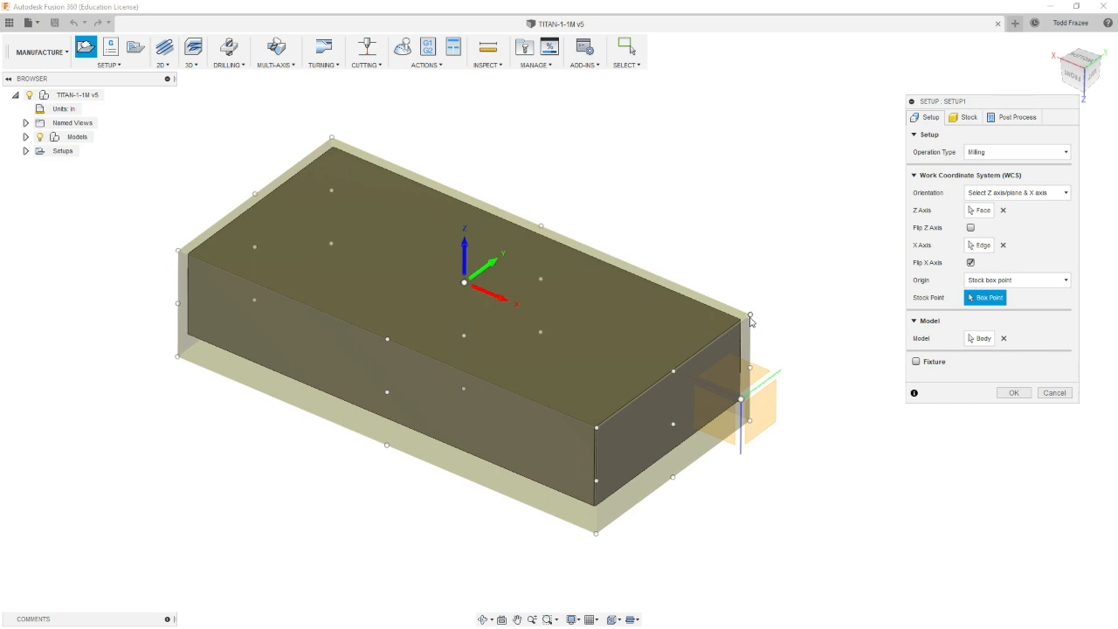
left_click(331, 139)
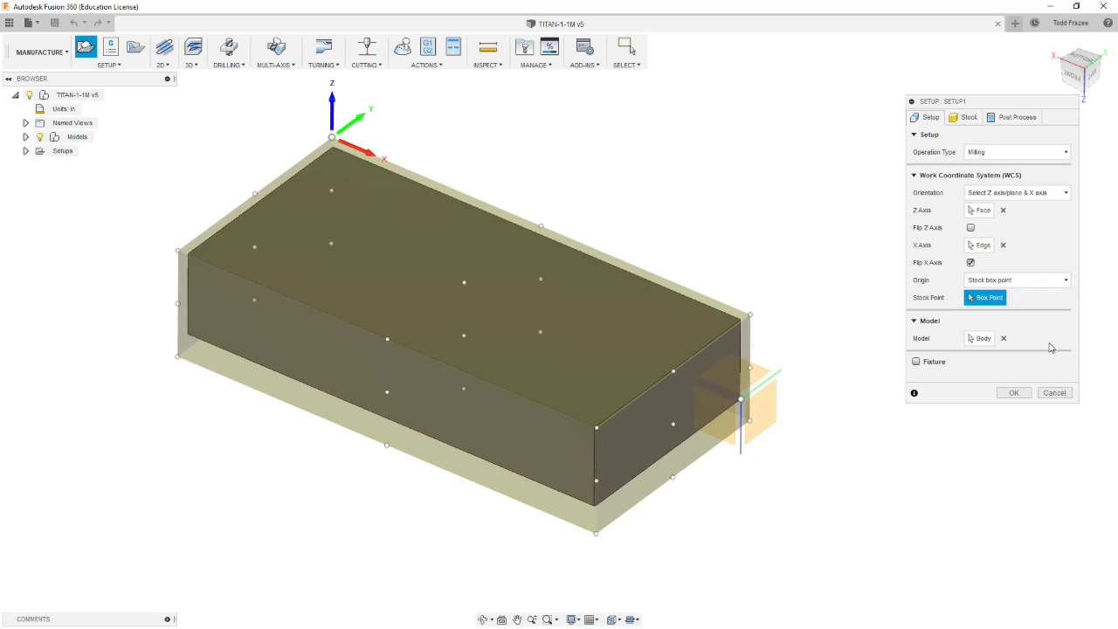
Step: Set the setup's WCS offset to 1 and finish creating the setup
left_click(1027, 122)
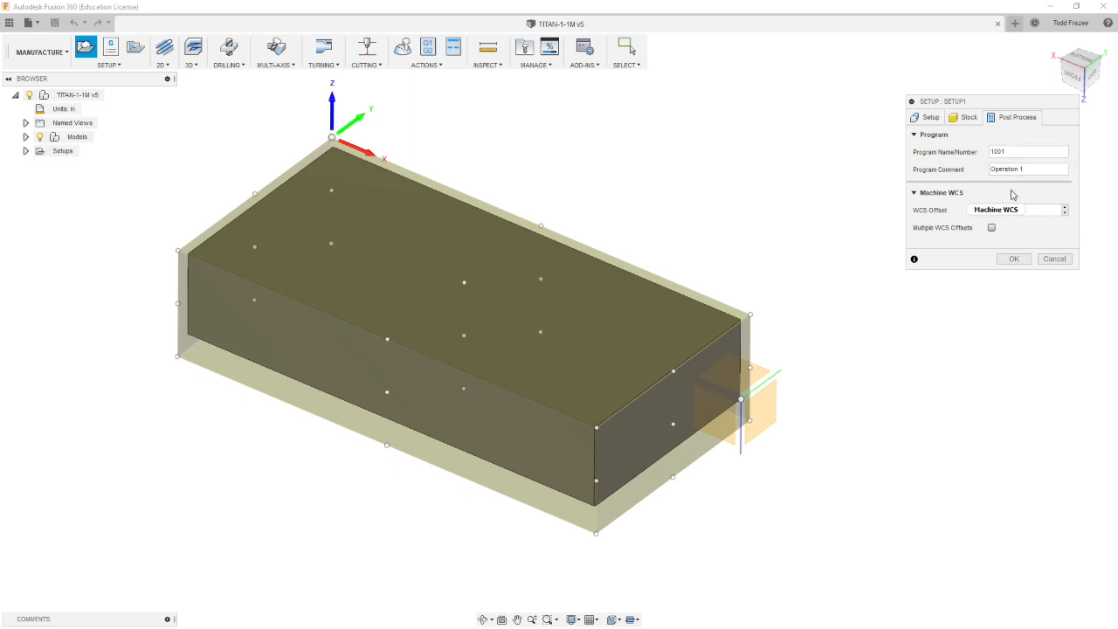
left_click(1035, 210)
type("1")
left_click(1013, 259)
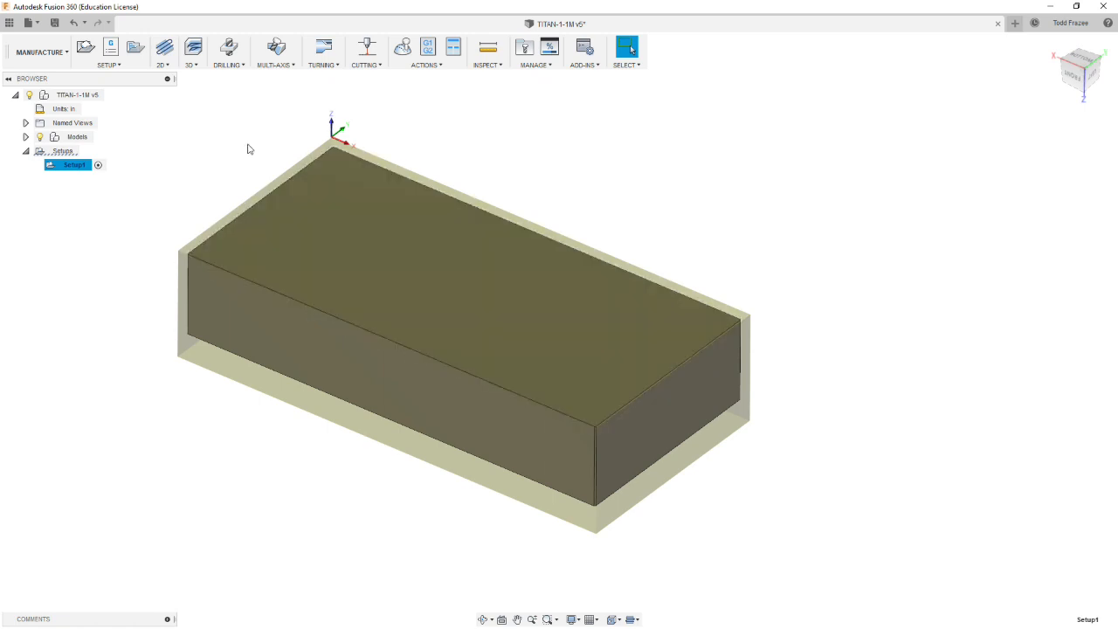
Step: Start a 2D Face operation using tool 1, the 3" face mill, from the local TITAN_BUILDING_BLOCKS_TOOLS library
left_click(167, 67)
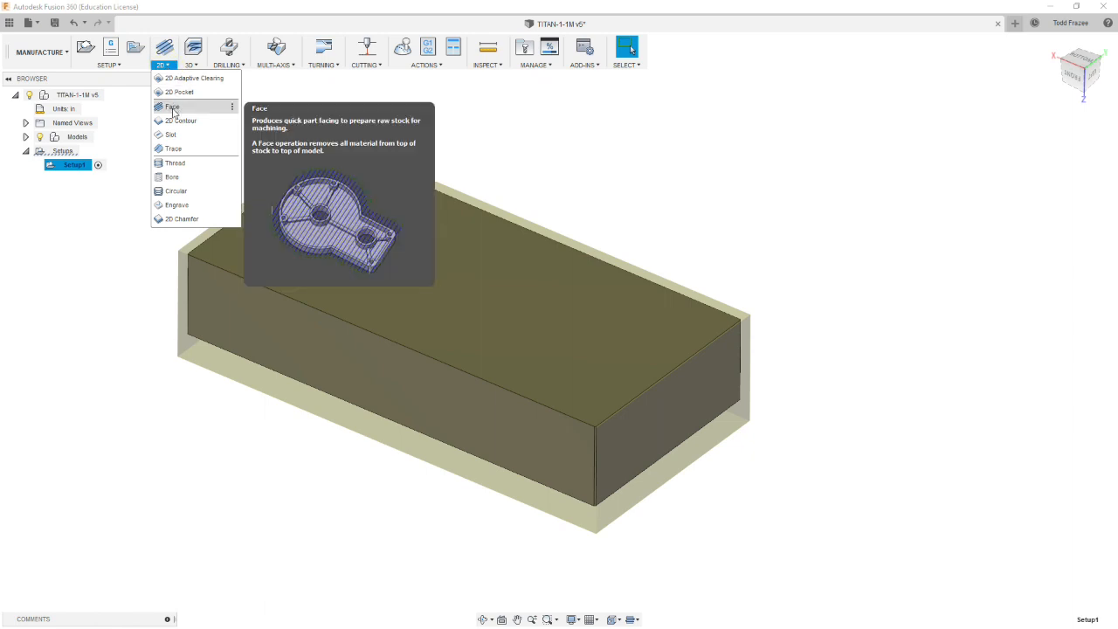
left_click(173, 107)
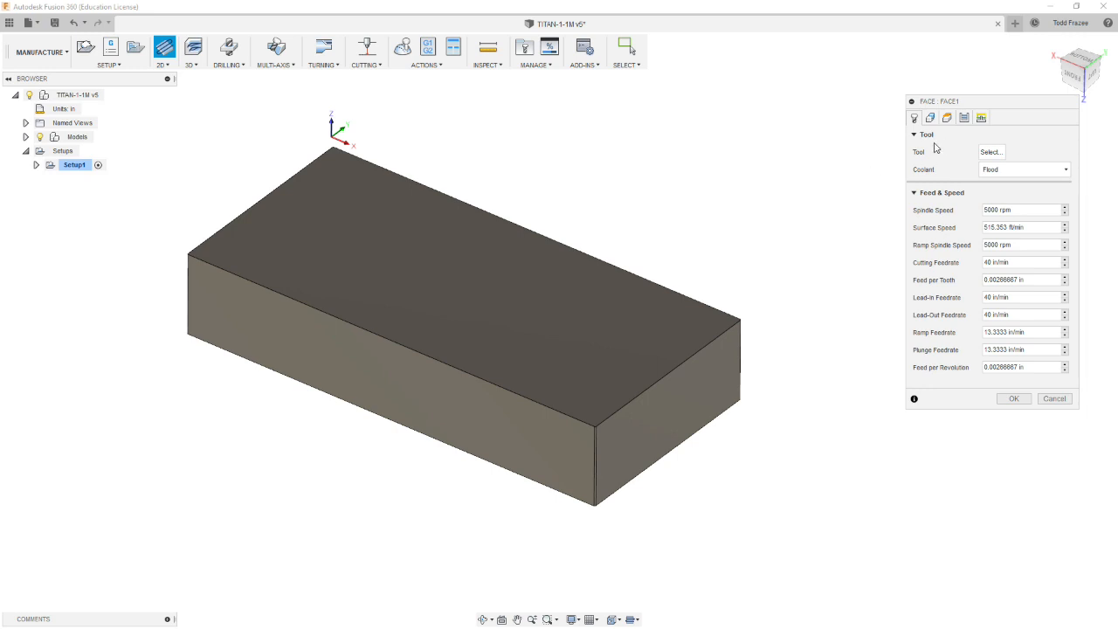
left_click(998, 153)
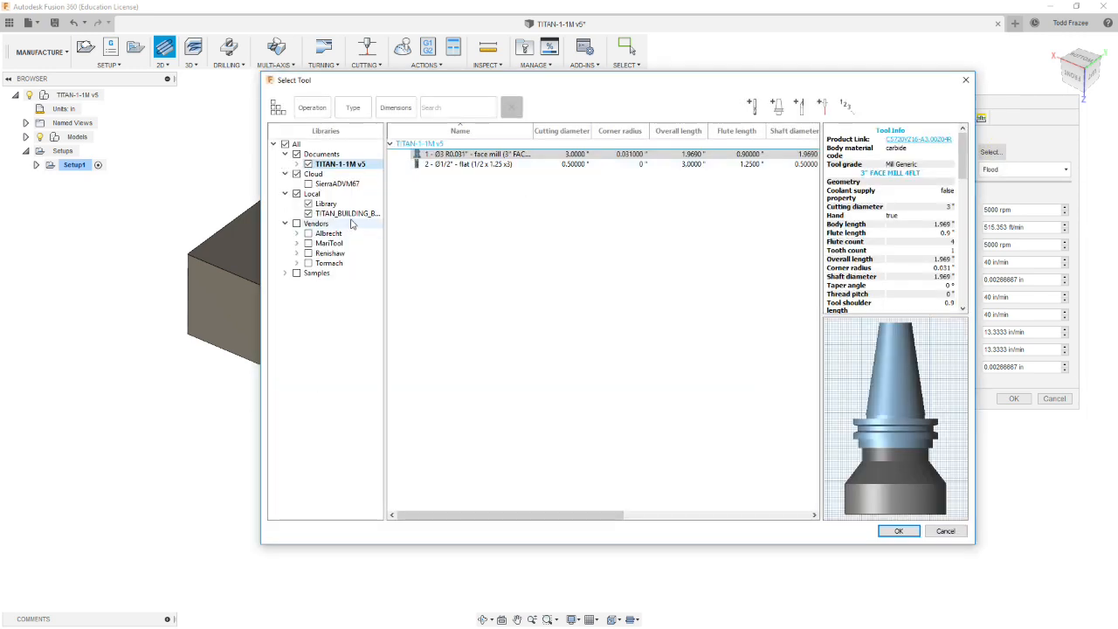
left_click(348, 214)
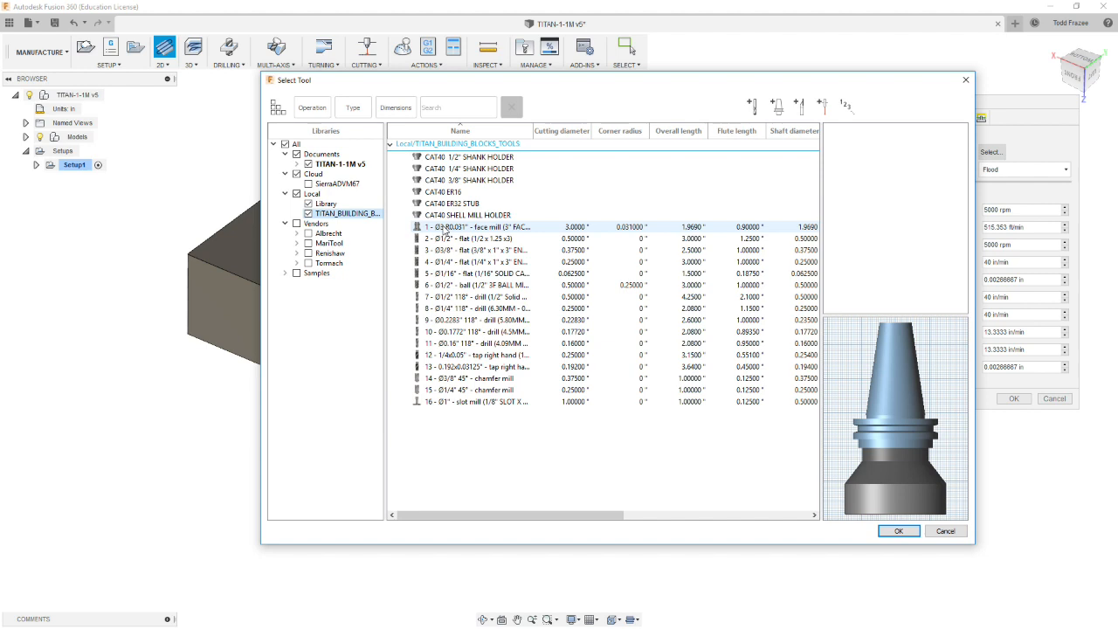
left_click(443, 226)
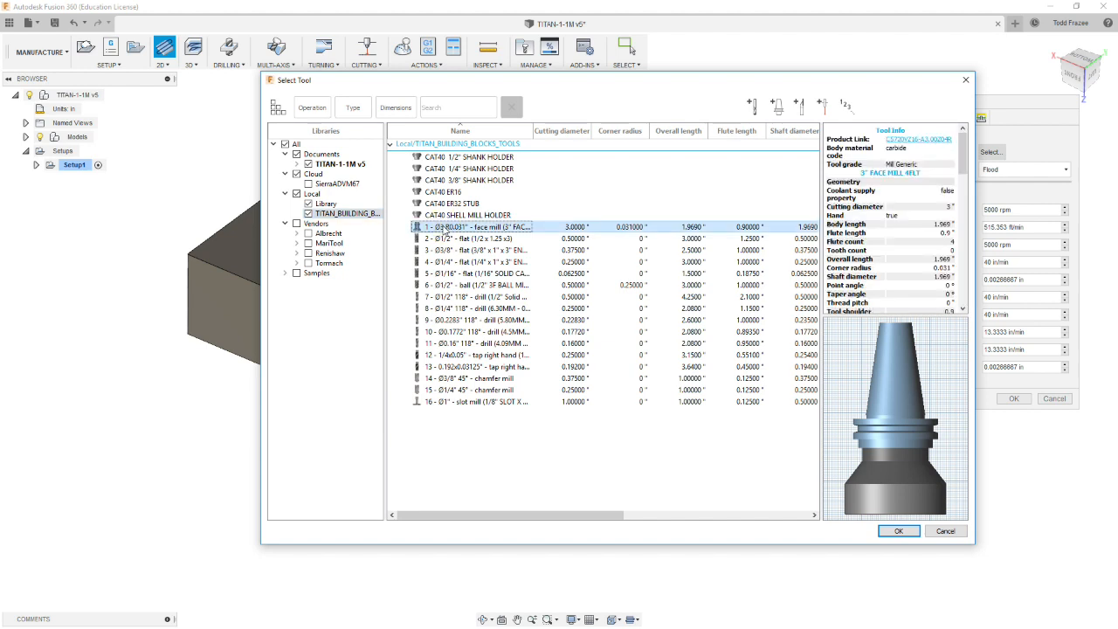
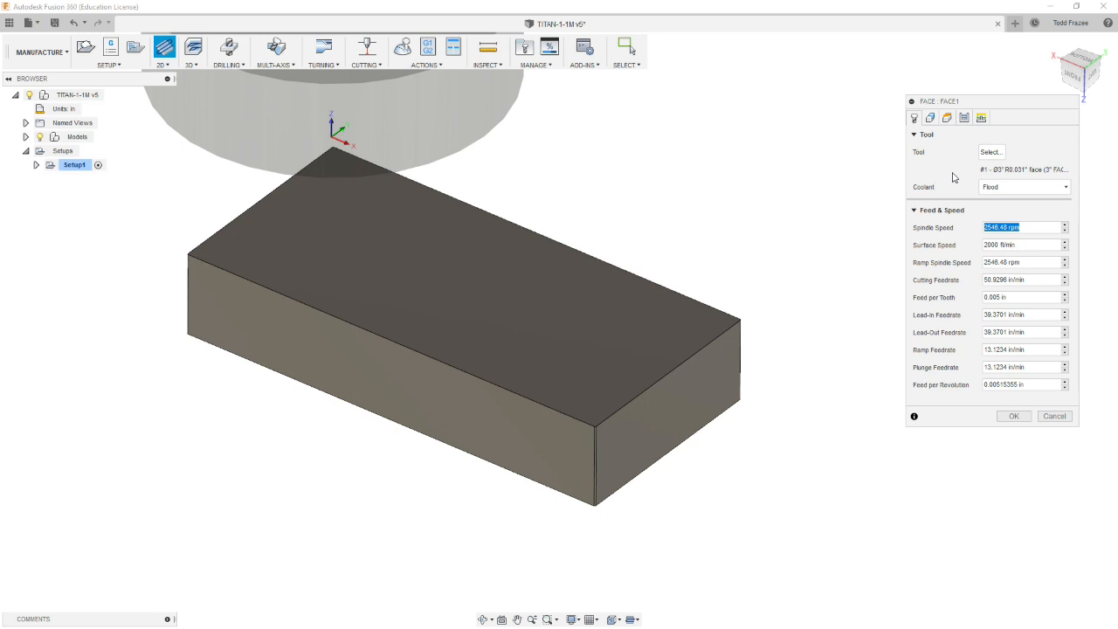
Step: Set the Face operation's spindle speed to 4000 rpm and its cutting feedrate to 25 in/min
type("4000")
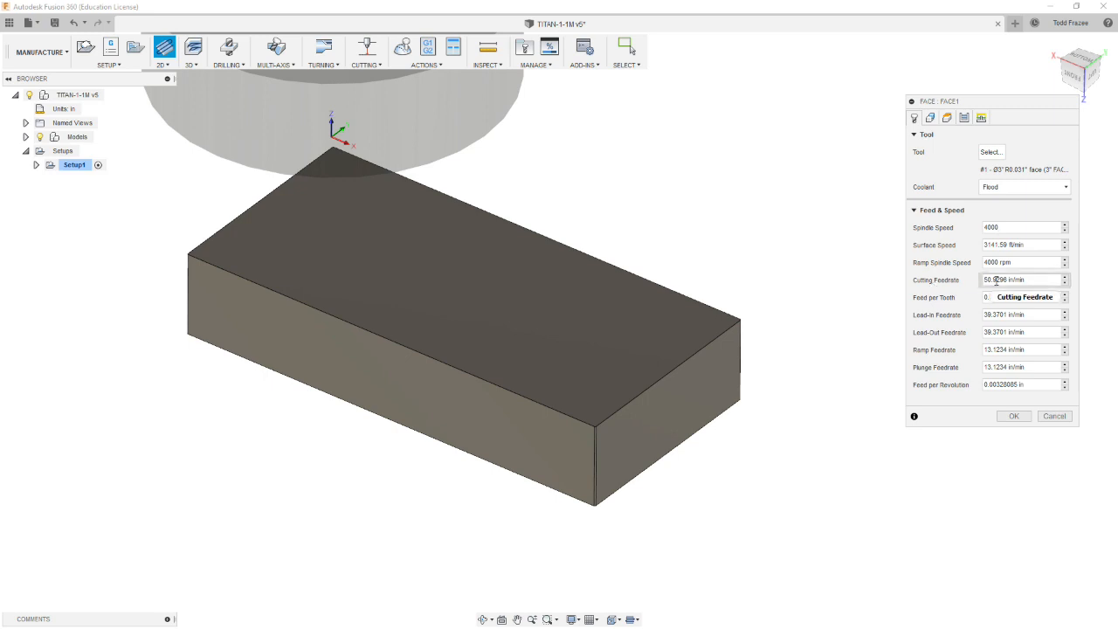
left_click_drag(1037, 280, 930, 273)
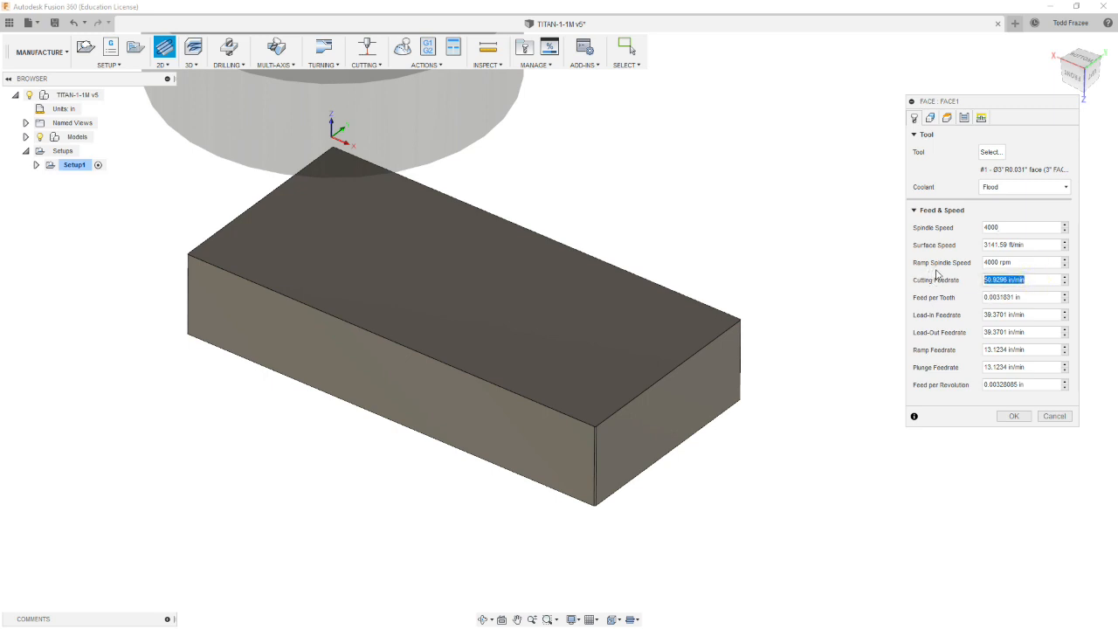
type("30")
double_click(976, 284)
type("25")
Step: Set both the lead-in and lead-out feedrates of the Face operation to 25 in/min
left_click_drag(1022, 312, 903, 306)
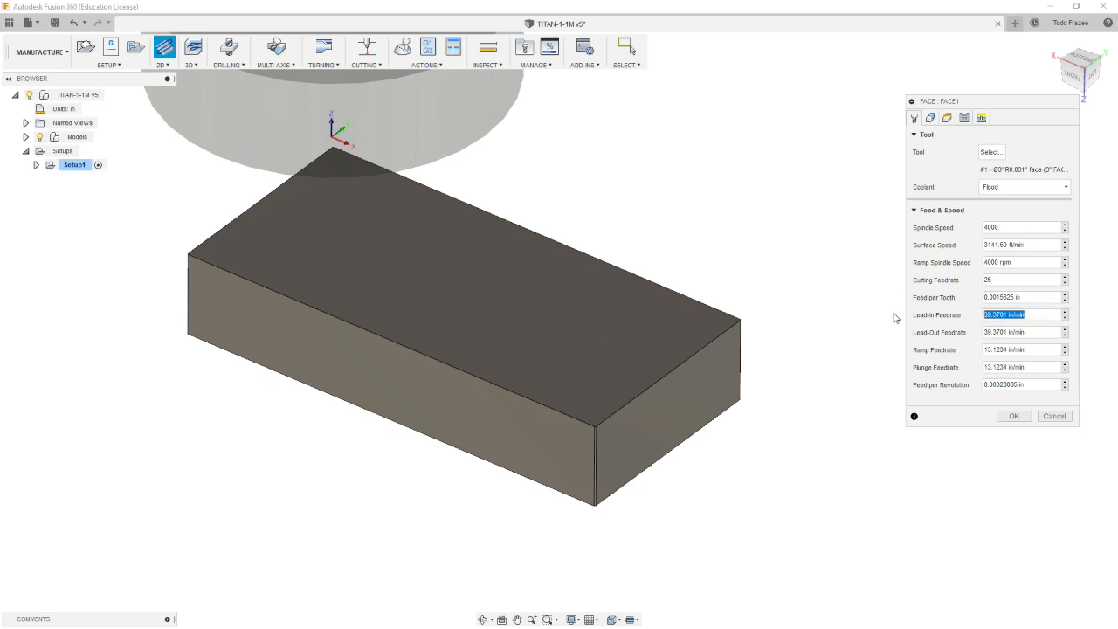
type("25")
left_click_drag(1024, 333, 901, 333)
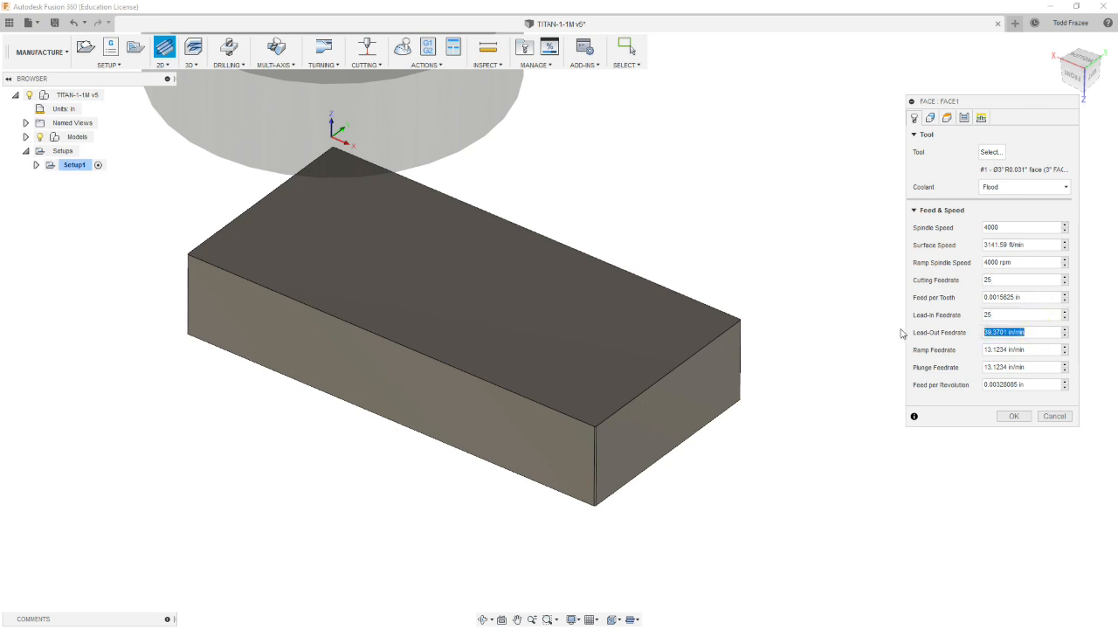
type("25")
key("Tab")
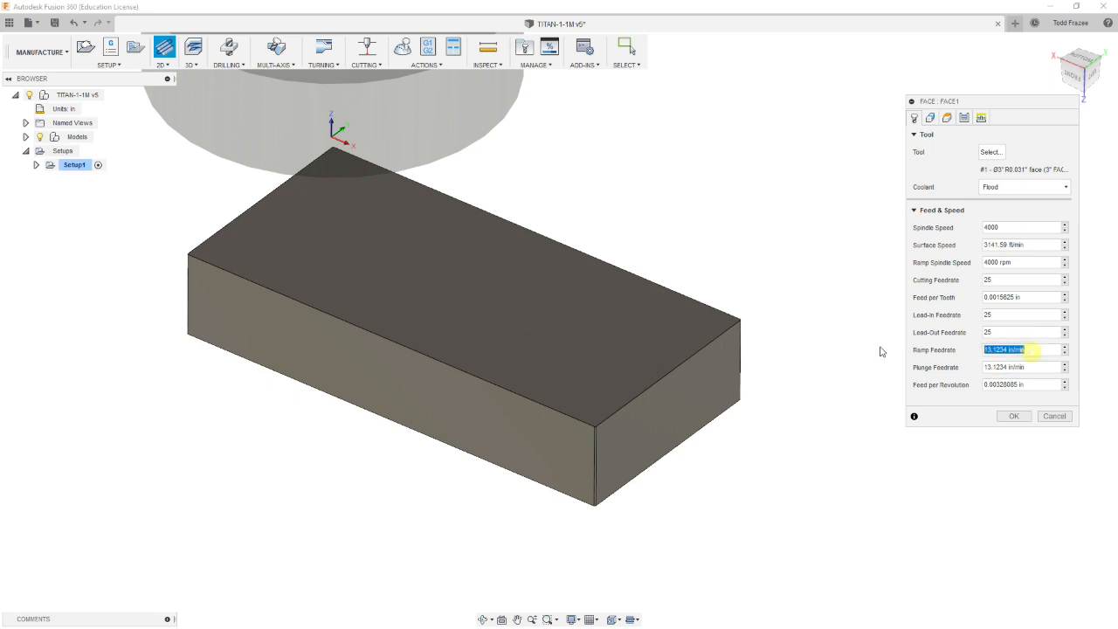
Step: Set the Face operation's ramp and plunge feedrates to 25 in/min
type("25")
key("Tab")
type("25")
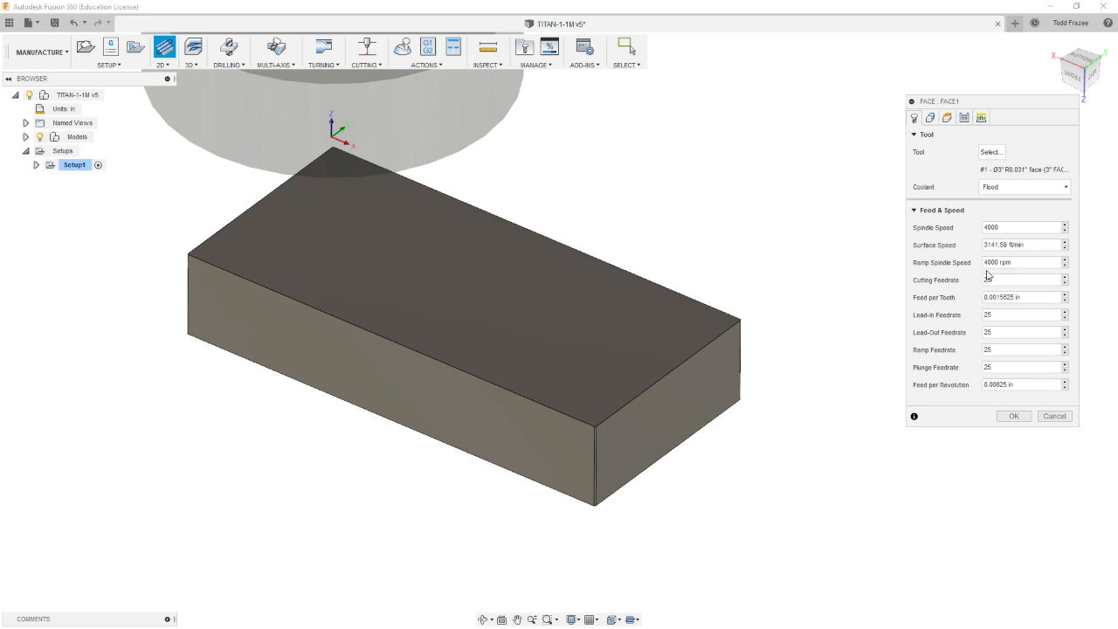
Step: Review the Face operation's stock contour and its clearance, retract, feed, top and bottom heights against the block
left_click(930, 119)
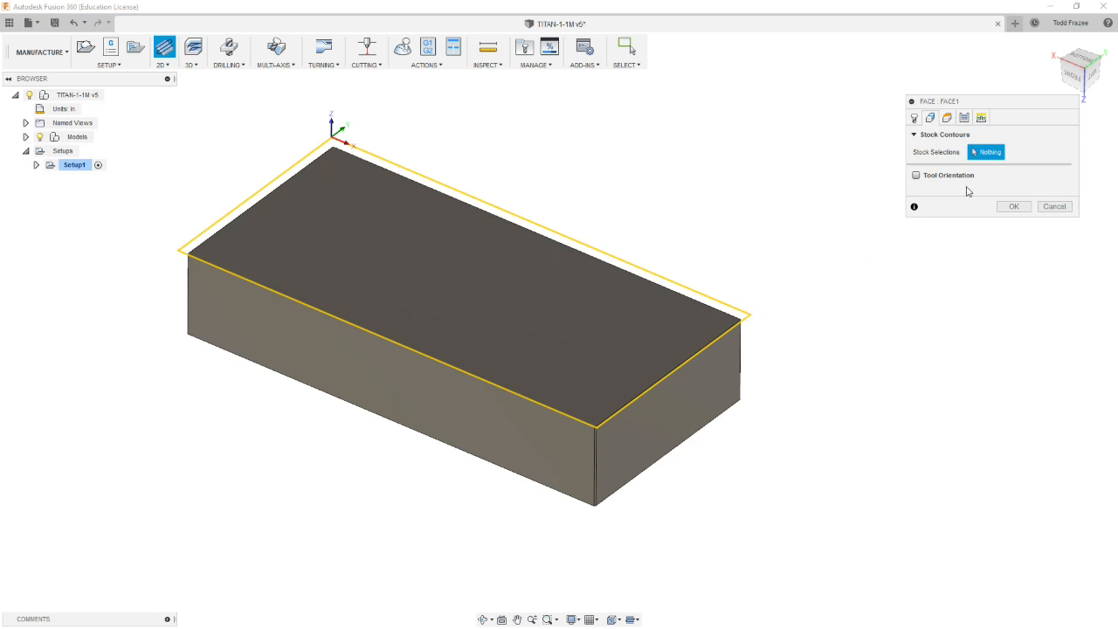
left_click(947, 119)
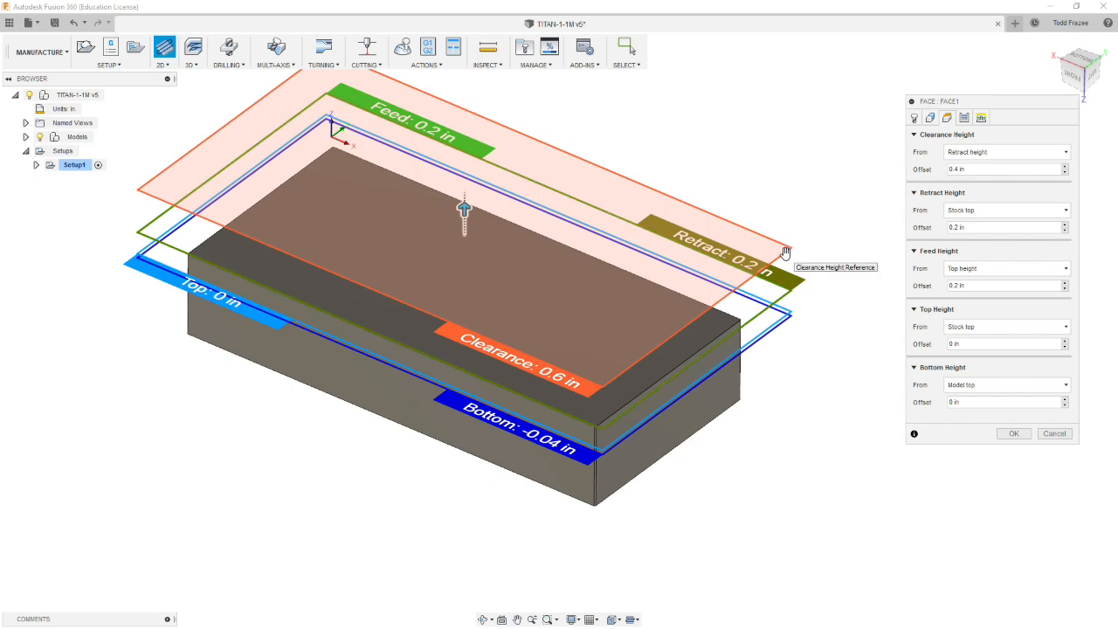
middle_click_drag(801, 218, 829, 183, "shift")
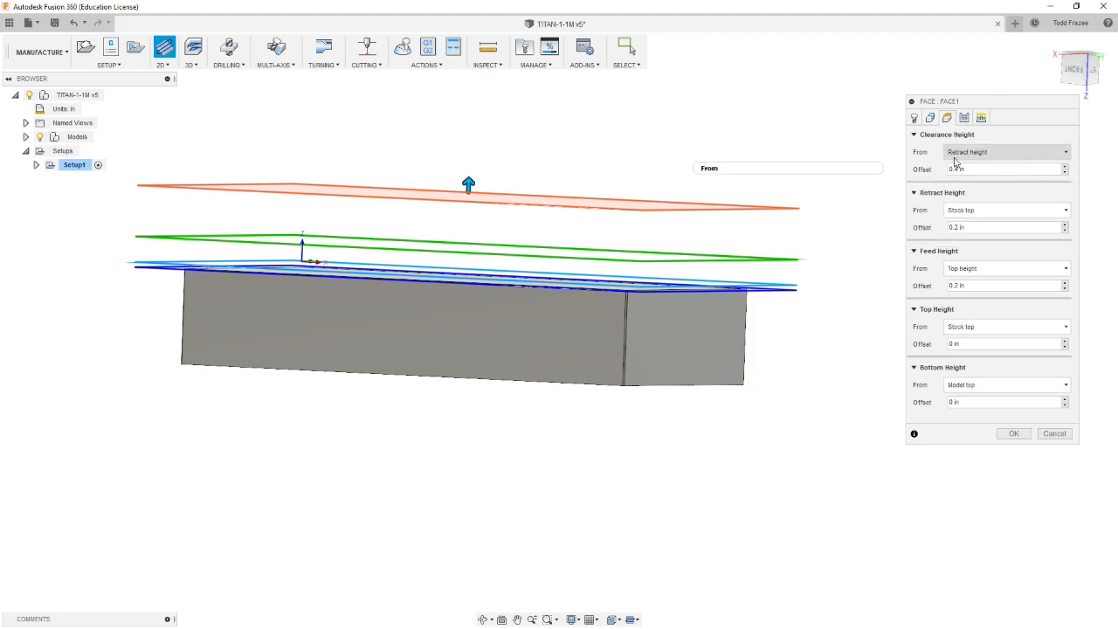
middle_click_drag(873, 161, 841, 204, "shift")
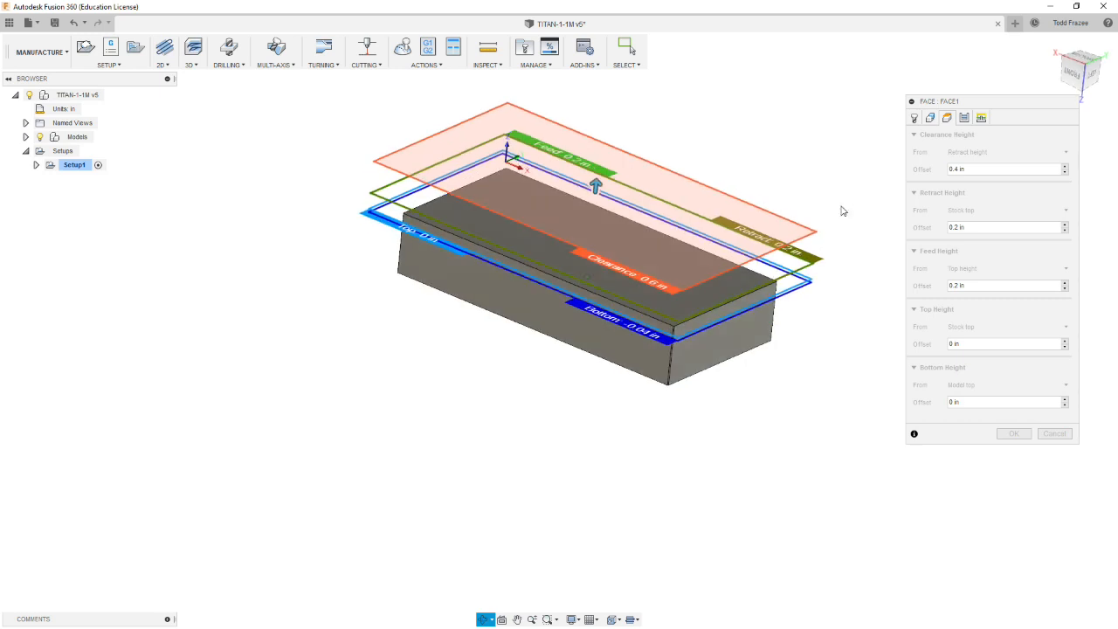
scroll(794, 276, "up", 3)
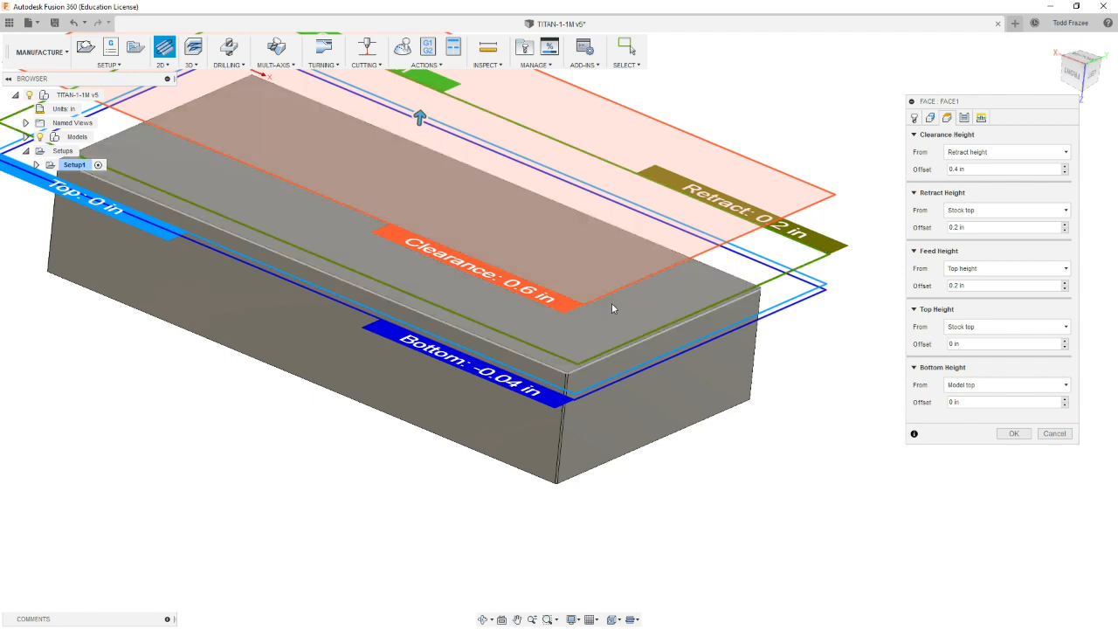
scroll(636, 250, "down", 5)
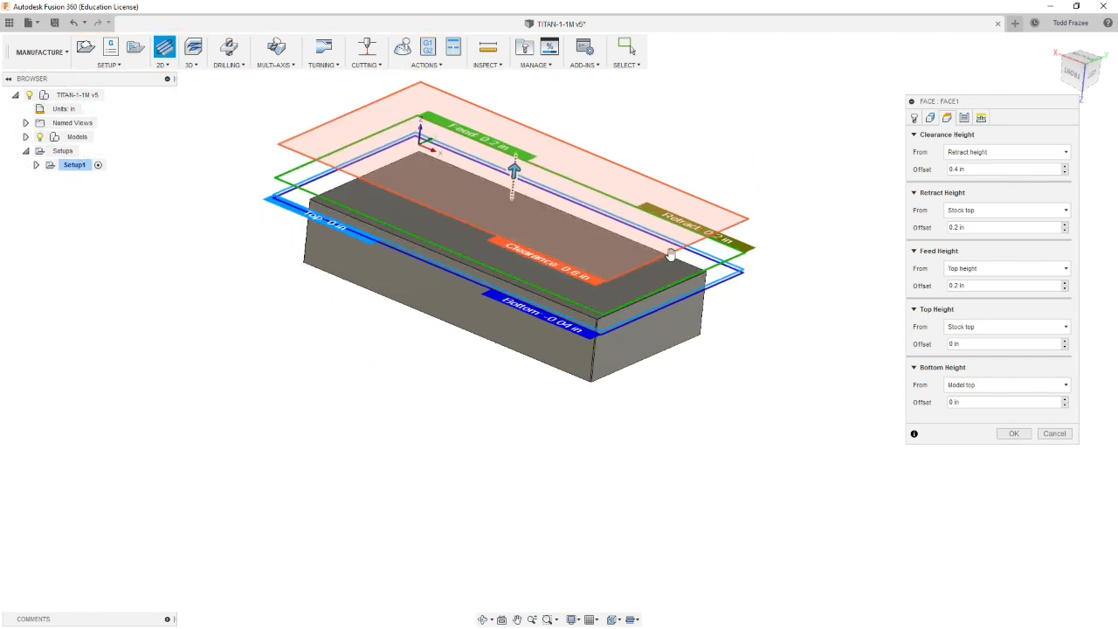
middle_click_drag(726, 324, 672, 365, "shift")
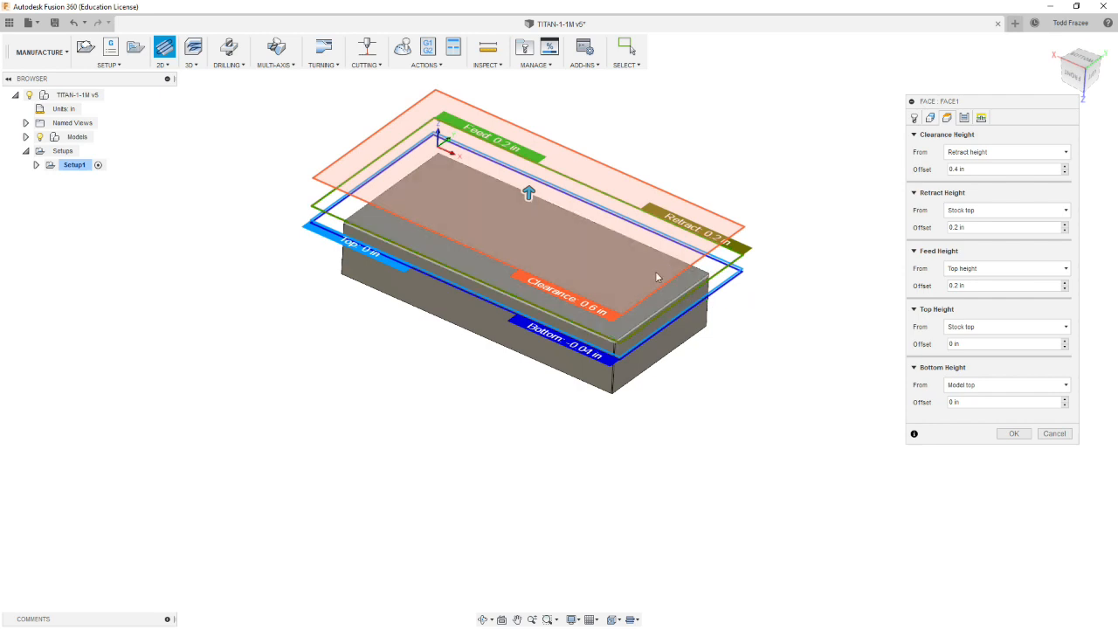
scroll(656, 277, "up", 2)
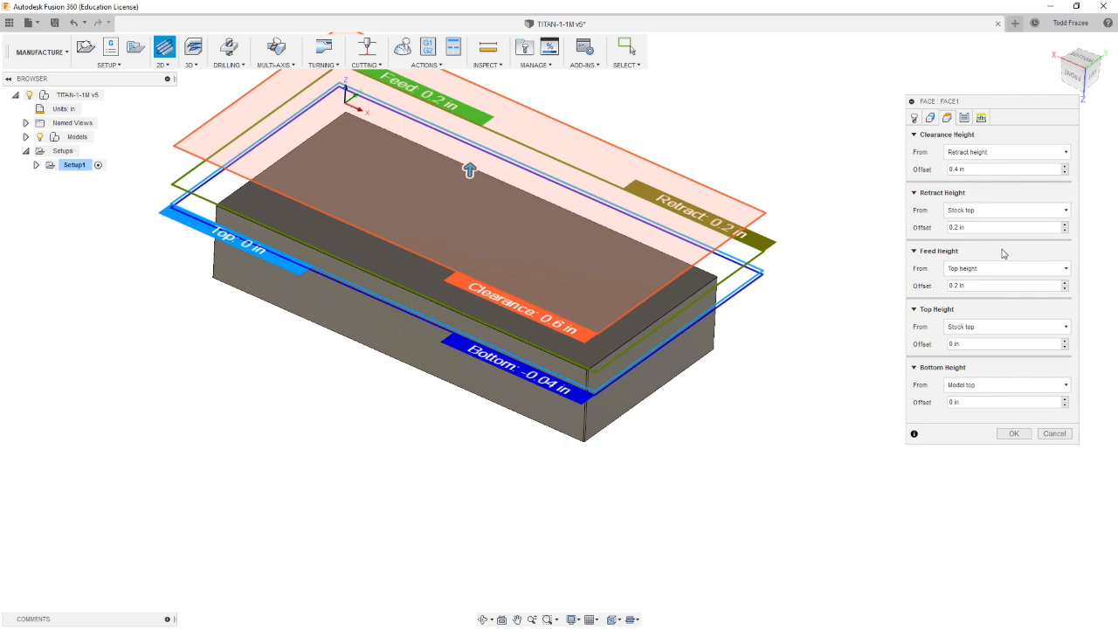
mouse_move(995, 275)
Step: Set the Face operation's pass extension to 1.6 in
left_click(964, 121)
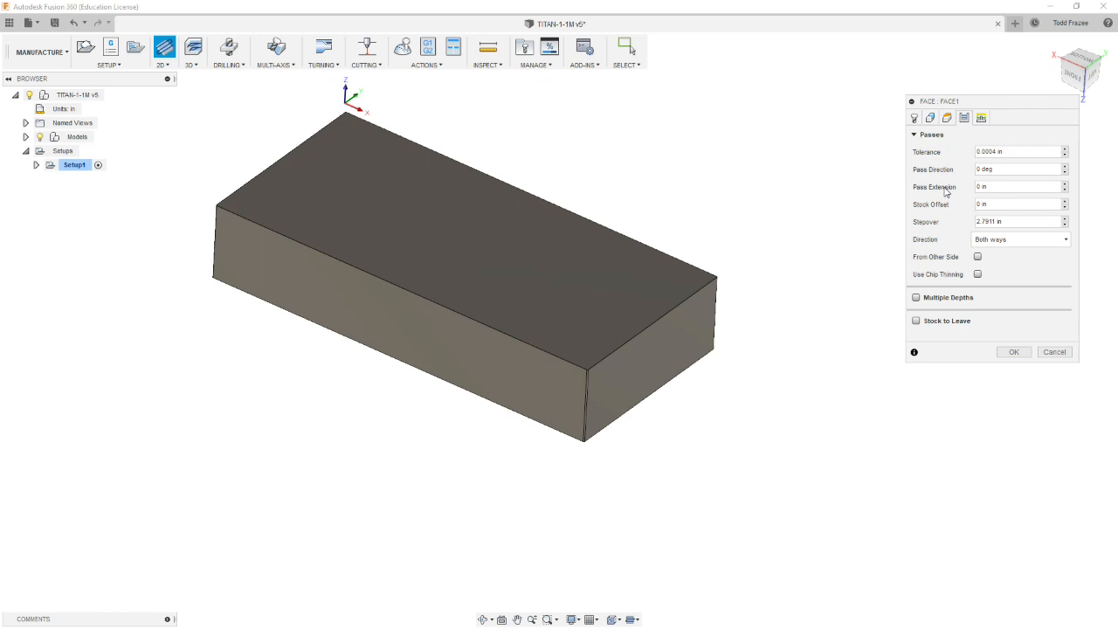
left_click(980, 186)
type("1.6")
mouse_move(989, 325)
Step: Set the Face operation's vertical lead-in radius to 0 and generate the toolpath
left_click(982, 120)
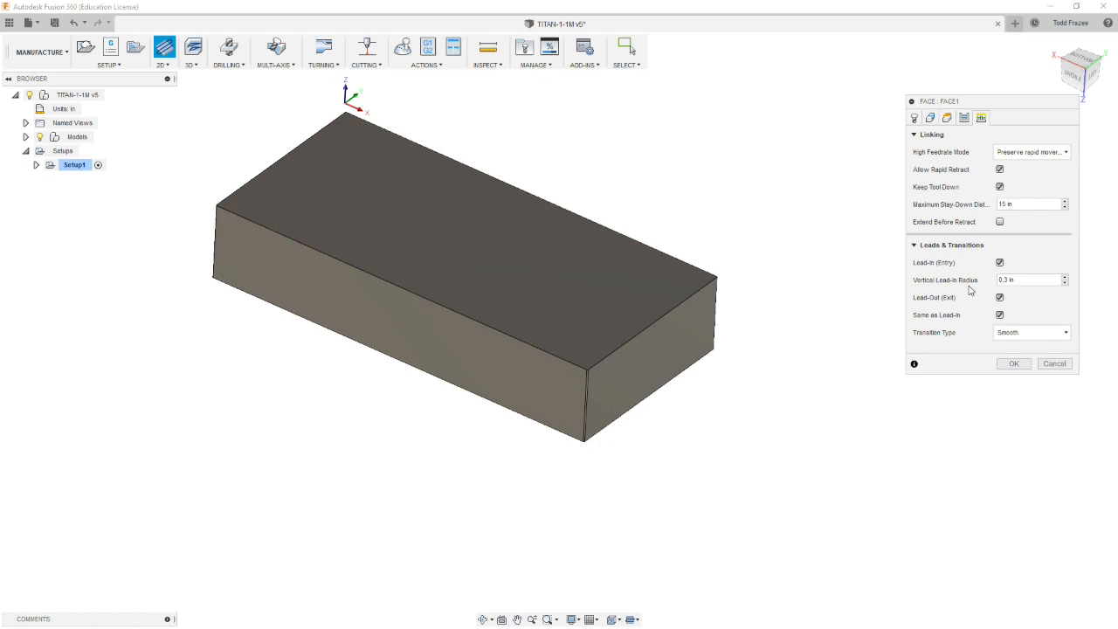
double_click(1006, 279)
type("0")
left_click(1014, 364)
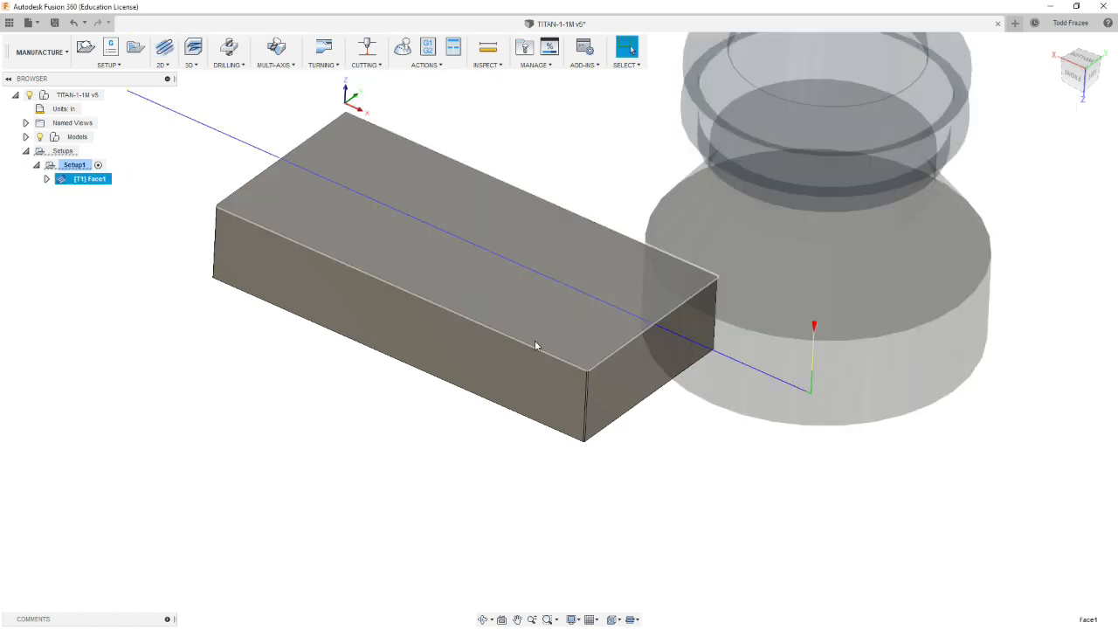
Step: Examine the facing toolpath's entry, pass across the block and exit from several angles
middle_click_drag(407, 375, 417, 357, "shift")
scroll(417, 356, "down", 5)
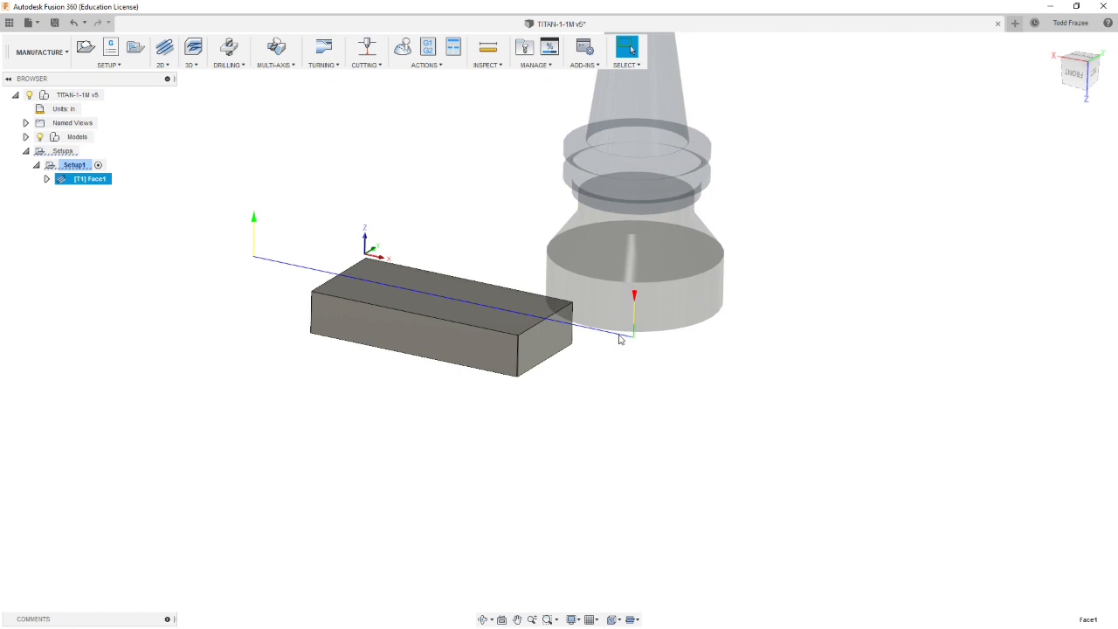
middle_click_drag(585, 355, 635, 348, "shift")
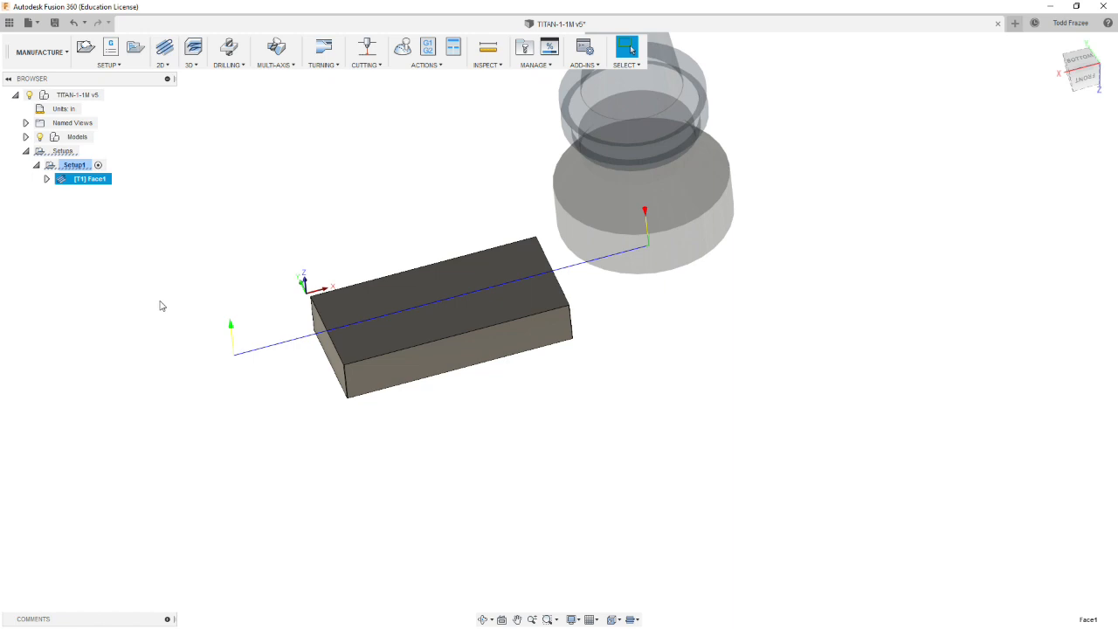
middle_click_drag(381, 229, 319, 237, "shift")
middle_click_drag(245, 292, 265, 273, "shift")
scroll(267, 276, "down", 1)
scroll(293, 310, "up", 4)
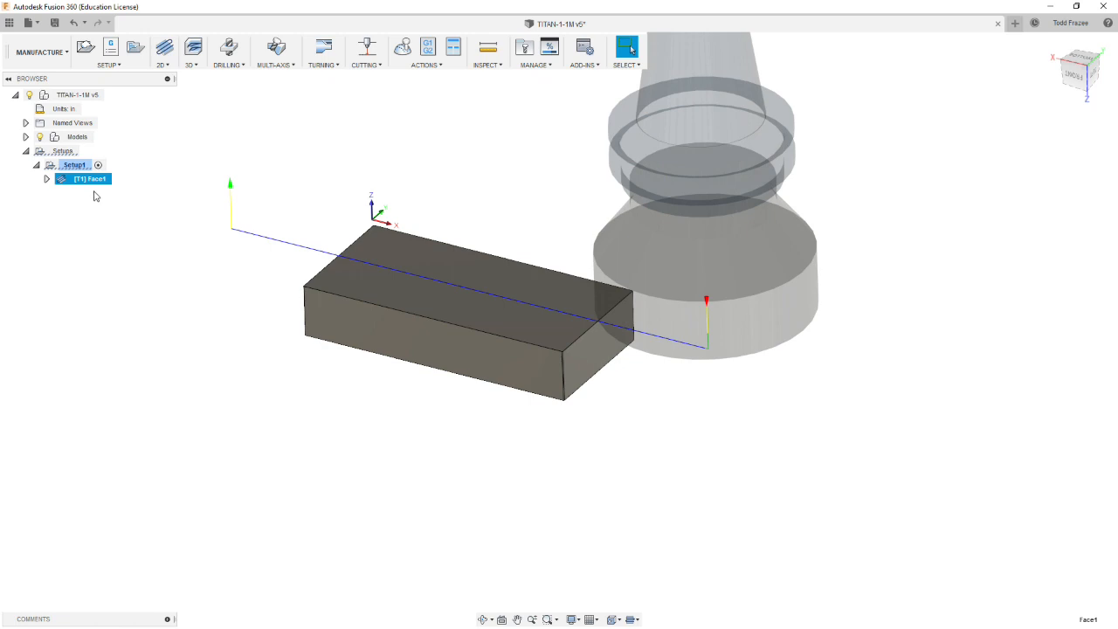
Step: Start a 2D Contour operation using tool 2, the 1/2" flat end mill, from the local TITAN_BUILDING_BLOCKS_TOOLS library
left_click(169, 67)
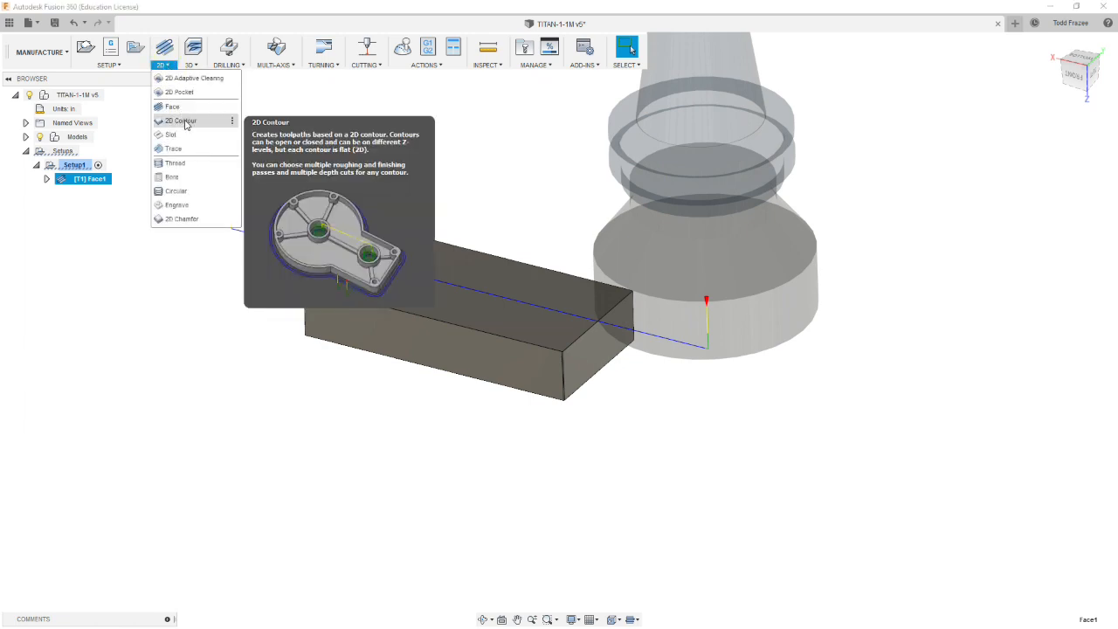
left_click(185, 122)
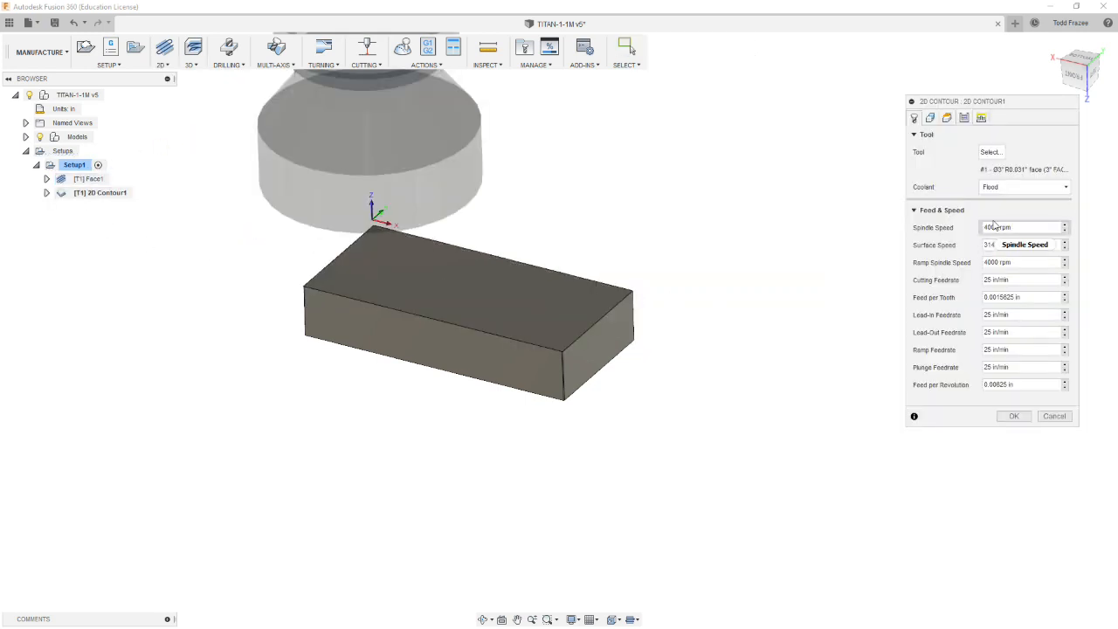
left_click(996, 154)
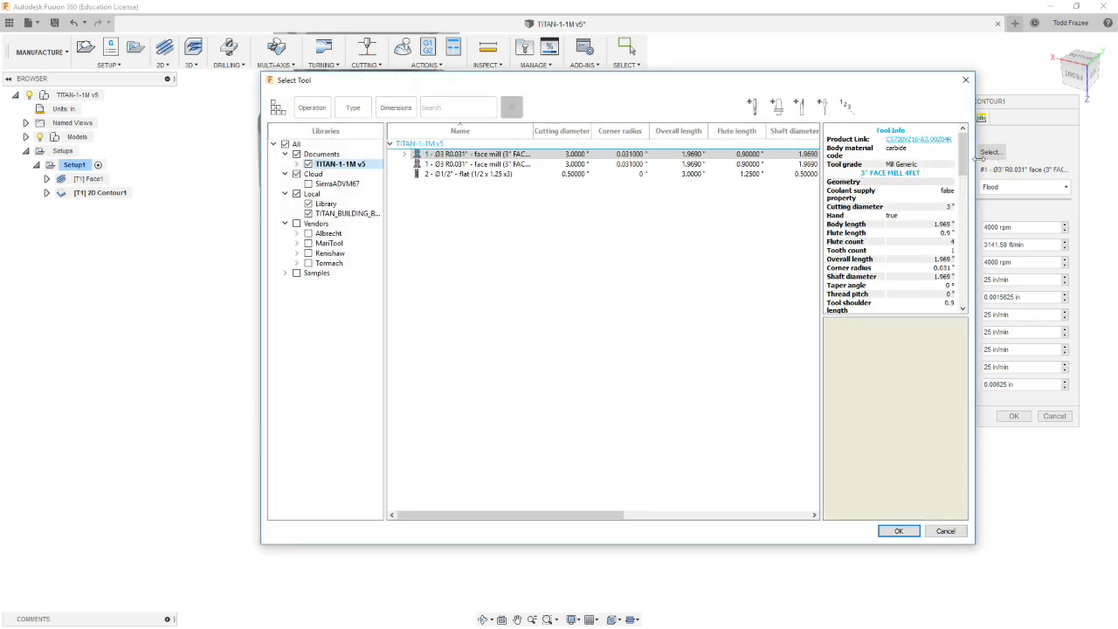
left_click(337, 213)
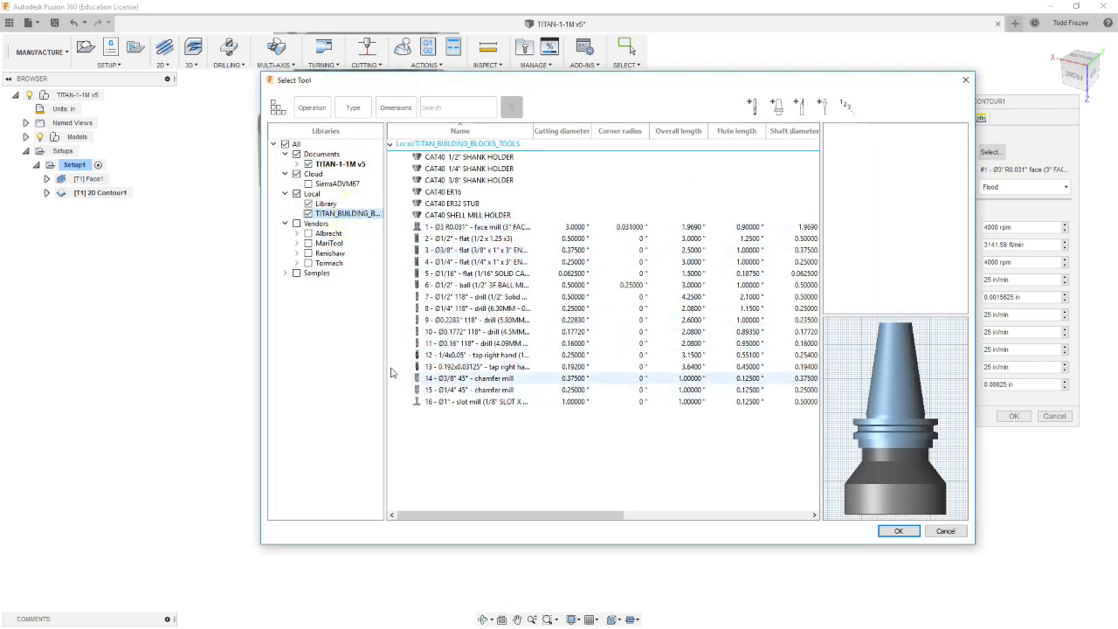
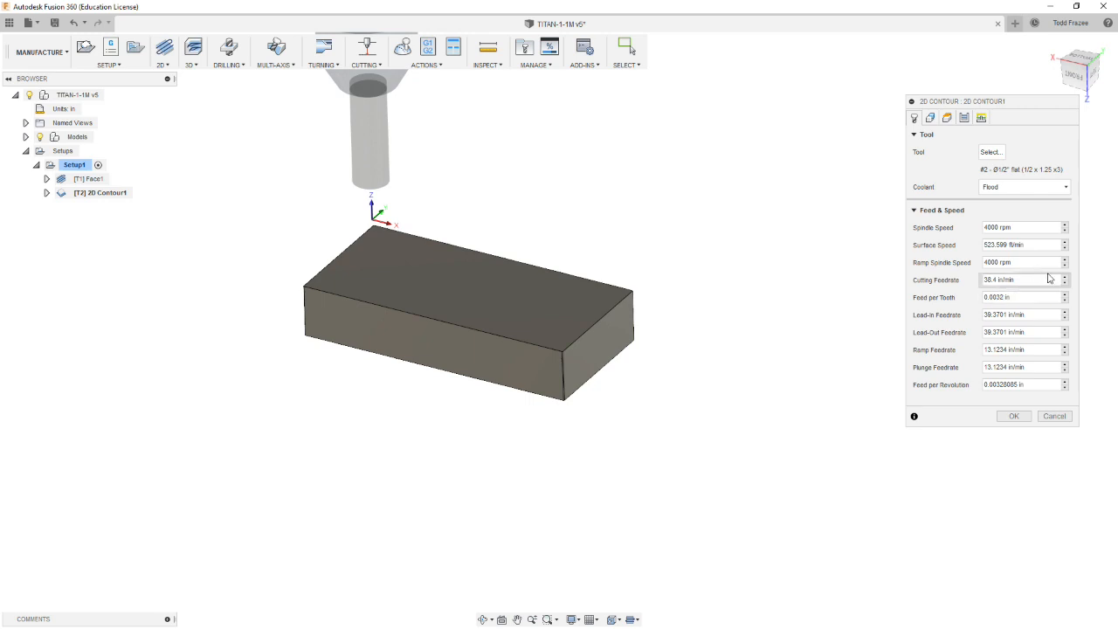
Step: Set the 2D Contour's cutting, lead-in and lead-out feedrates to 25 in/min
left_click(1013, 280)
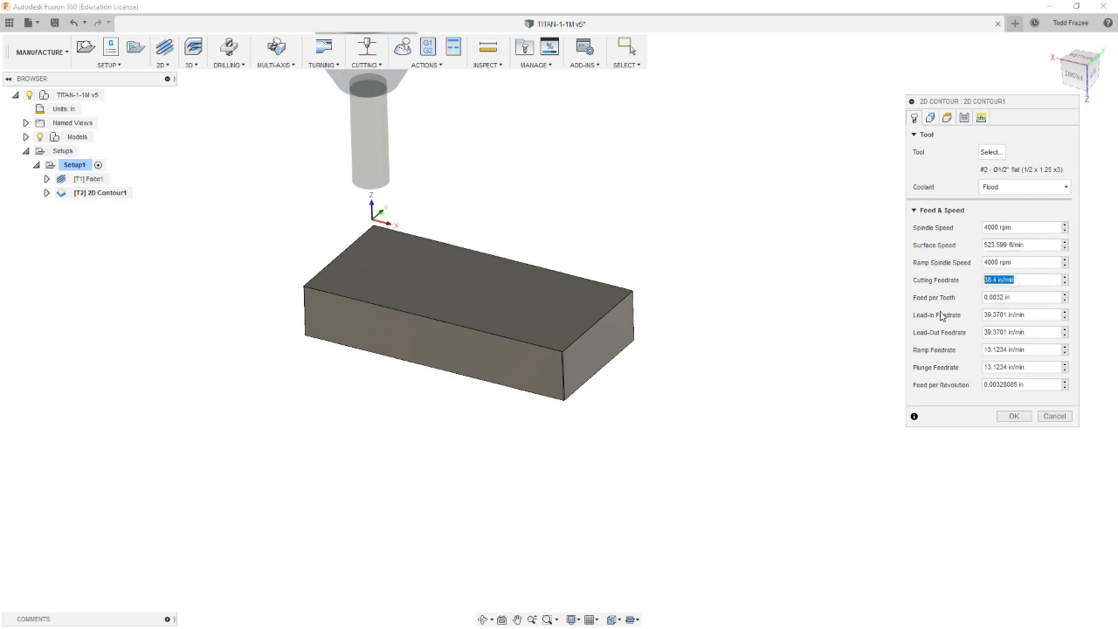
type("25")
left_click(1043, 316)
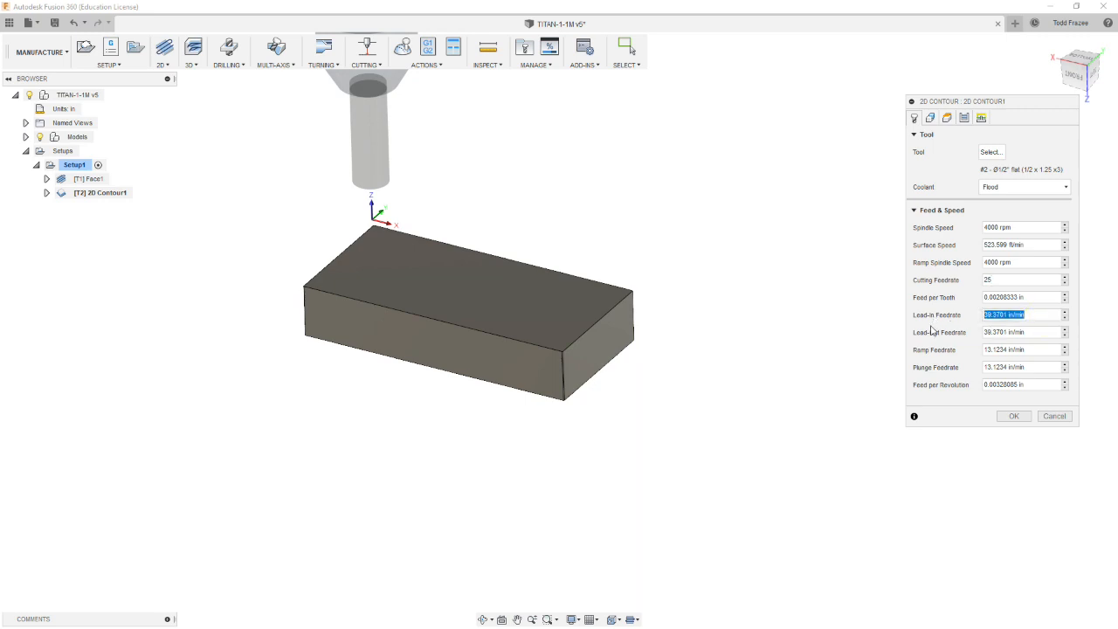
type("25")
left_click(1027, 334)
type("25")
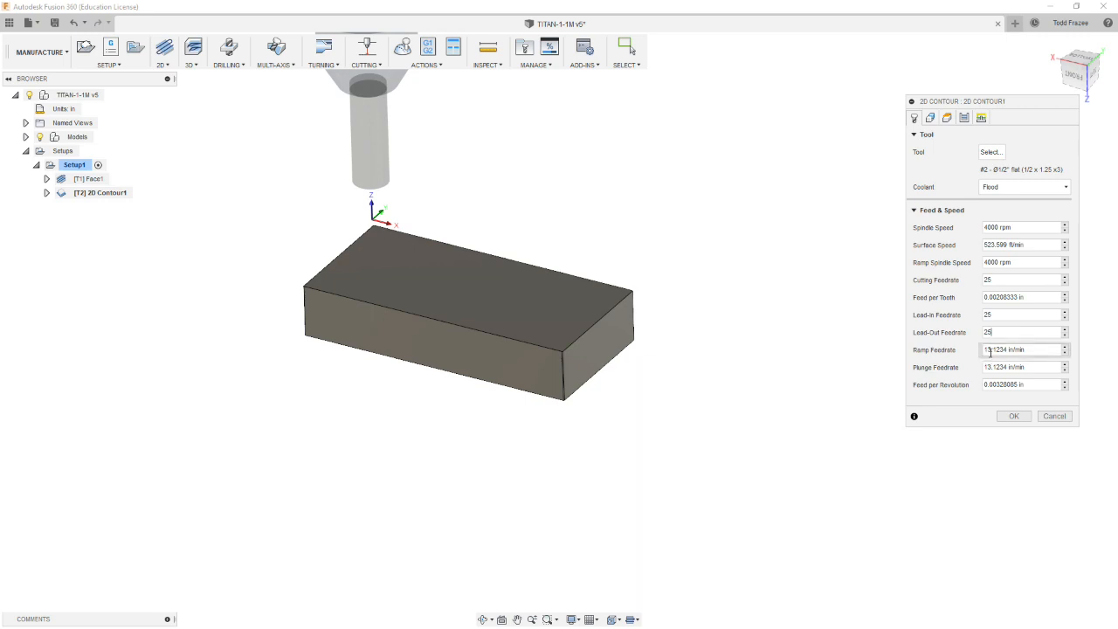
Step: Set the 2D Contour's ramp and plunge feedrates to 13 in/min
left_click(1035, 350)
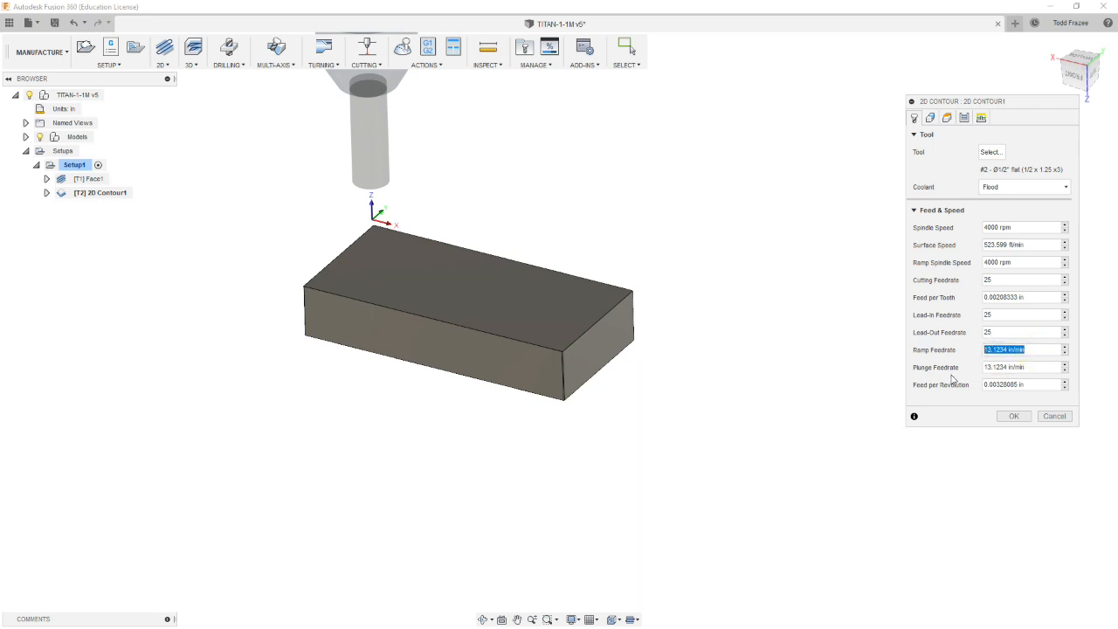
type("13")
left_click(1044, 367)
type("13")
key("Return")
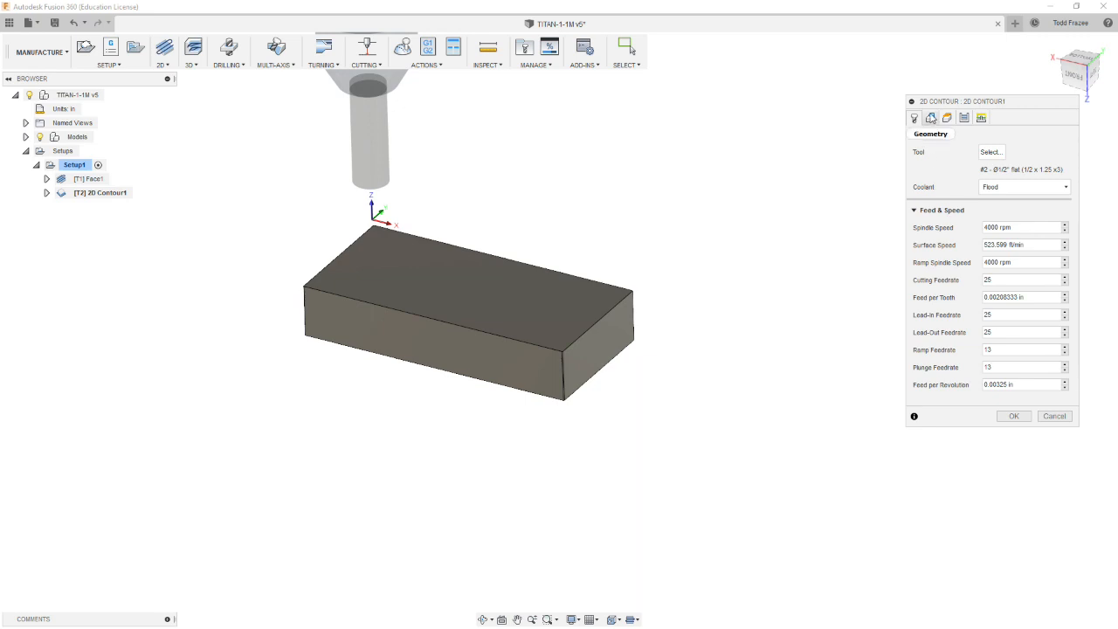
Step: Select the block's closed bottom edge chain as the 2D Contour geometry and check the chain and the remaining geometry options
left_click(931, 118)
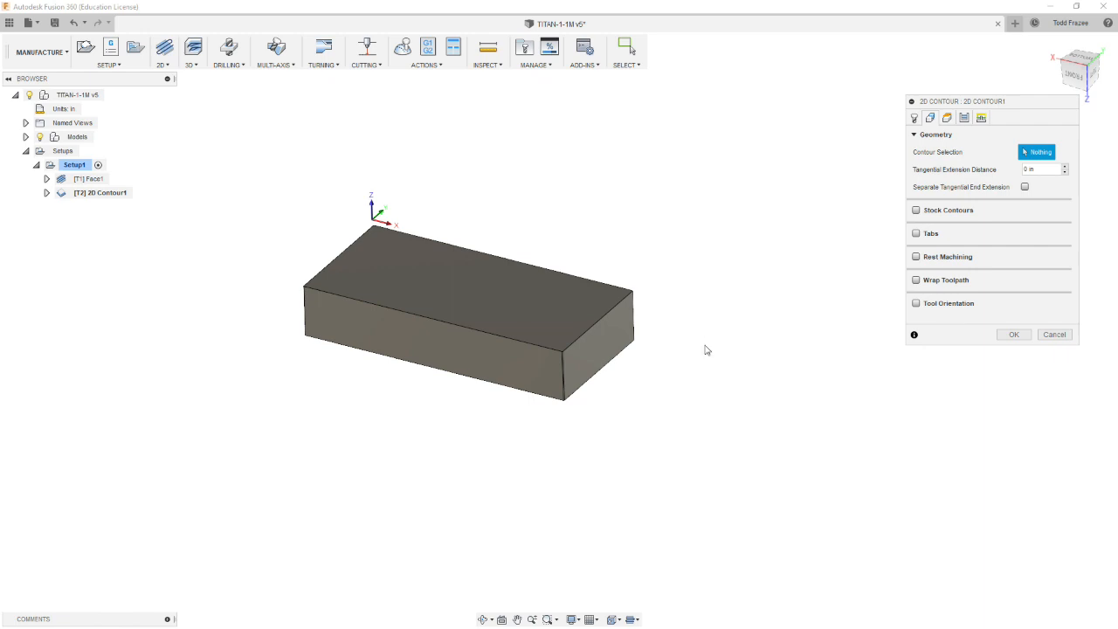
left_click(548, 401)
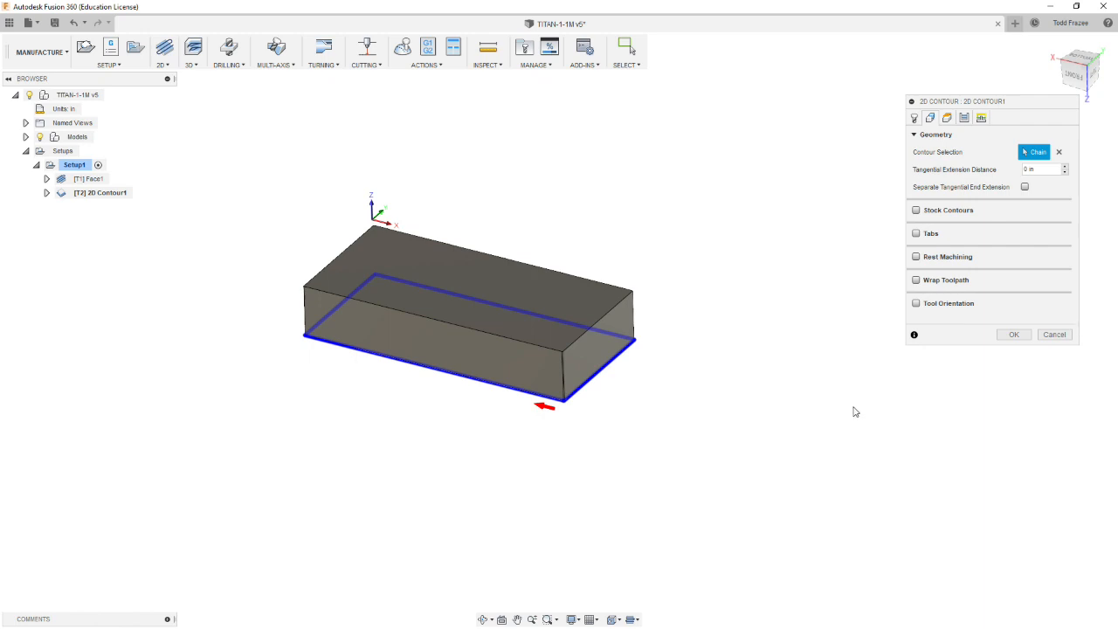
mouse_move(649, 401)
middle_mouse_down("shift")
mouse_move(664, 393)
mouse_move(675, 449)
mouse_move(651, 454)
mouse_move(663, 396)
middle_mouse_up("shift")
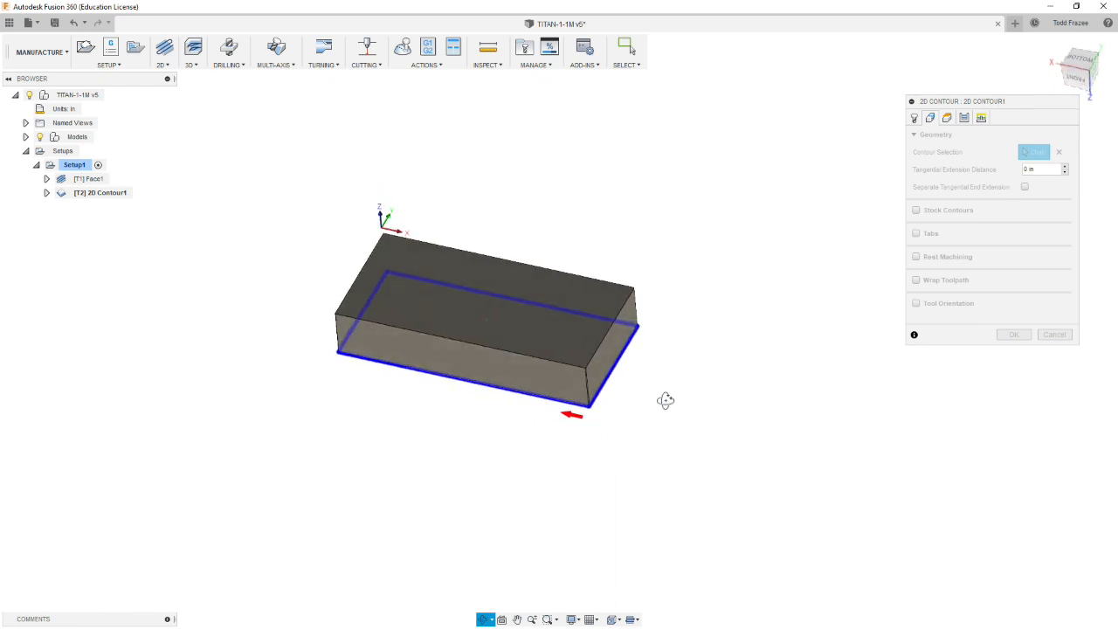
middle_click_drag(576, 437, 619, 452, "shift")
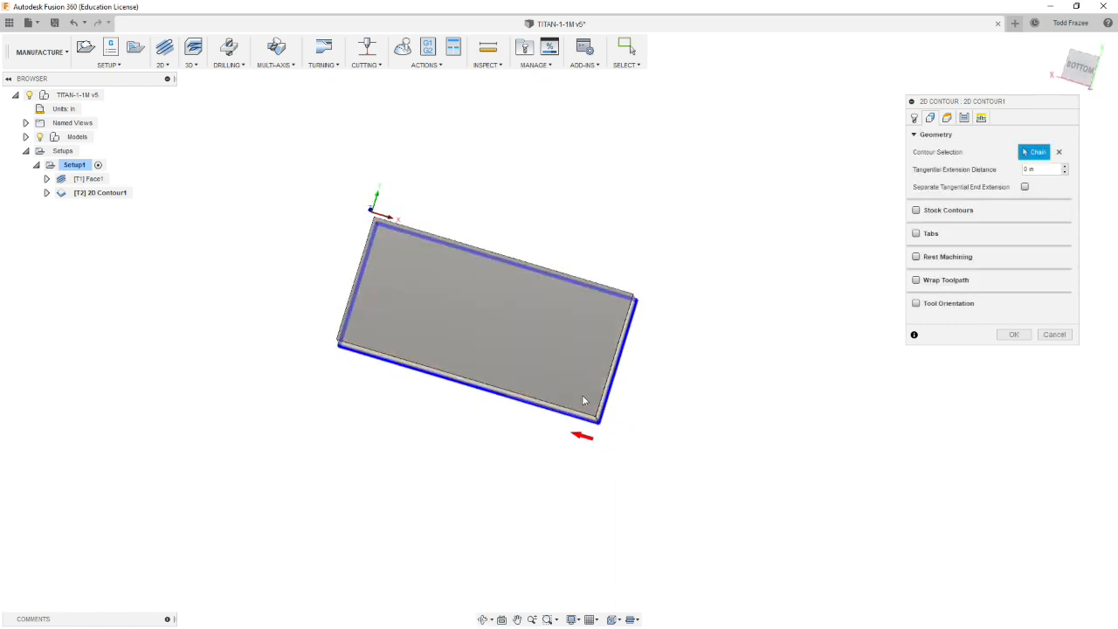
middle_click_drag(689, 404, 680, 362, "shift")
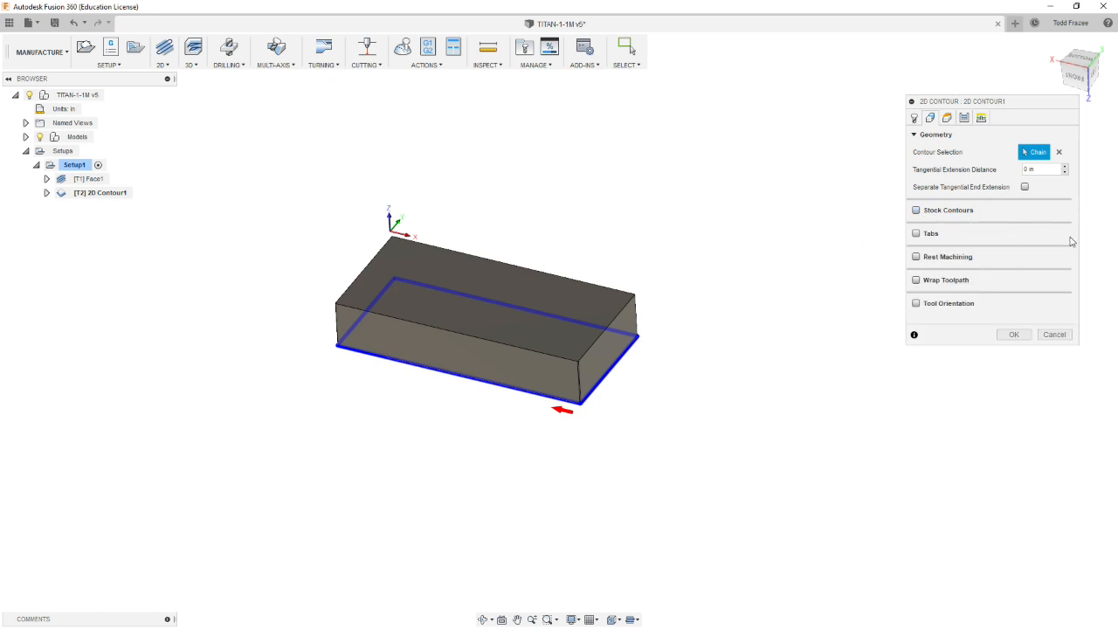
mouse_move(954, 237)
mouse_move(991, 283)
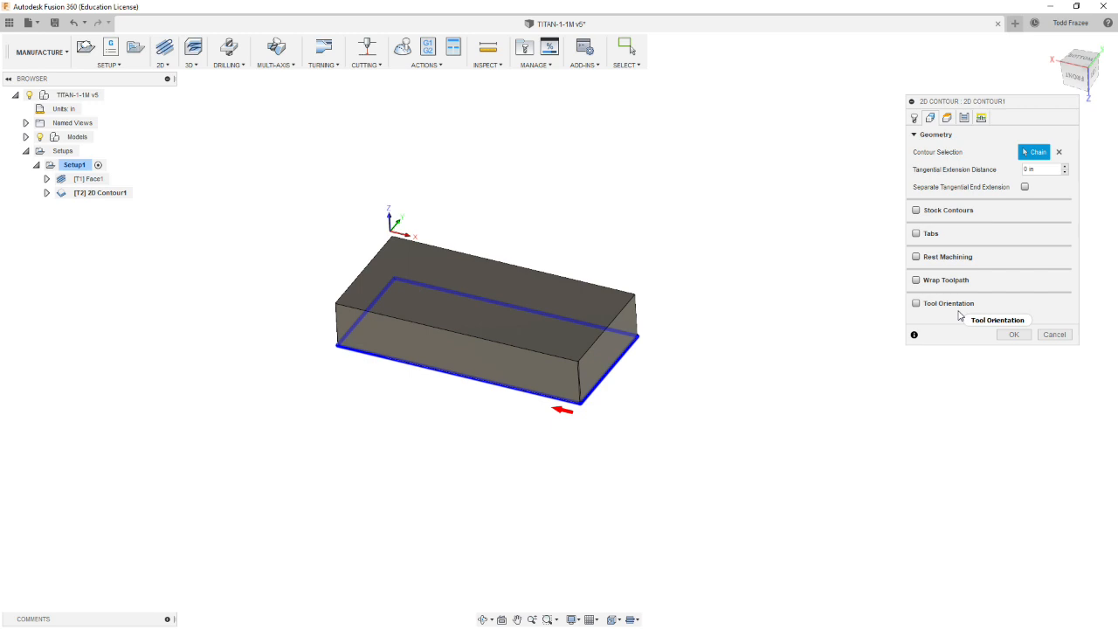
mouse_move(959, 315)
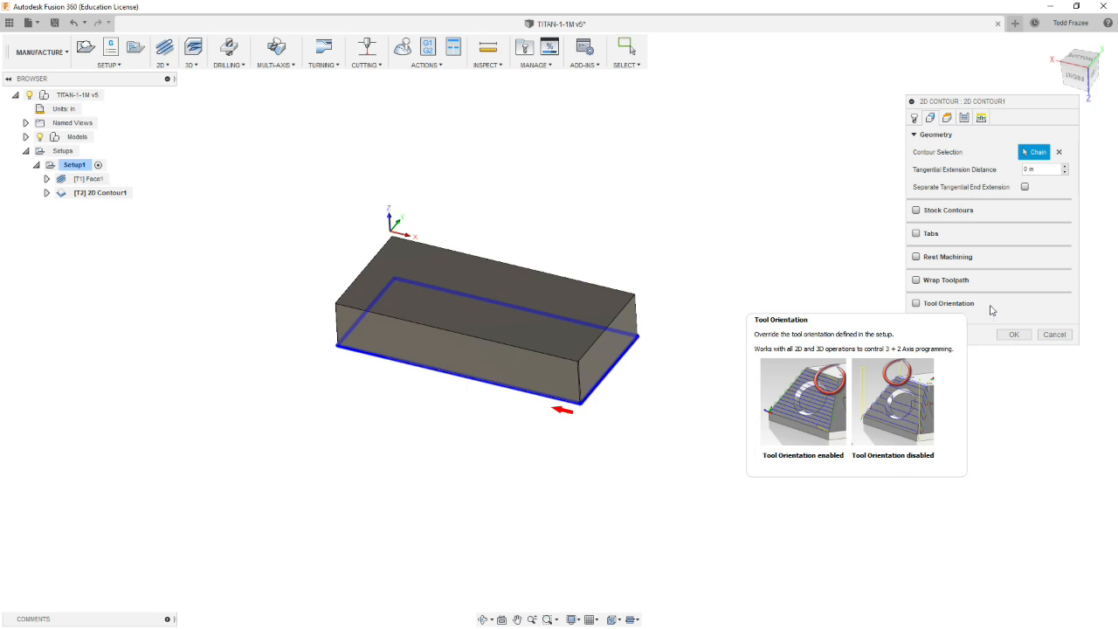
mouse_move(995, 306)
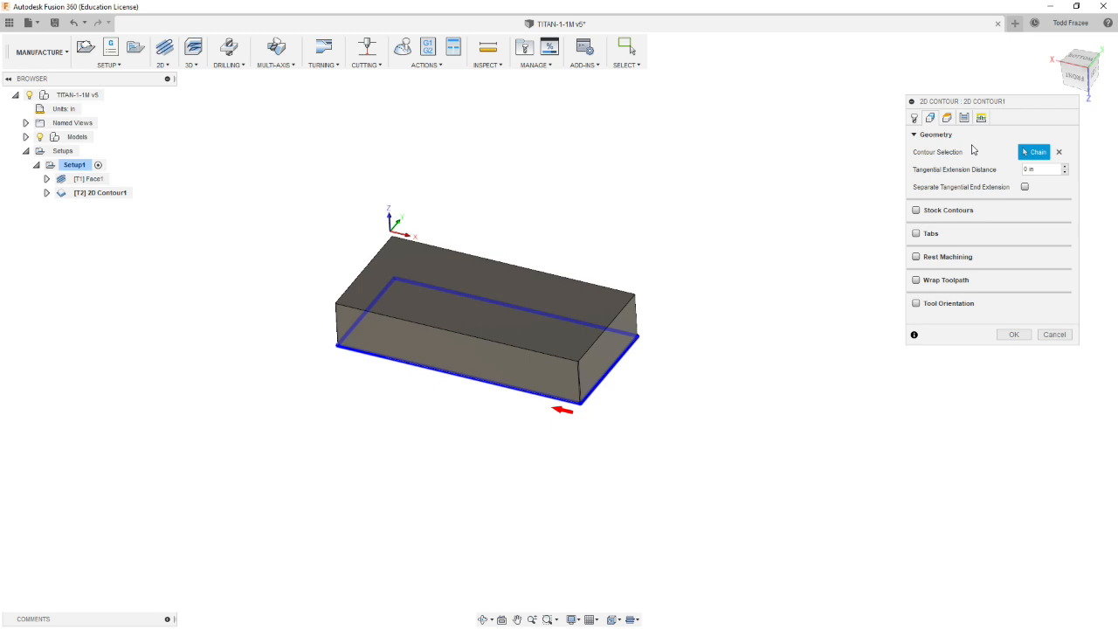
Step: Reference both the Retract Height and the Top Height of the 2D Contour to Model top
left_click(948, 119)
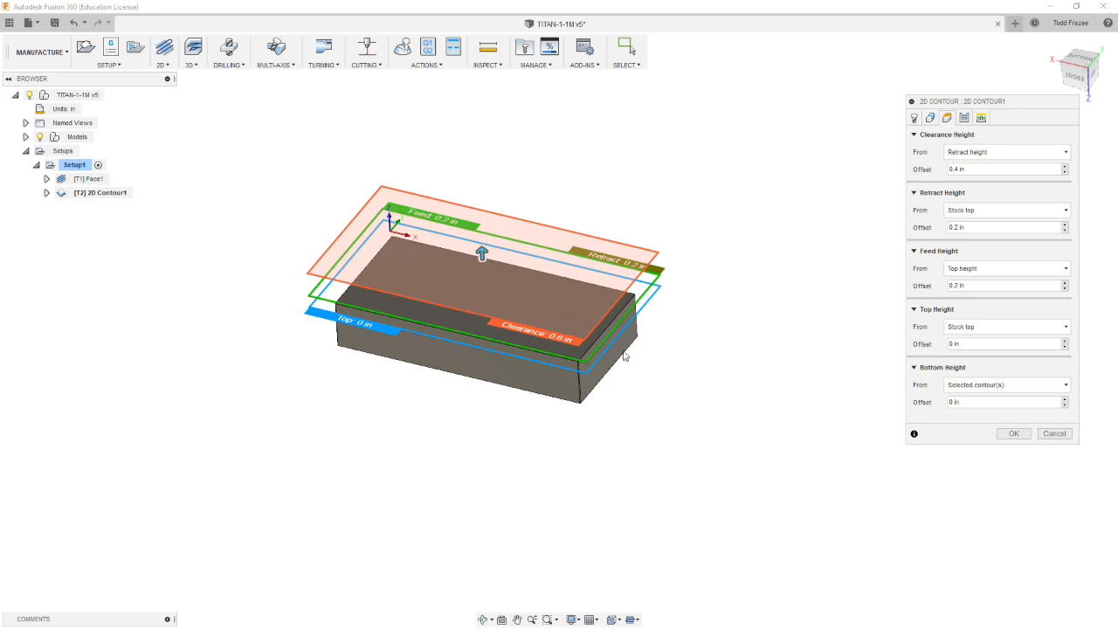
scroll(576, 351, "up", 4)
scroll(565, 358, "up", 2)
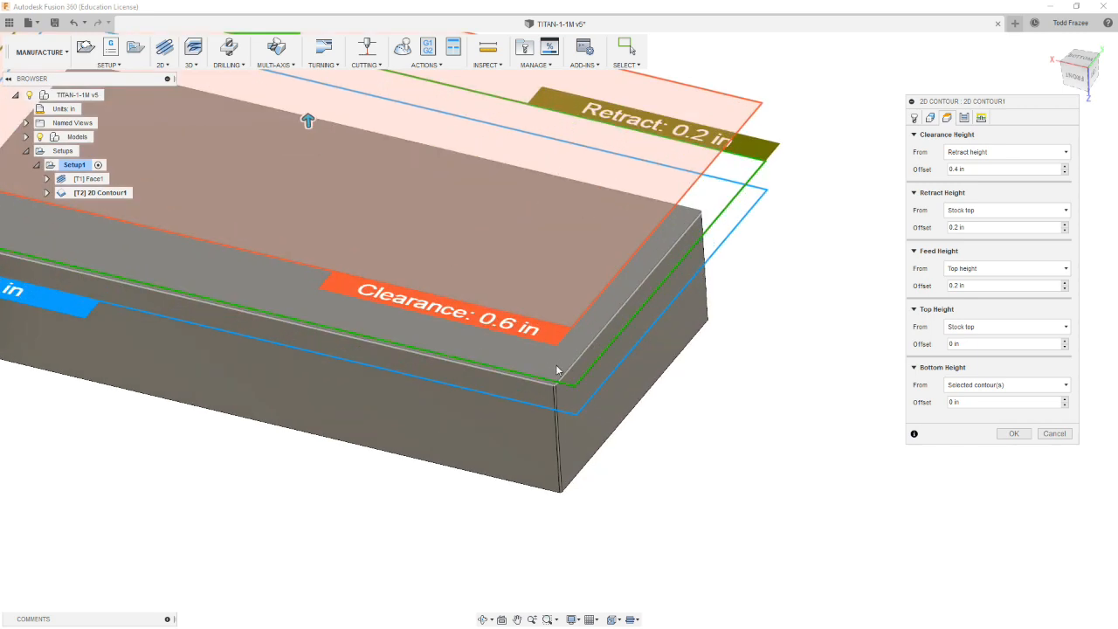
scroll(739, 375, "down", 2)
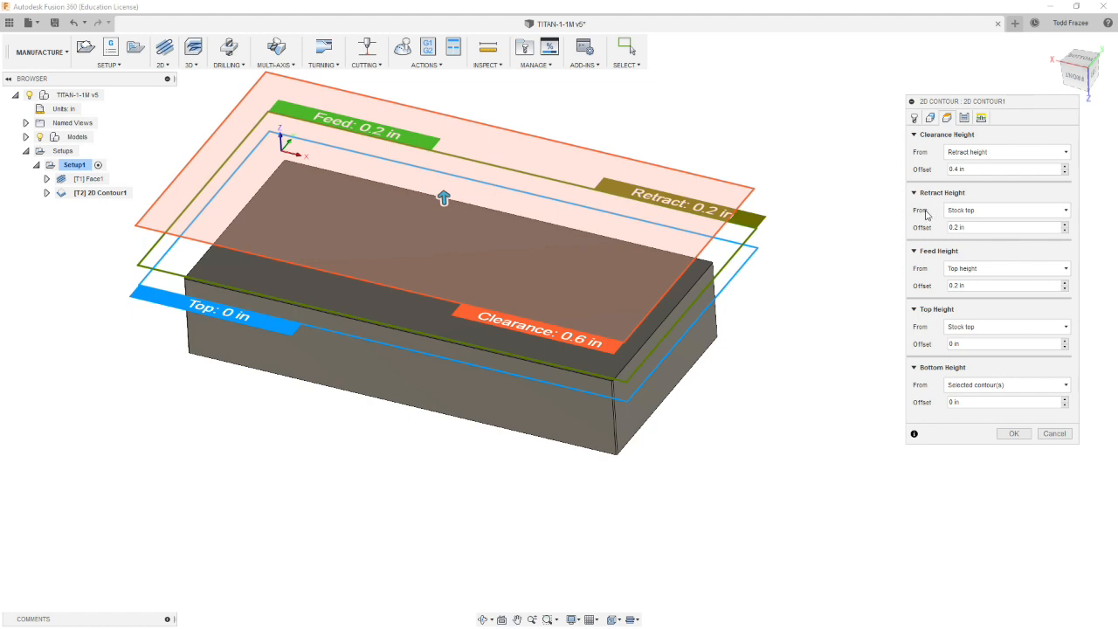
left_click(1068, 213)
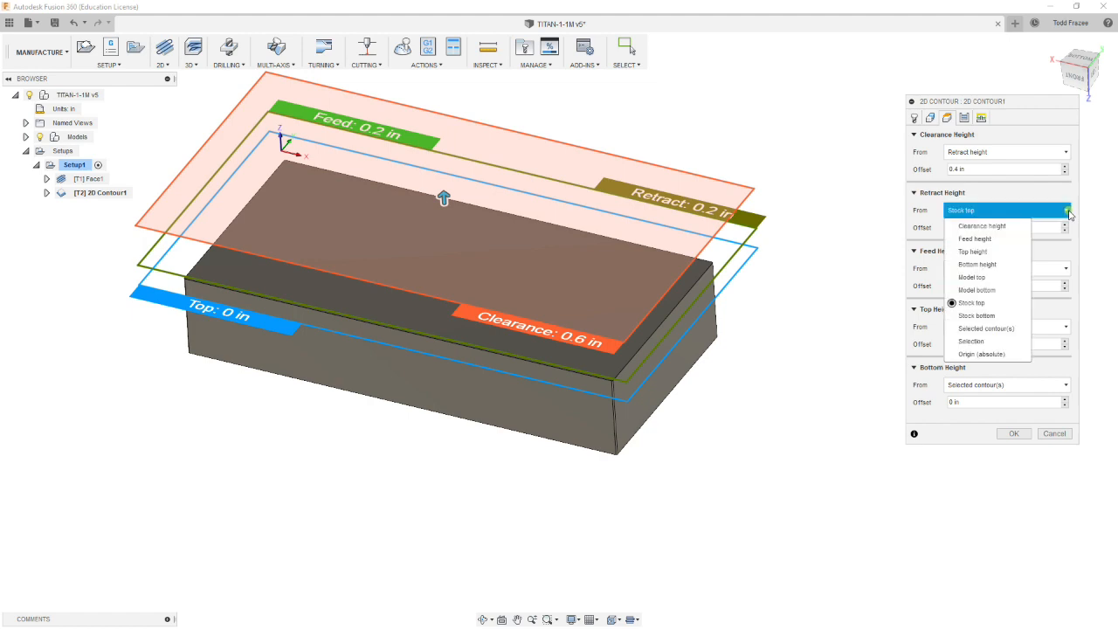
left_click(978, 277)
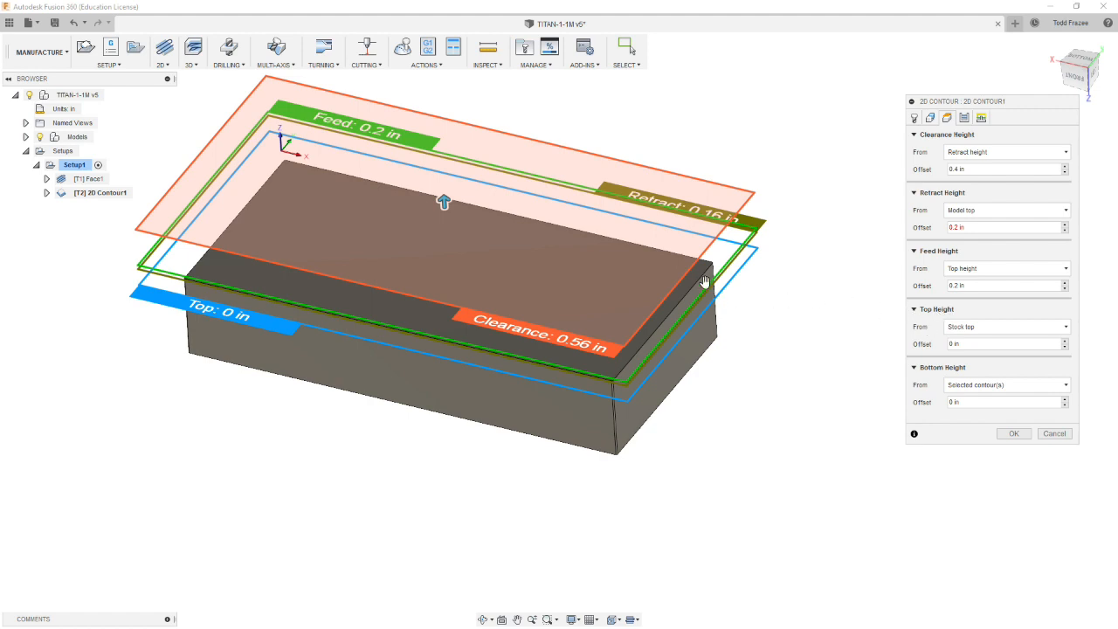
left_click(1063, 326)
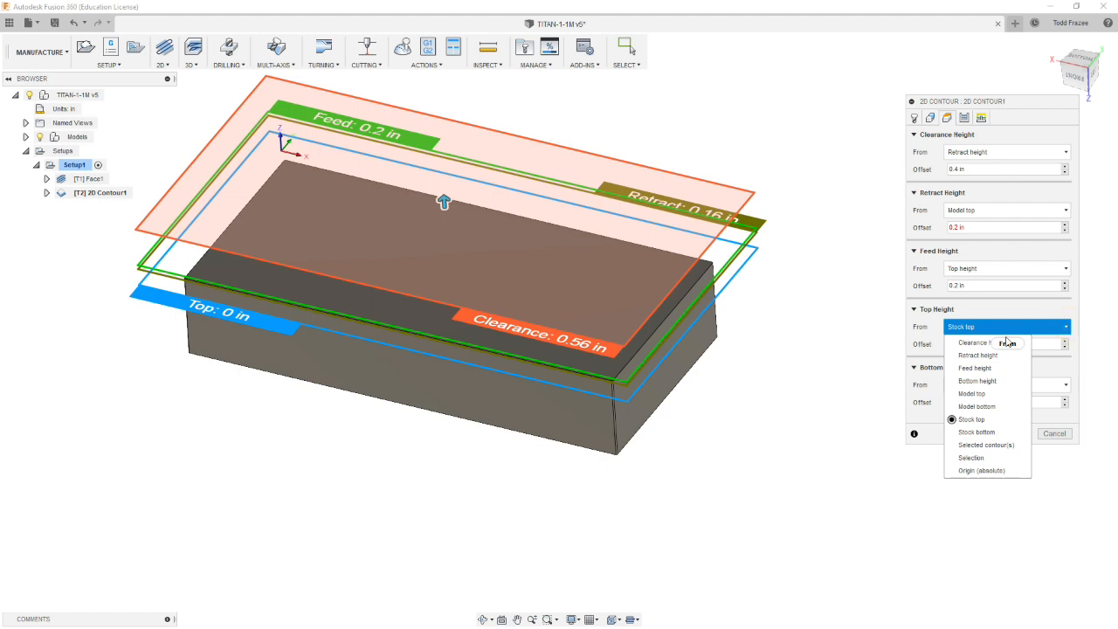
left_click(972, 393)
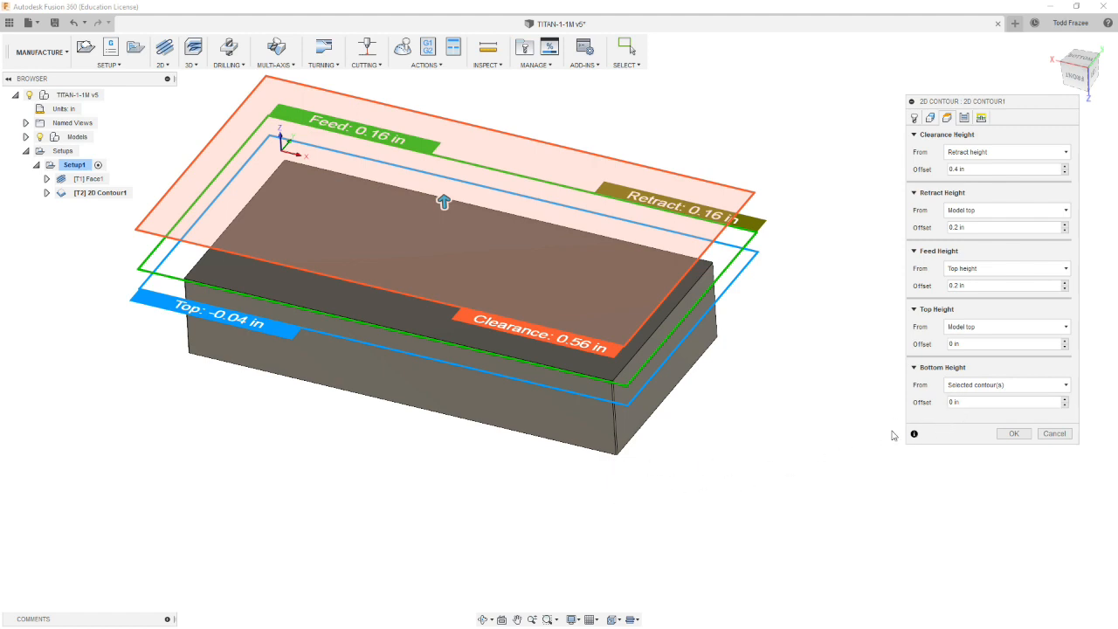
Step: Give the 2D Contour's Bottom Height a negative offset from the selected contour
triple_click(995, 400)
type("-")
type("0")
Step: Set the Compensation Type of the 2D Contour's passes to Wear
left_click(964, 119)
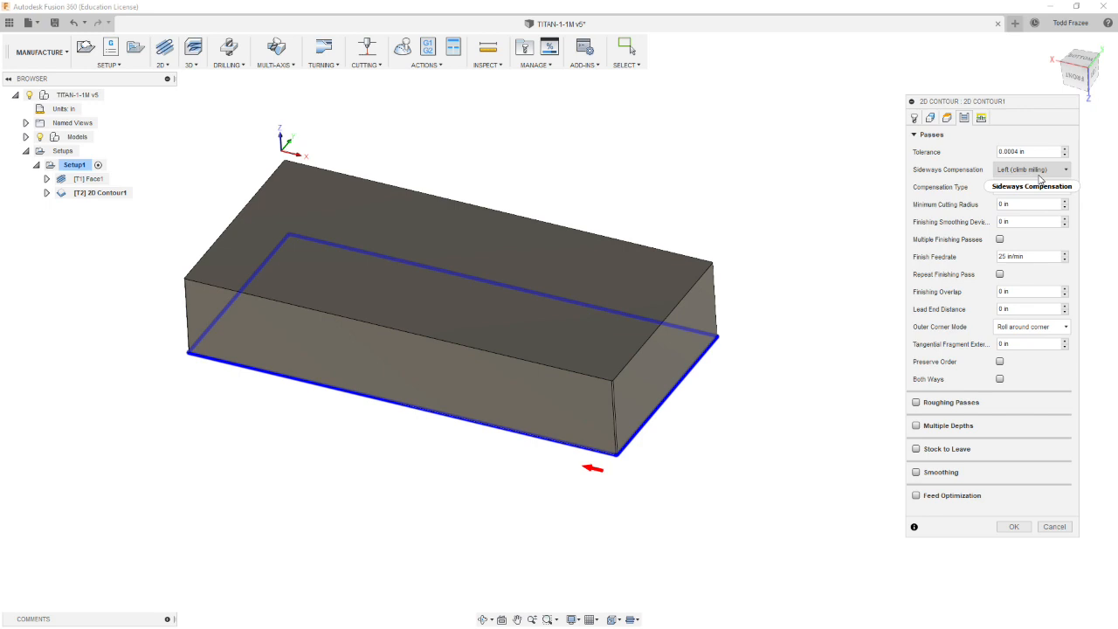
mouse_move(1039, 178)
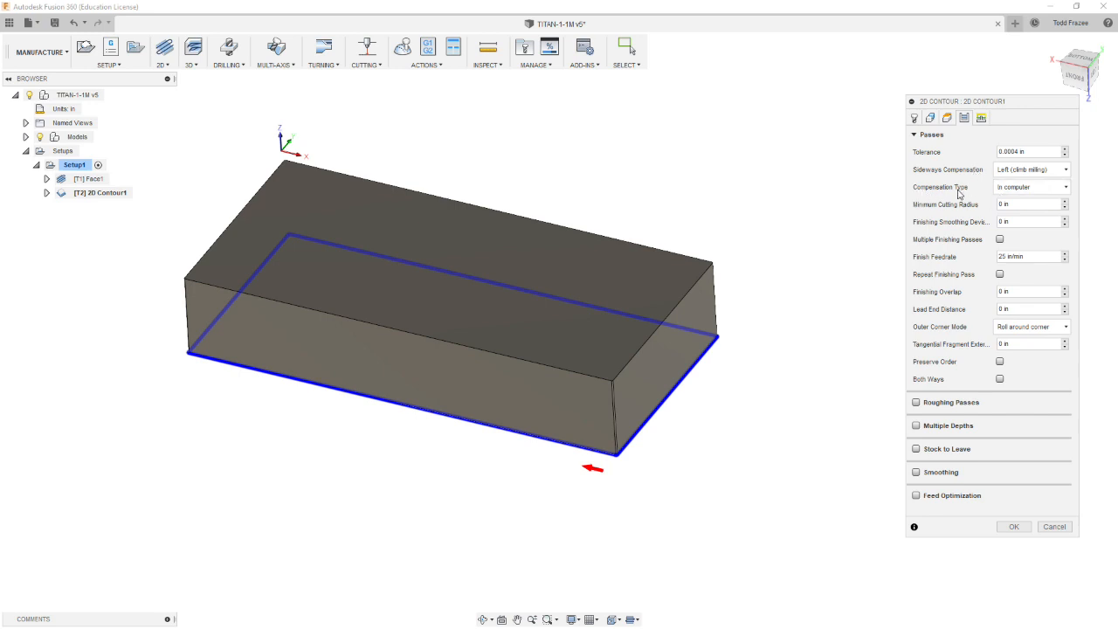
left_click(1063, 188)
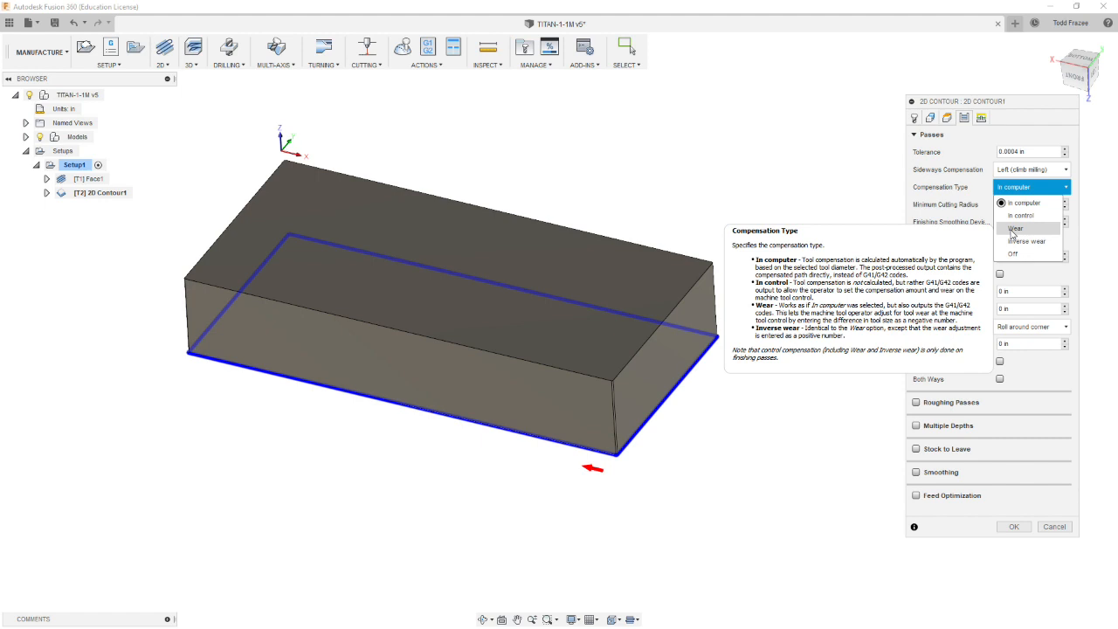
left_click(1013, 229)
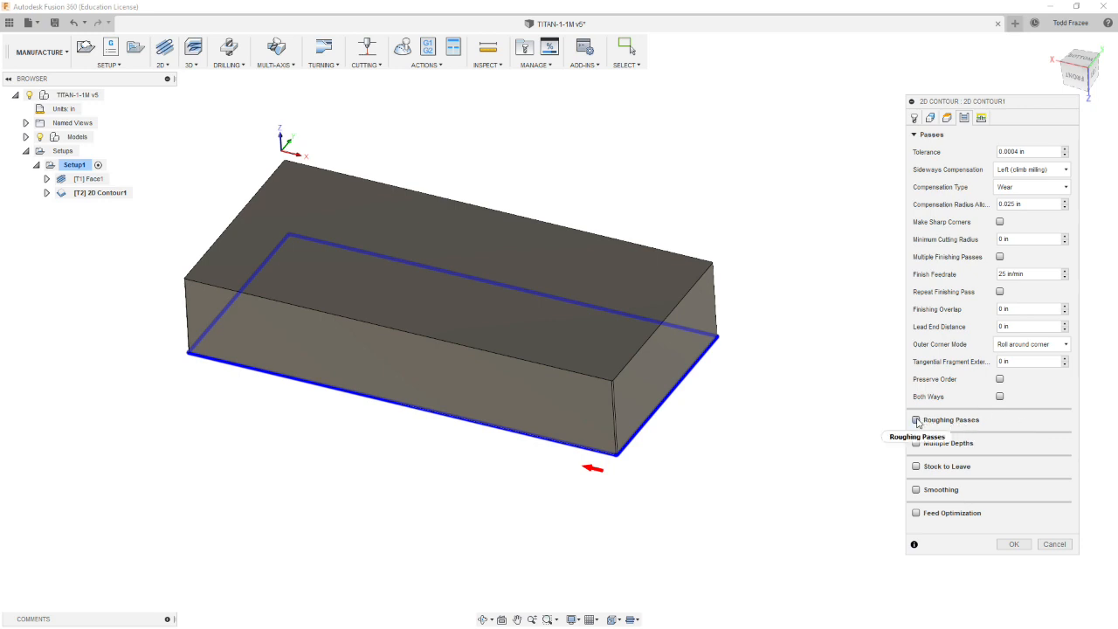
Step: Enable Roughing Passes and multiply 0.5 by 0.8 in Calculator to work out the maximum stepover
mouse_move(917, 422)
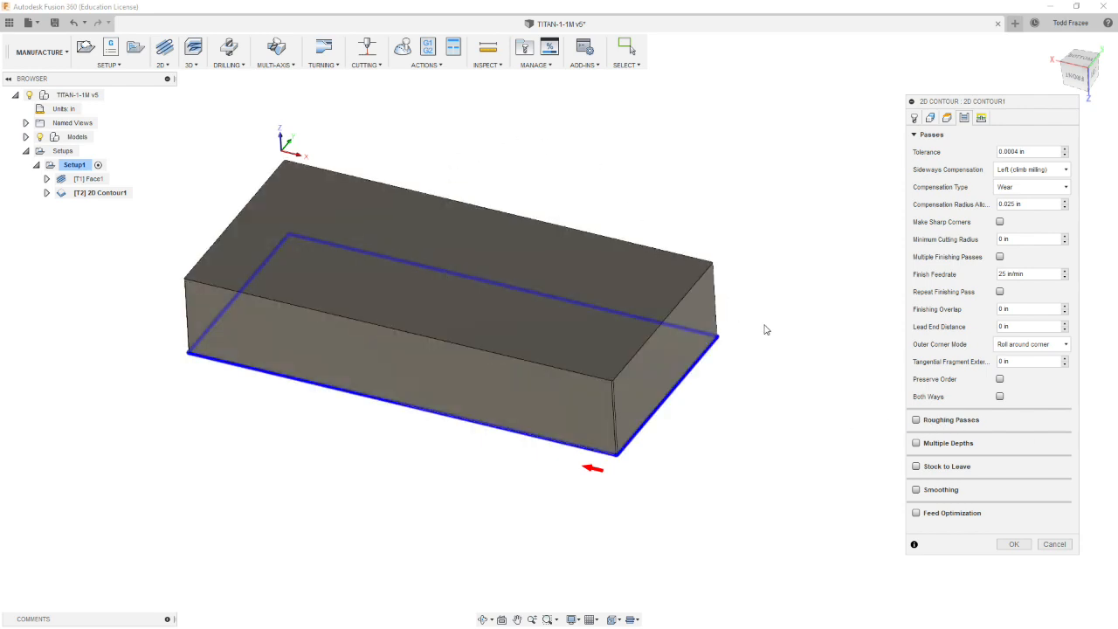
left_click(916, 421)
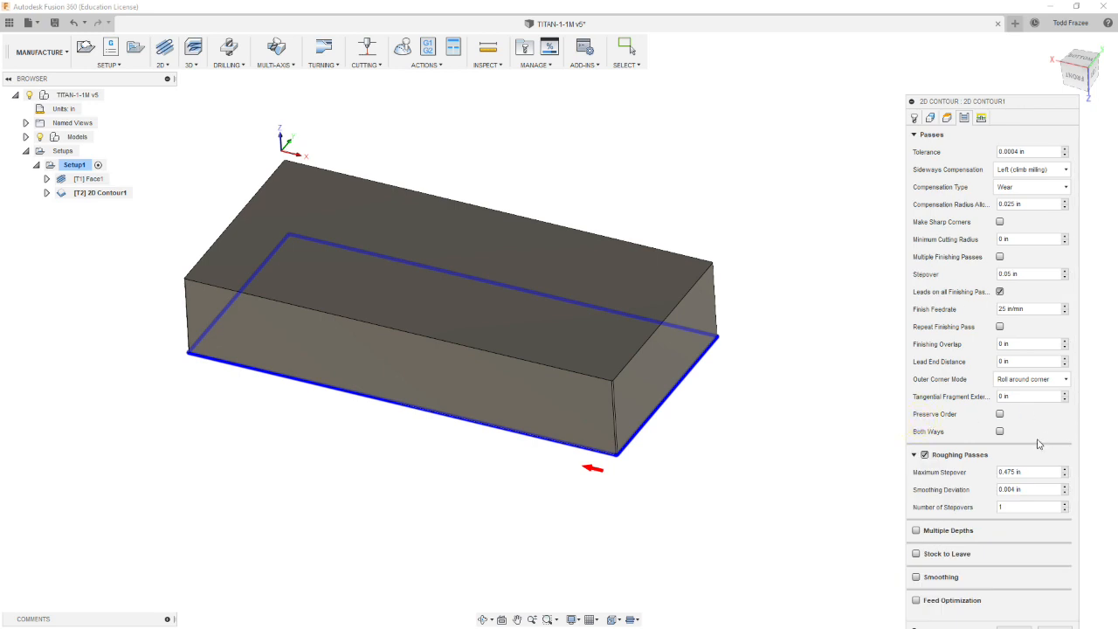
left_click(1030, 472)
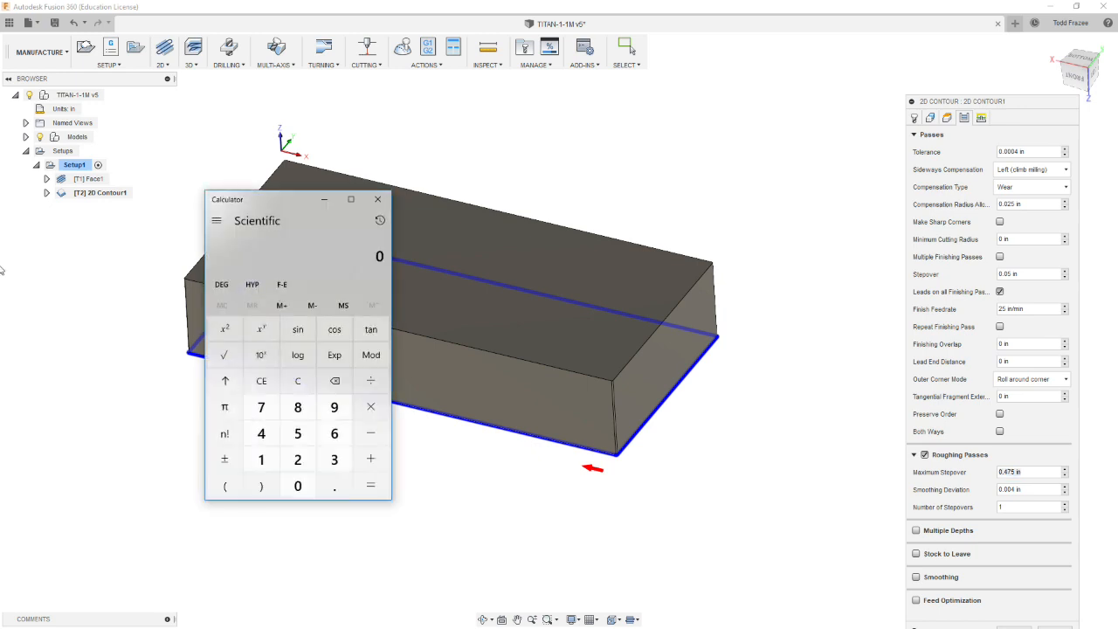
left_click_drag(278, 203, 299, 197)
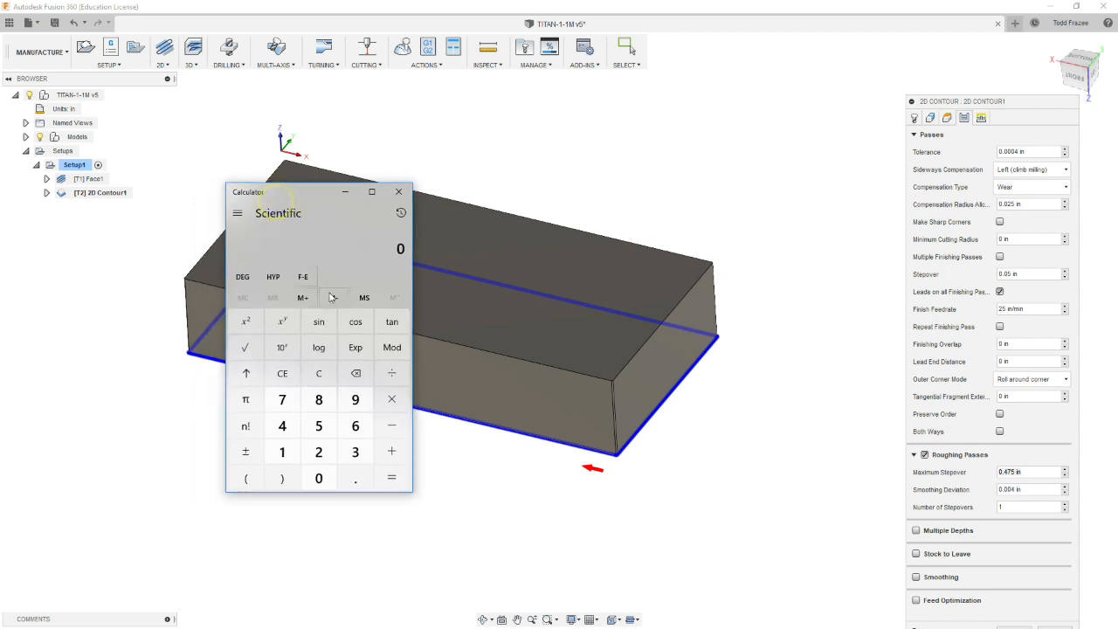
left_click(355, 478)
left_click(321, 427)
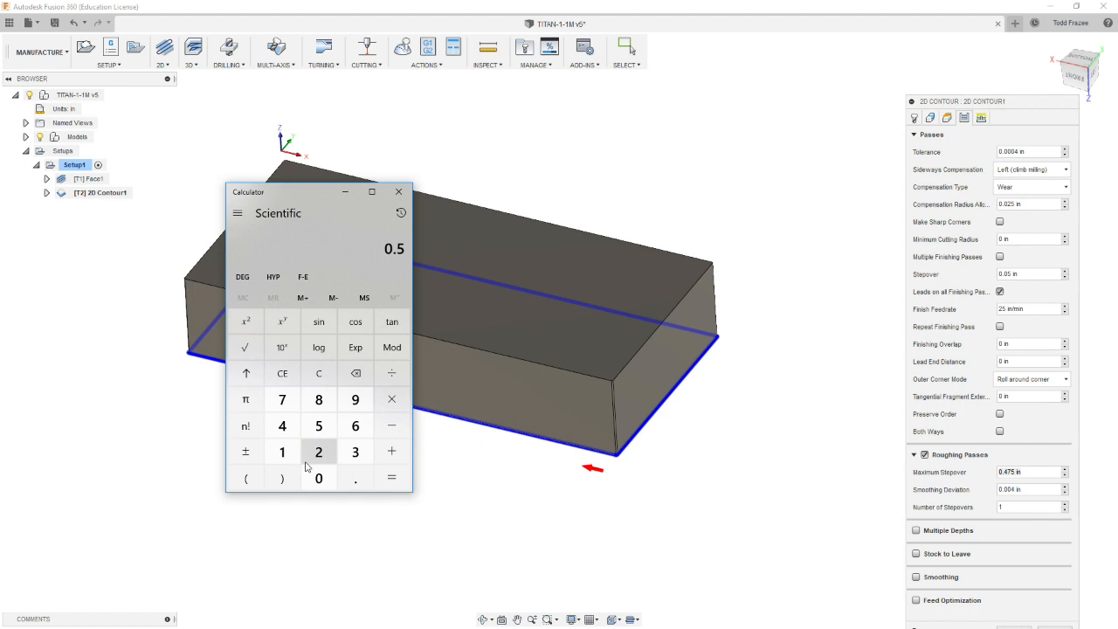
left_click(391, 404)
left_click(358, 477)
left_click(319, 399)
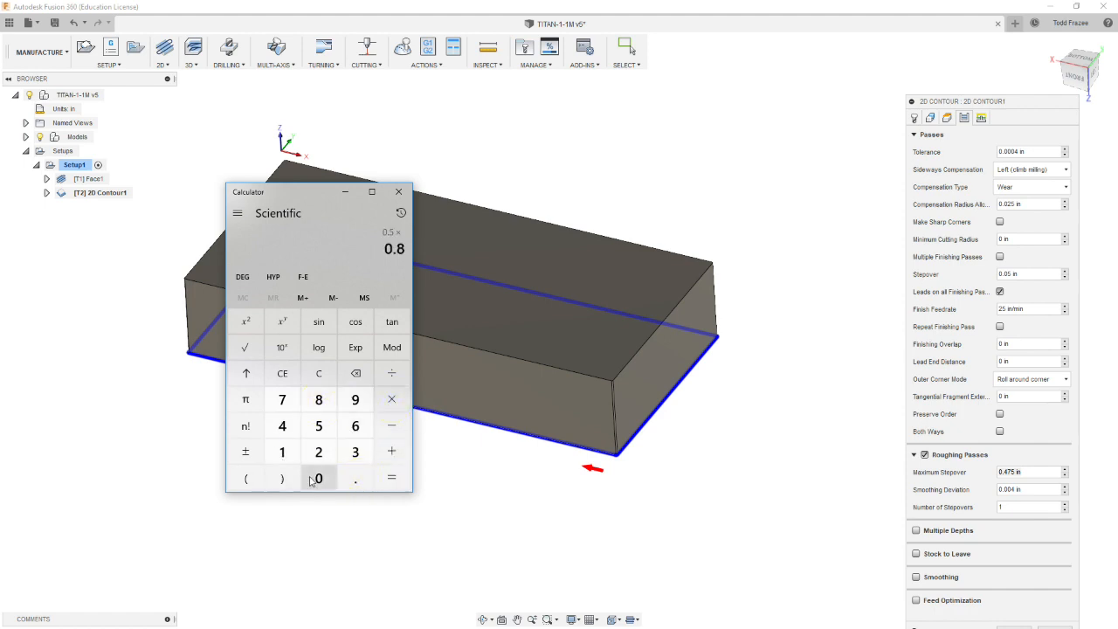
left_click(394, 483)
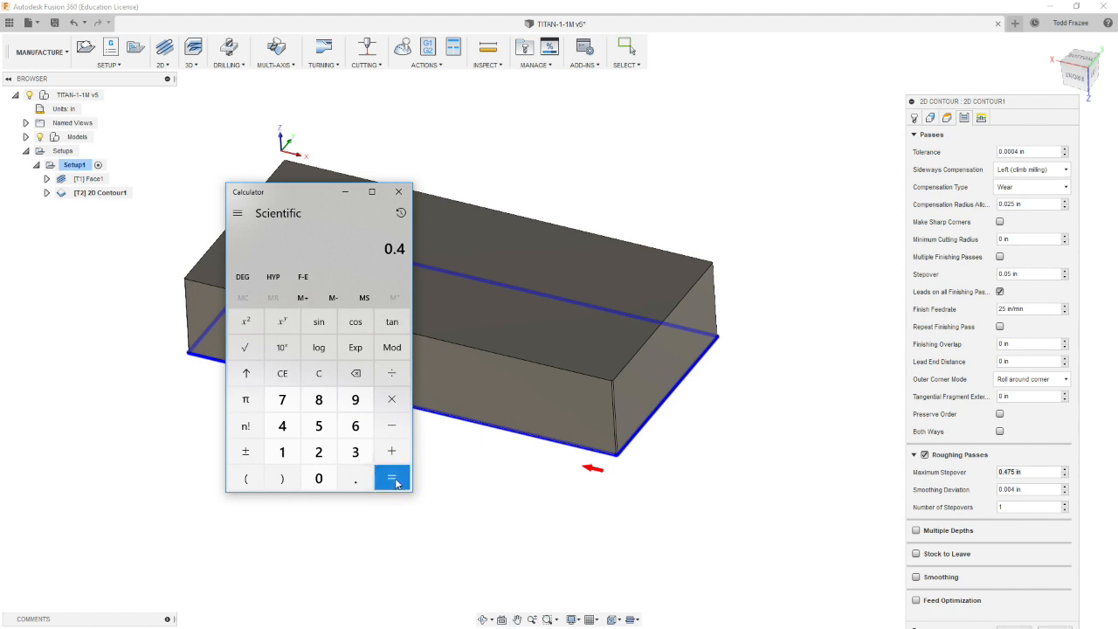
Step: Set the roughing Maximum Stepover to 0.4 in and the finishing Stepover to 0.01 in
left_click(1015, 473)
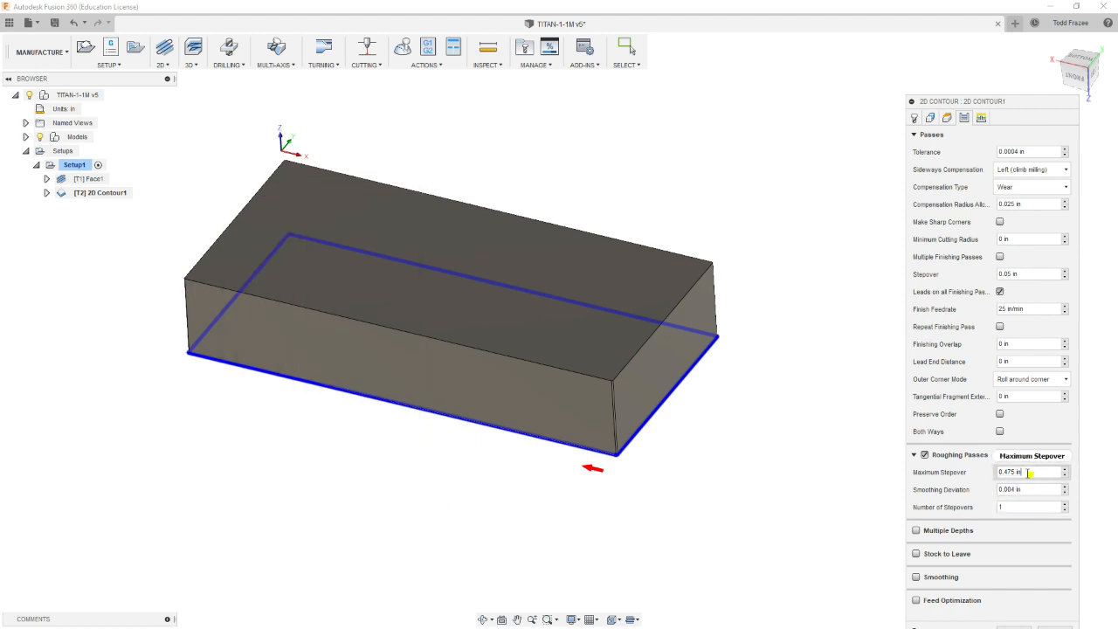
type(".4")
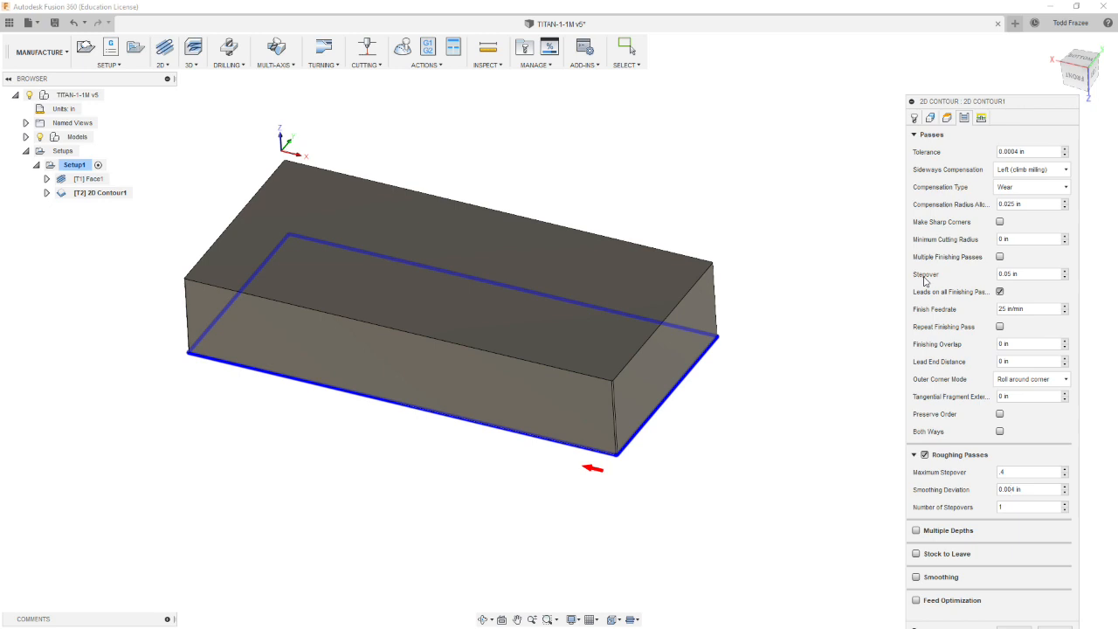
left_click_drag(1034, 275, 930, 270)
type(".1")
double_click(1017, 274)
type(".01")
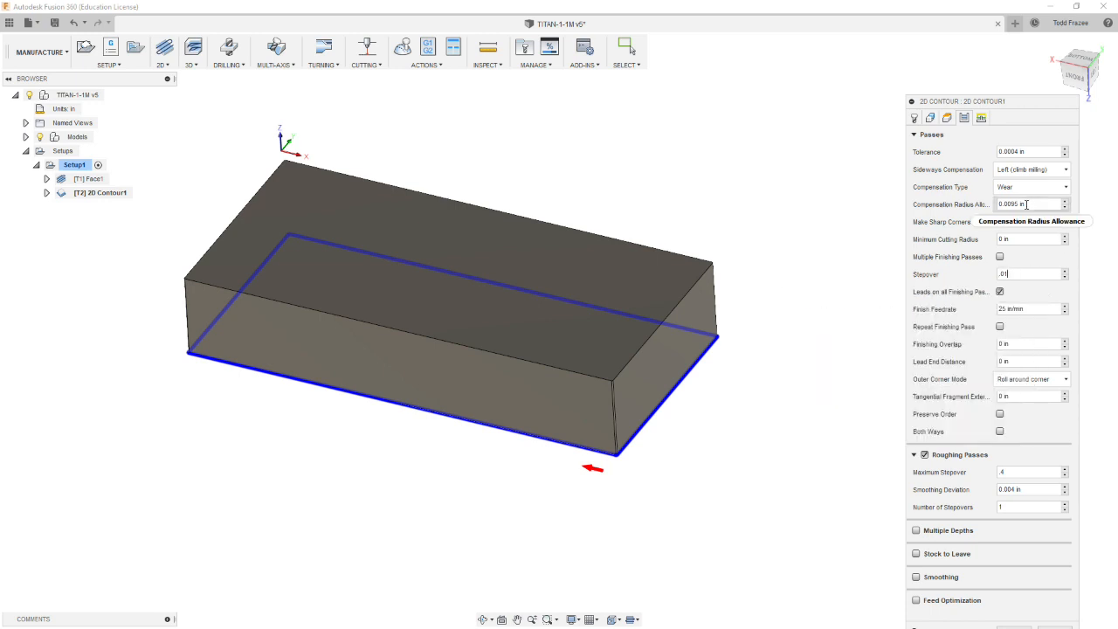
mouse_move(1026, 203)
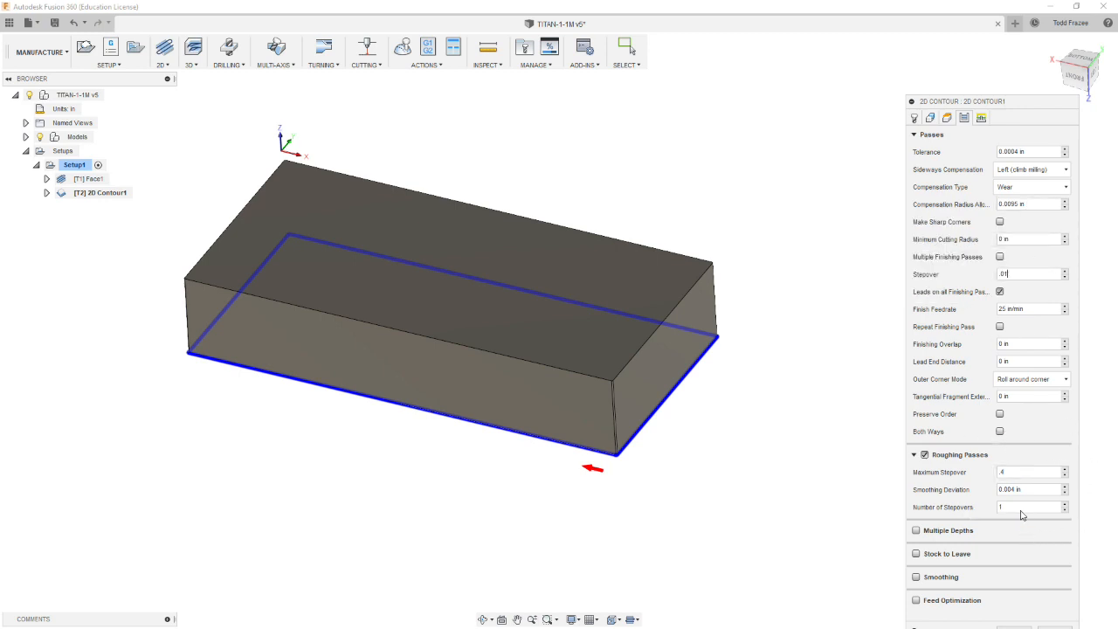
Step: Enable Multiple Depths with a 0.25 in maximum roughing stepdown, 0 finishing stepdowns and a 0.01 in finishing stepdown
left_click_drag(1029, 108, 978, 56)
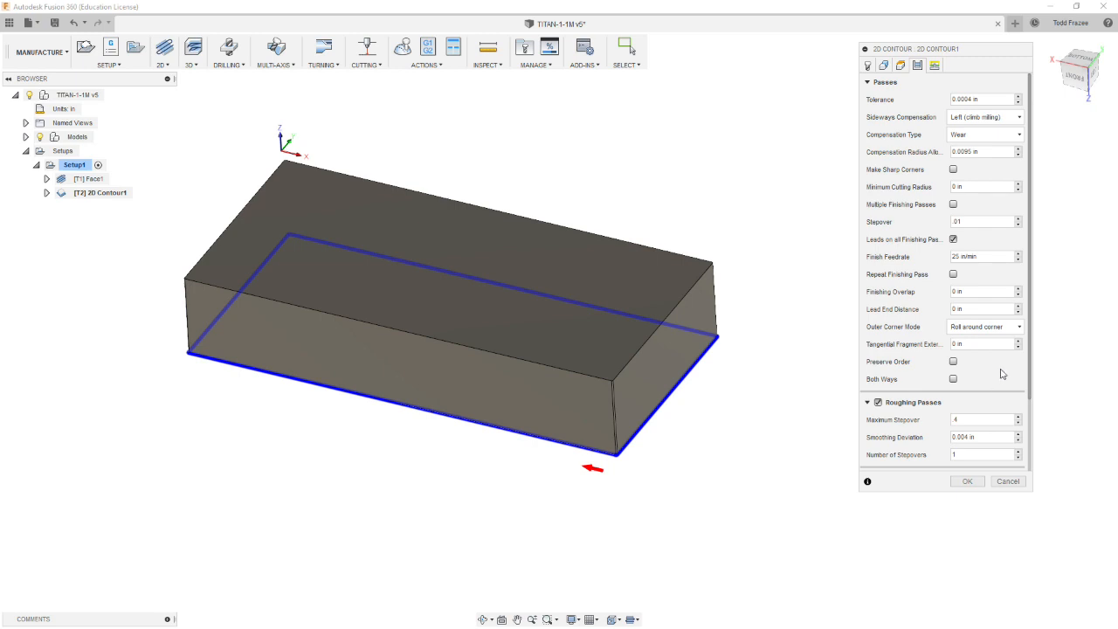
left_click_drag(1030, 342, 1039, 437)
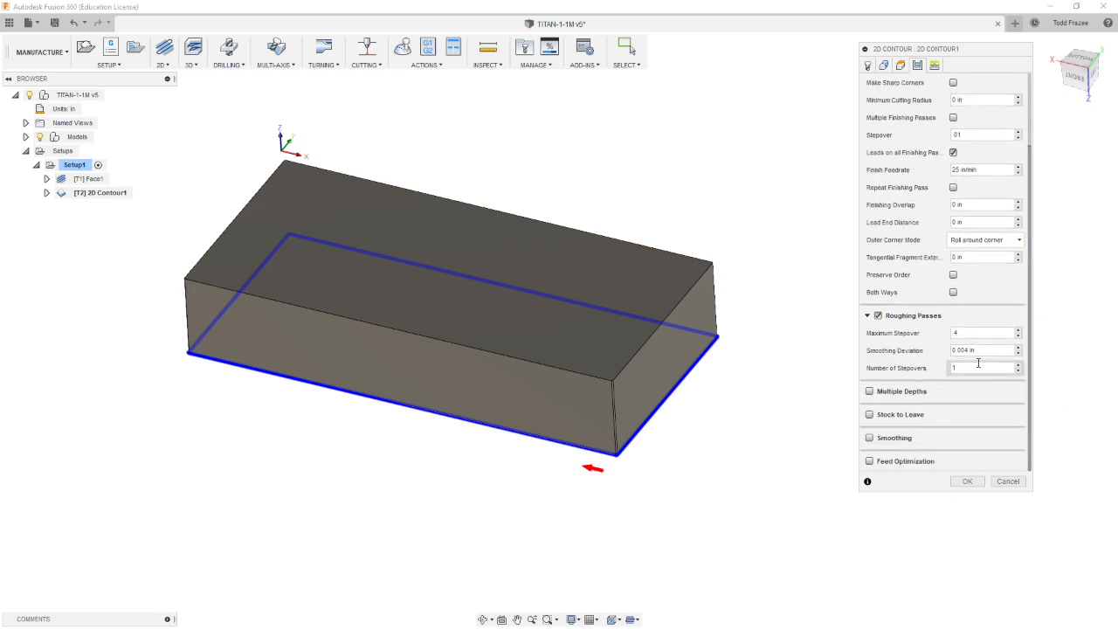
left_click(869, 392)
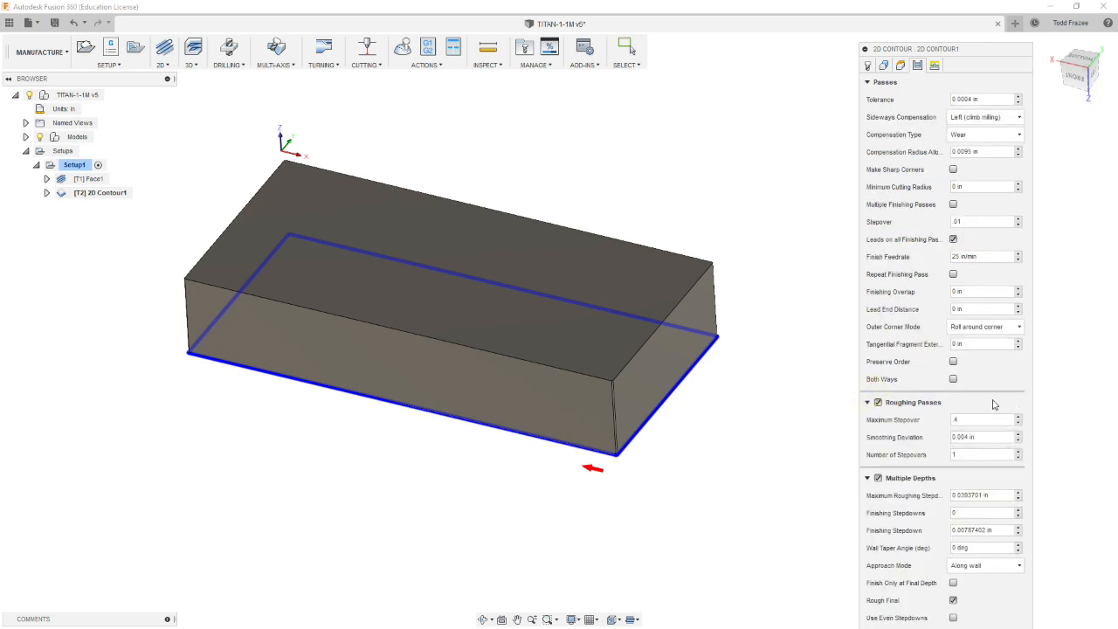
left_click_drag(975, 49, 954, 19)
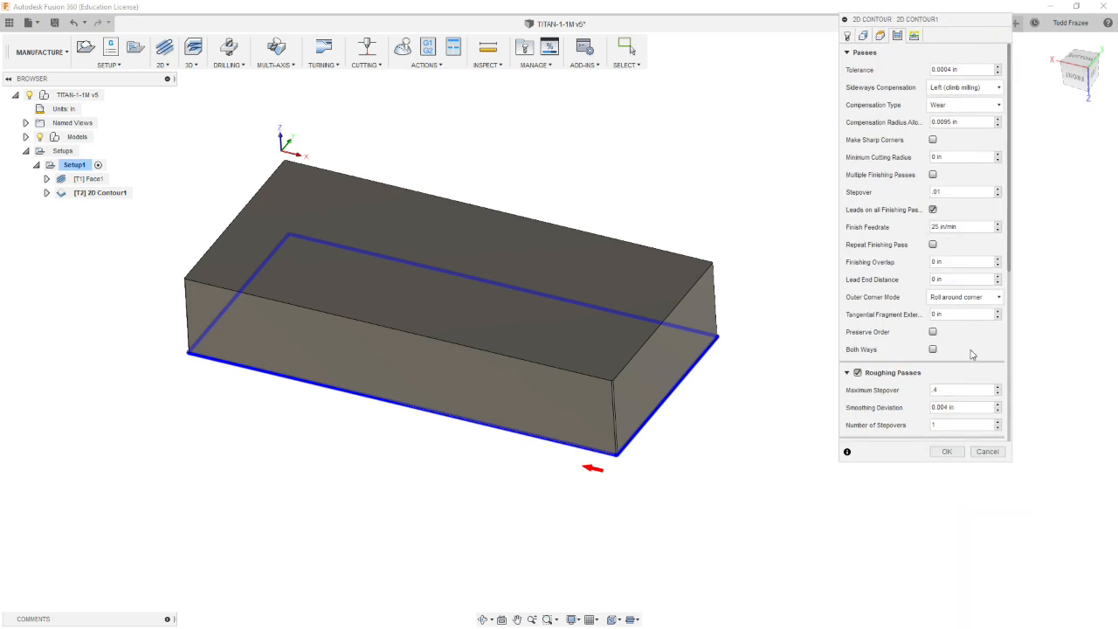
scroll(1010, 399, "down", 5)
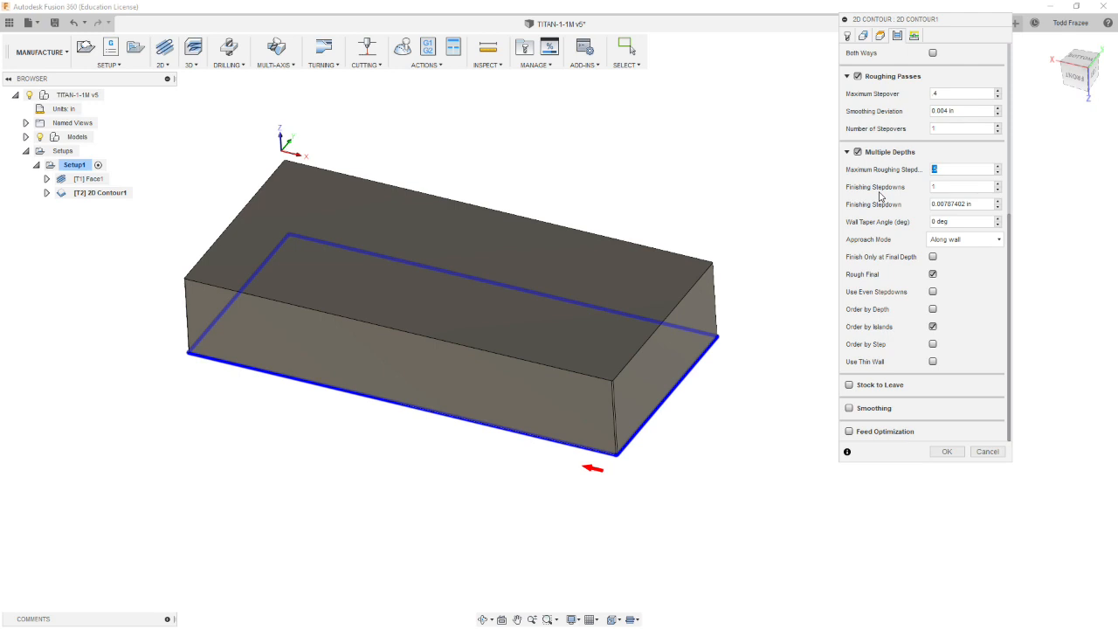
type(".25")
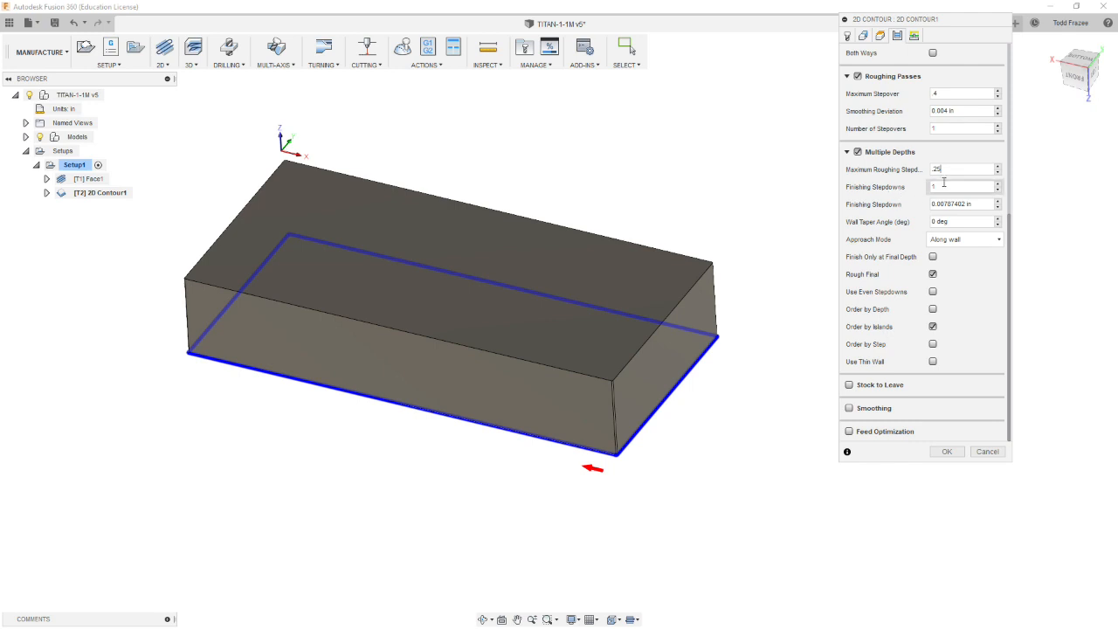
key("Tab")
type("0")
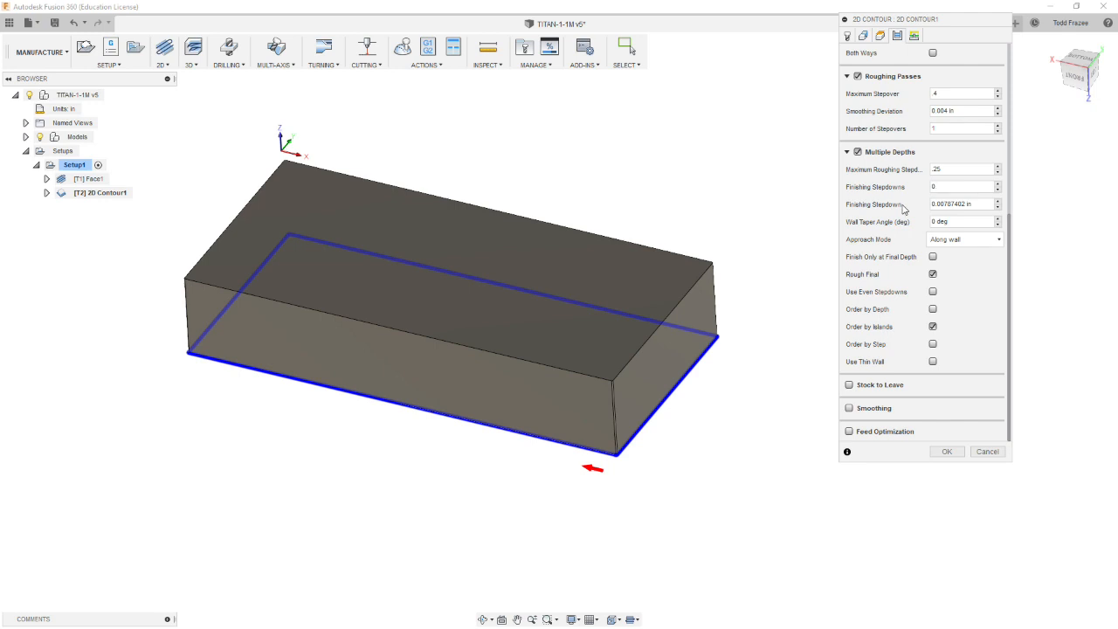
triple_click(983, 203)
type(".01")
Step: Turn on Finish Only at Final Depth, Use Even Stepdowns and Smoothing, and turn off Order by Islands
mouse_move(936, 265)
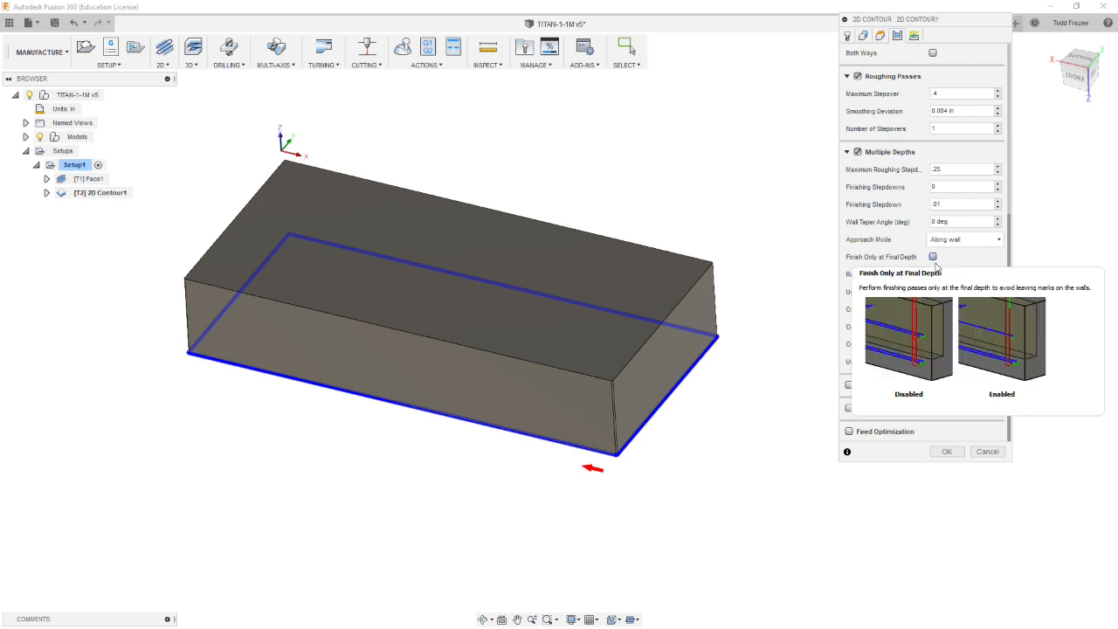
left_click(933, 257)
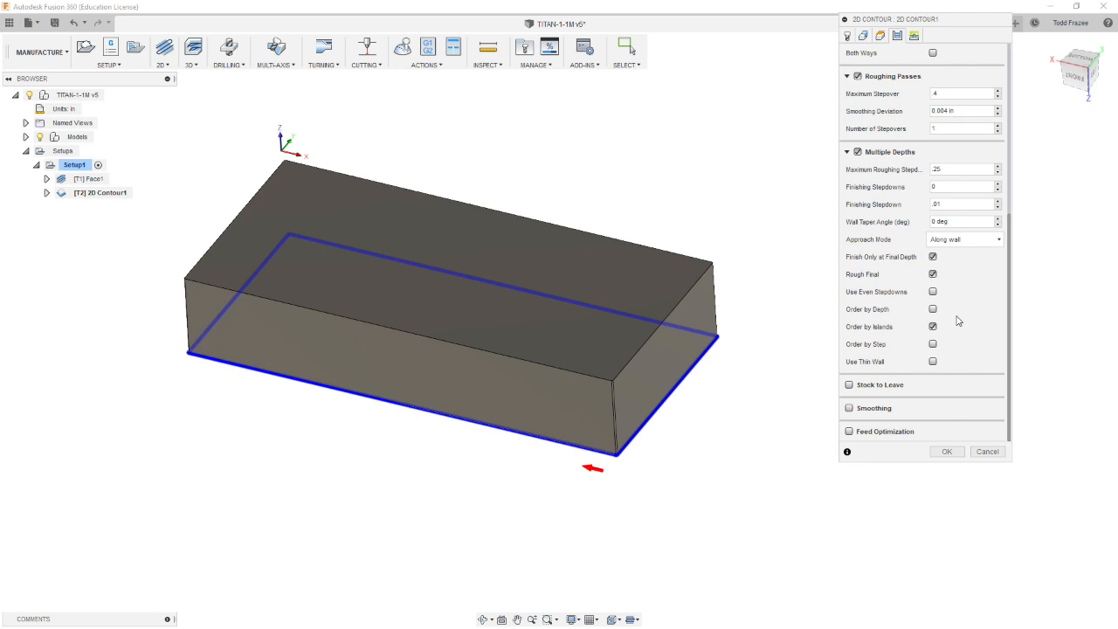
left_click(933, 292)
left_click(932, 326)
left_click(853, 411)
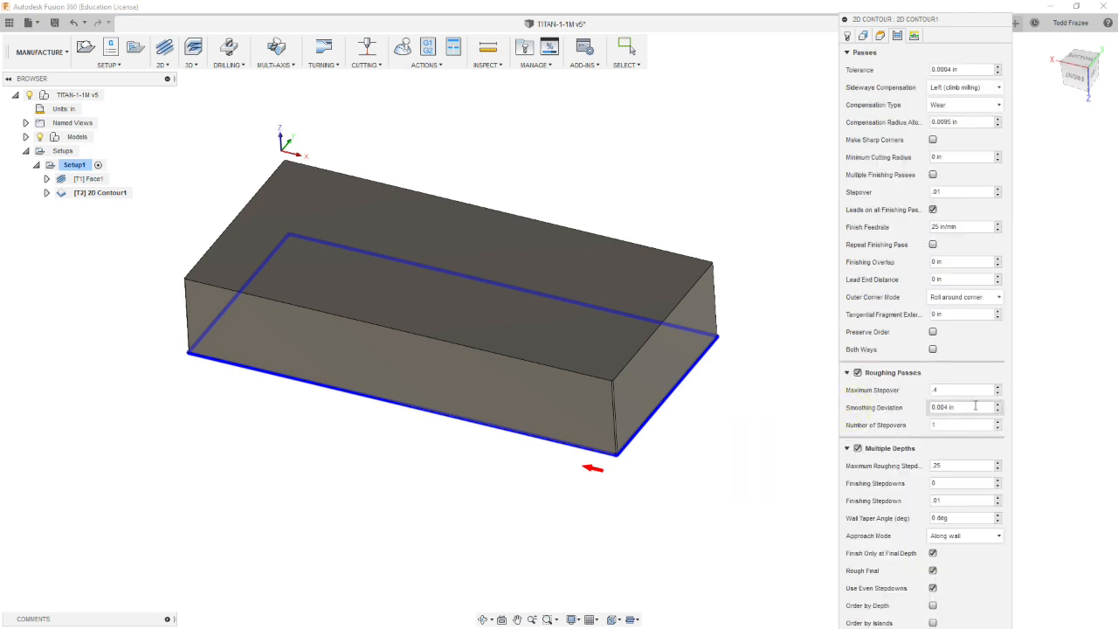
left_click_drag(956, 18, 937, 12)
scroll(947, 149, "down", 7)
scroll(985, 184, "down", 2)
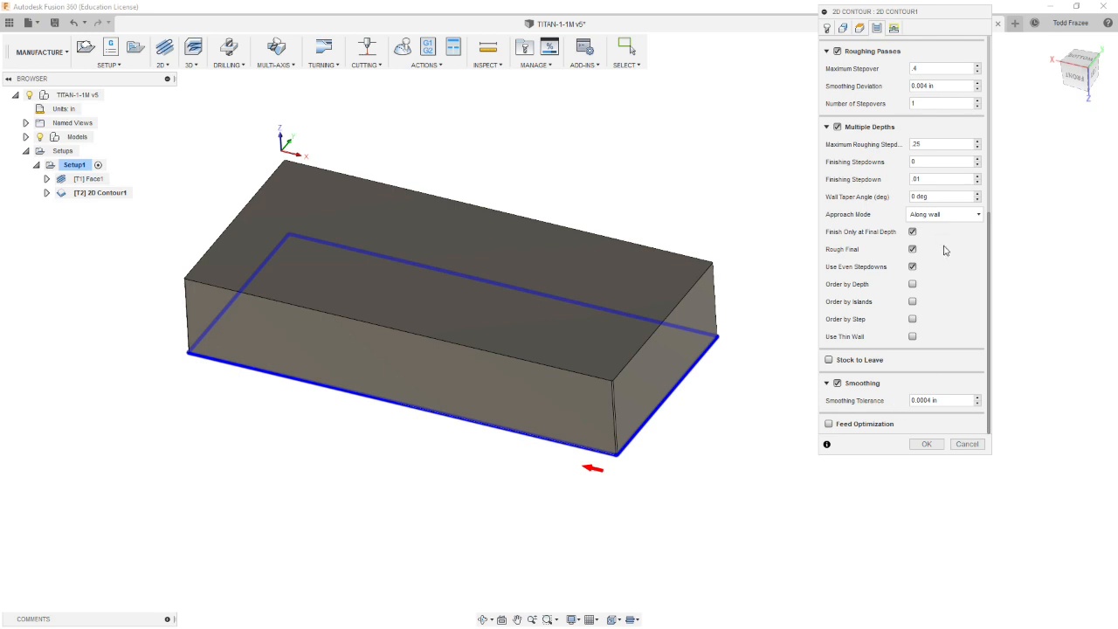
Step: In the 2D Contour's linking settings, set the Vertical Lead-In Radius to 0
left_click(893, 28)
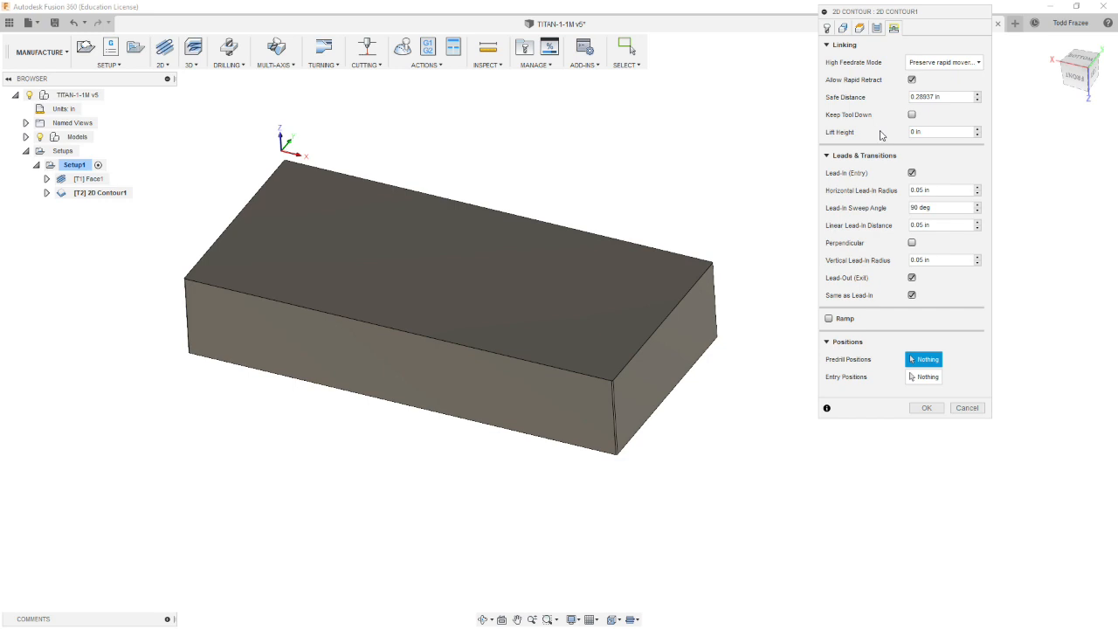
left_click(950, 190)
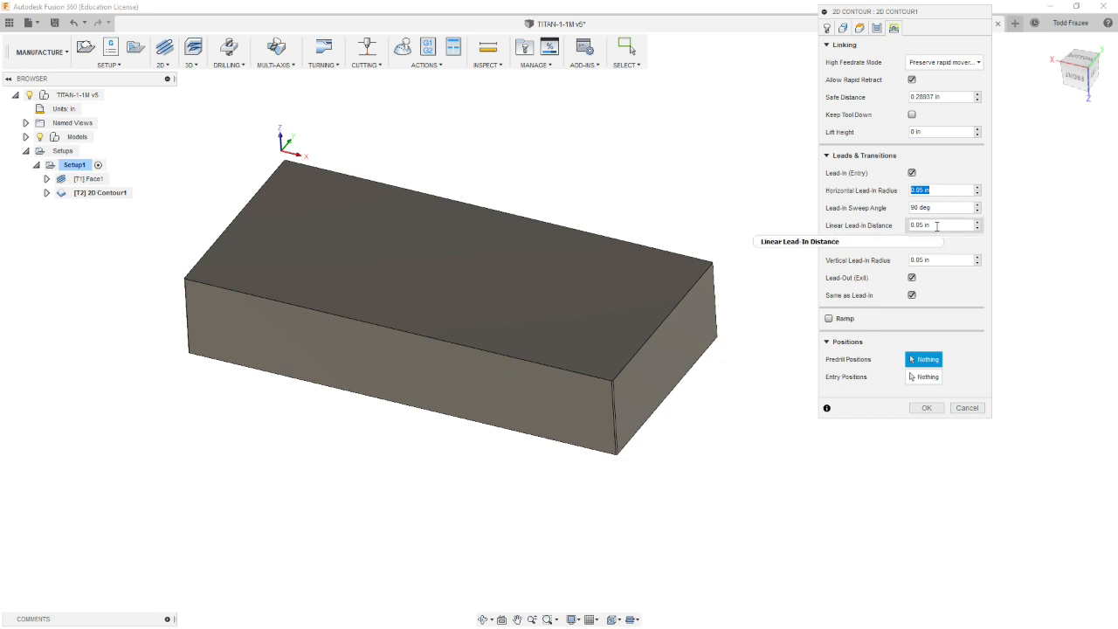
mouse_move(938, 226)
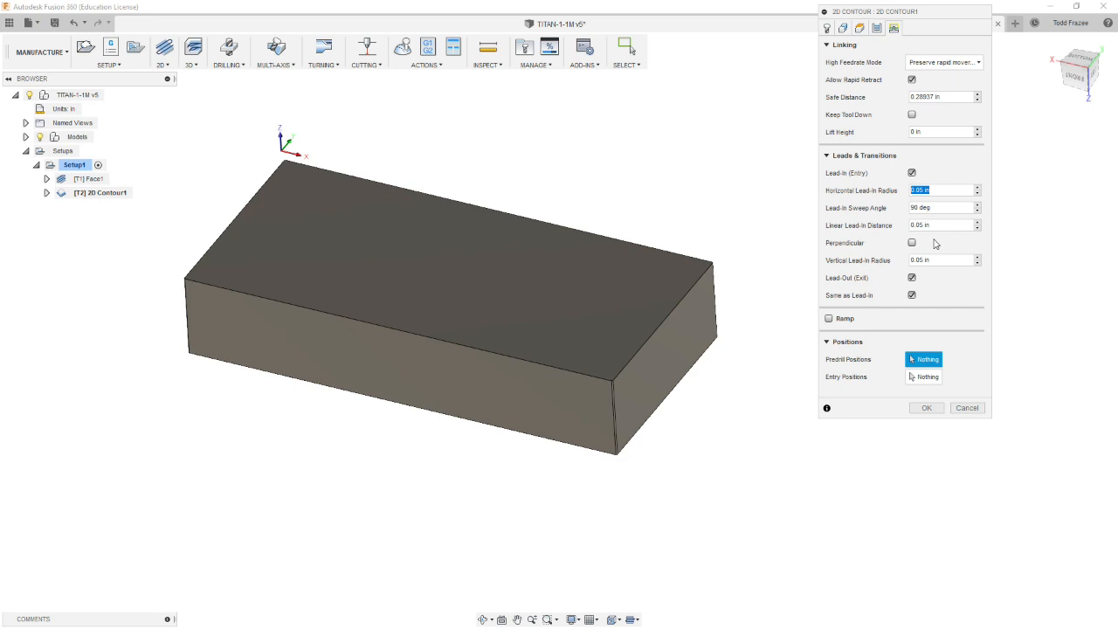
left_click(933, 259)
type("0")
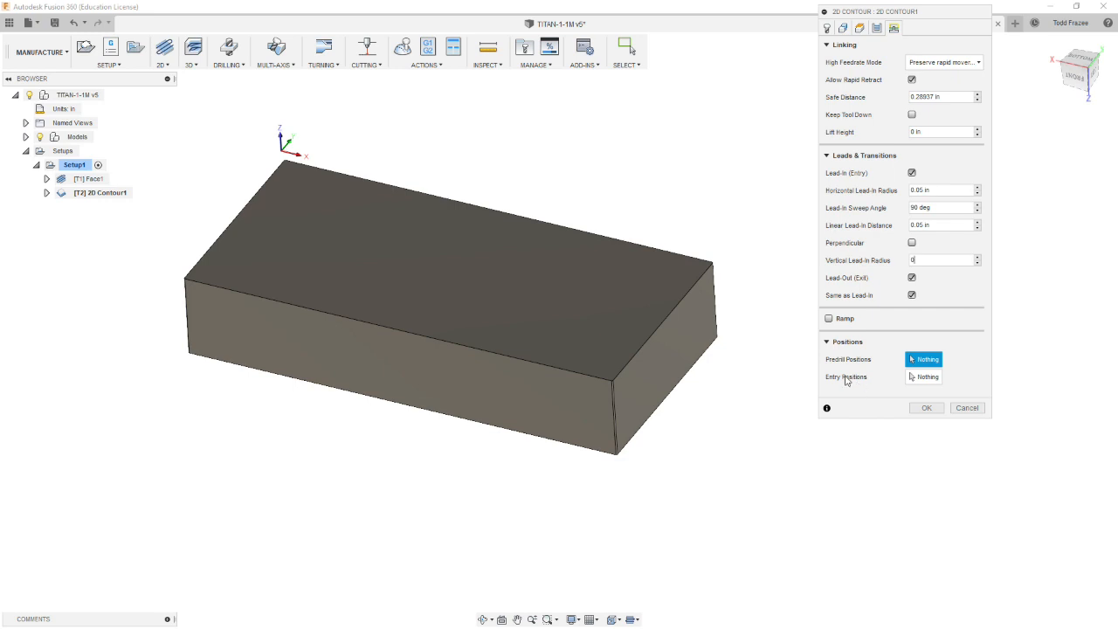
Step: Set the contour's entry position at the lower vertex of the block's nearest corner and generate the 2D Contour toolpath
left_click(926, 377)
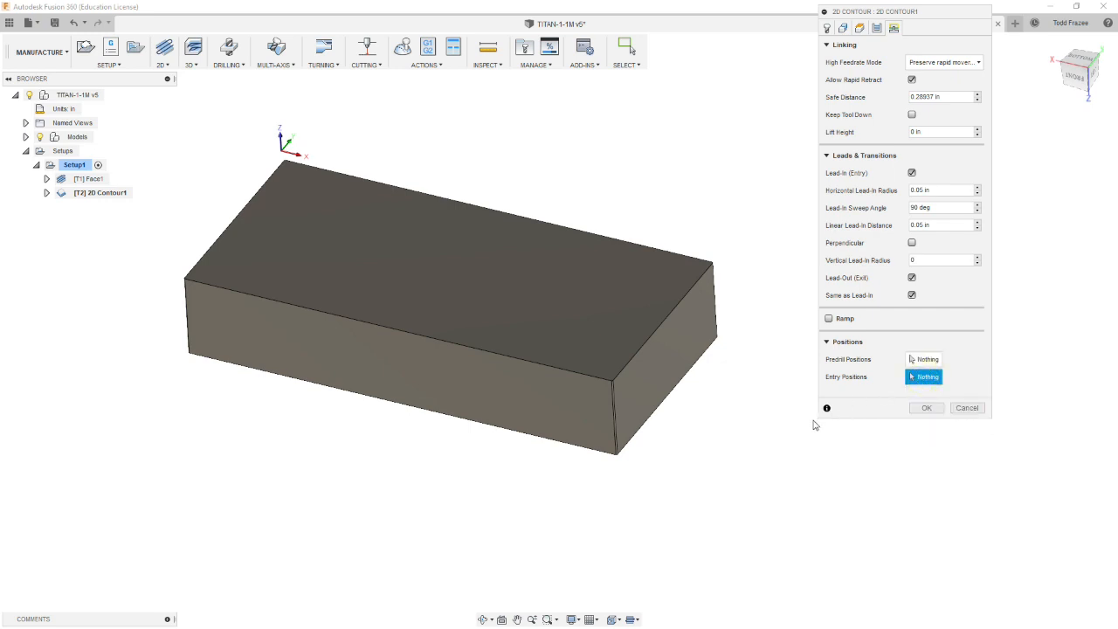
scroll(612, 477, "up", 5)
left_click(621, 452)
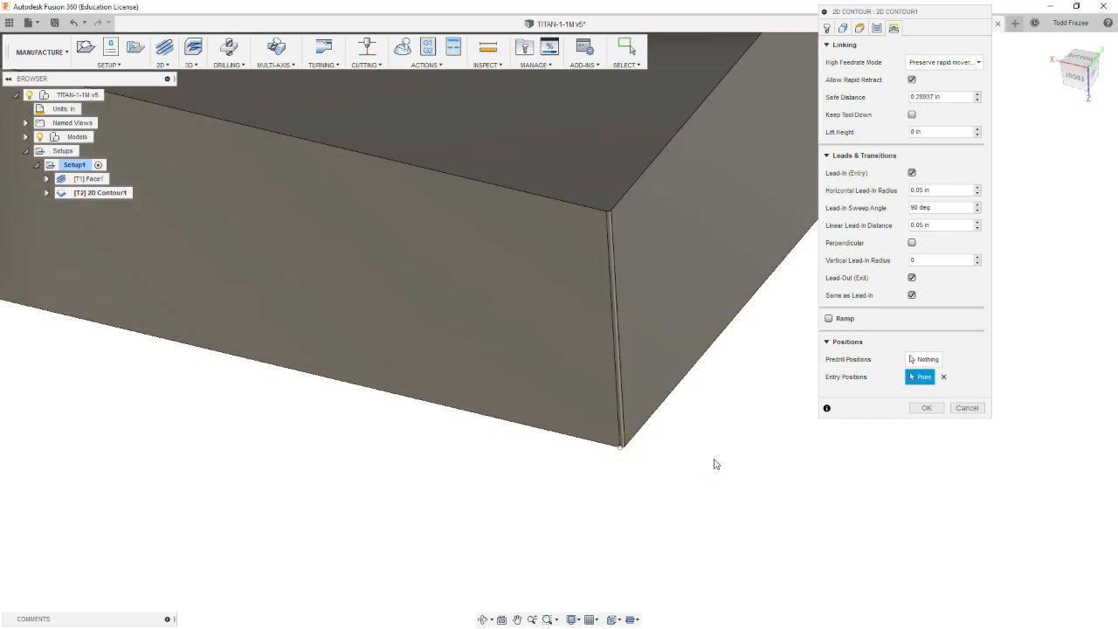
scroll(713, 462, "down", 6)
scroll(778, 416, "up", 1)
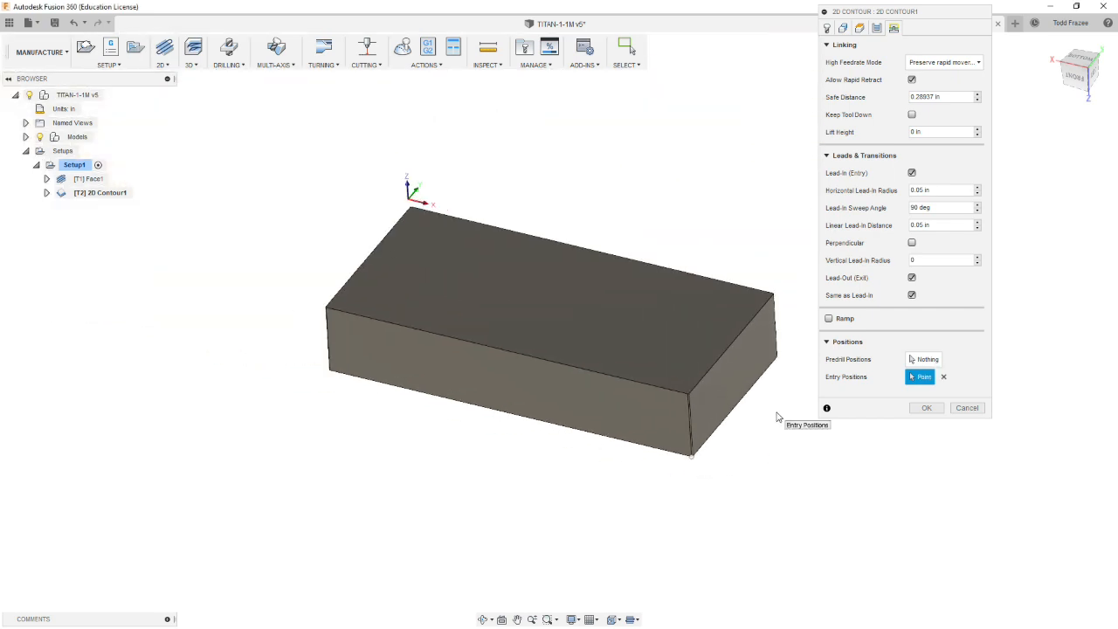
left_click(930, 408)
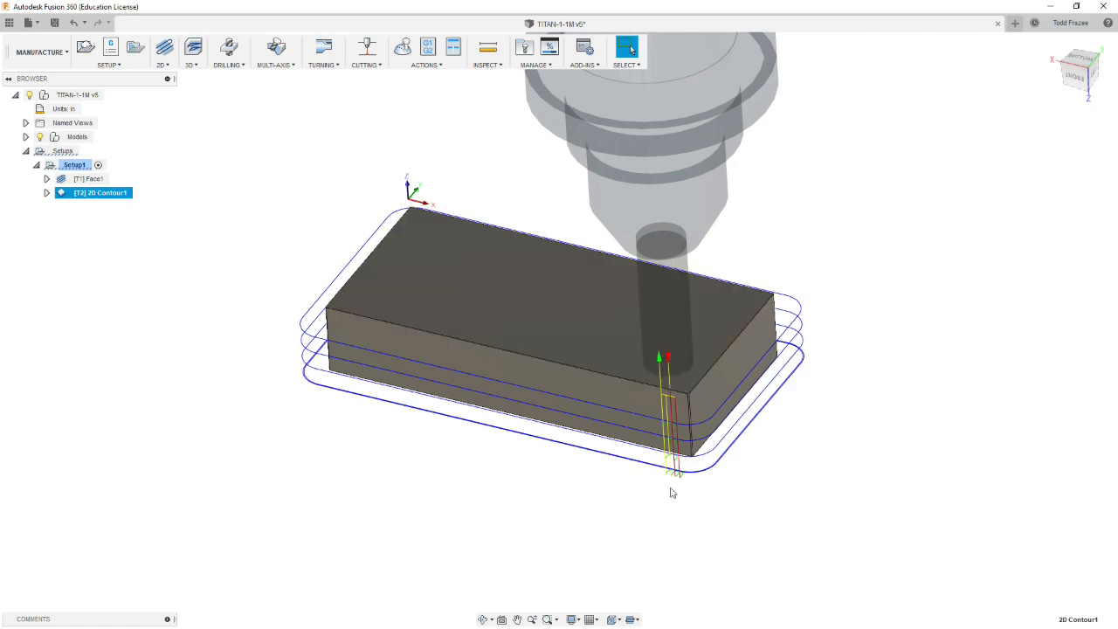
Step: Examine the generated contour toolpath, including its lead-in and lead-out moves at the corner and its depth passes around the block
scroll(671, 493, "up", 5)
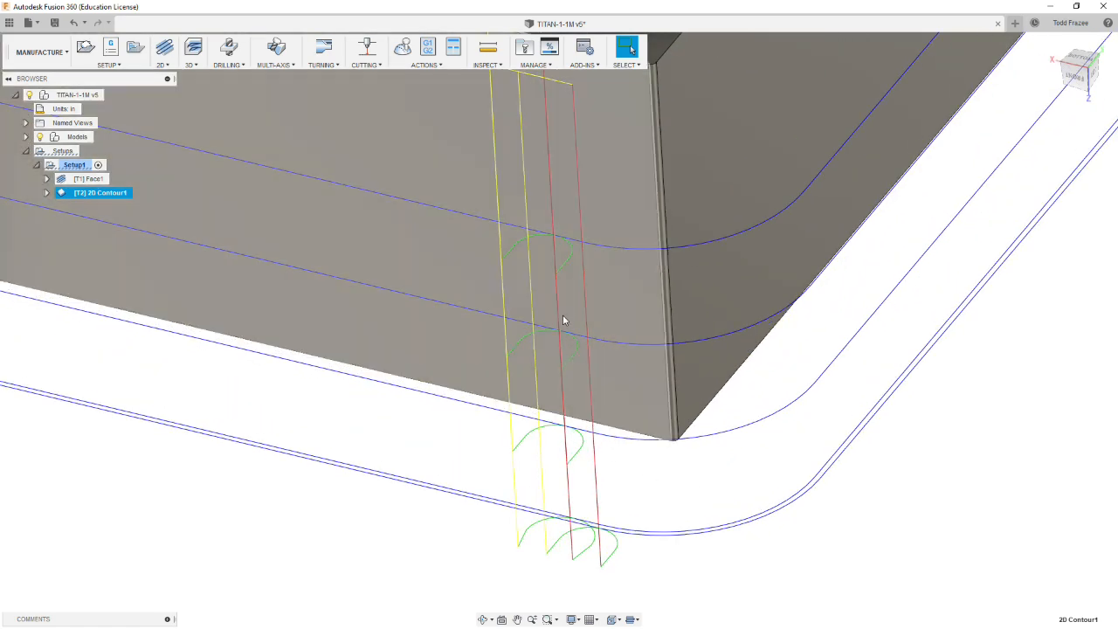
scroll(563, 306, "down", 6)
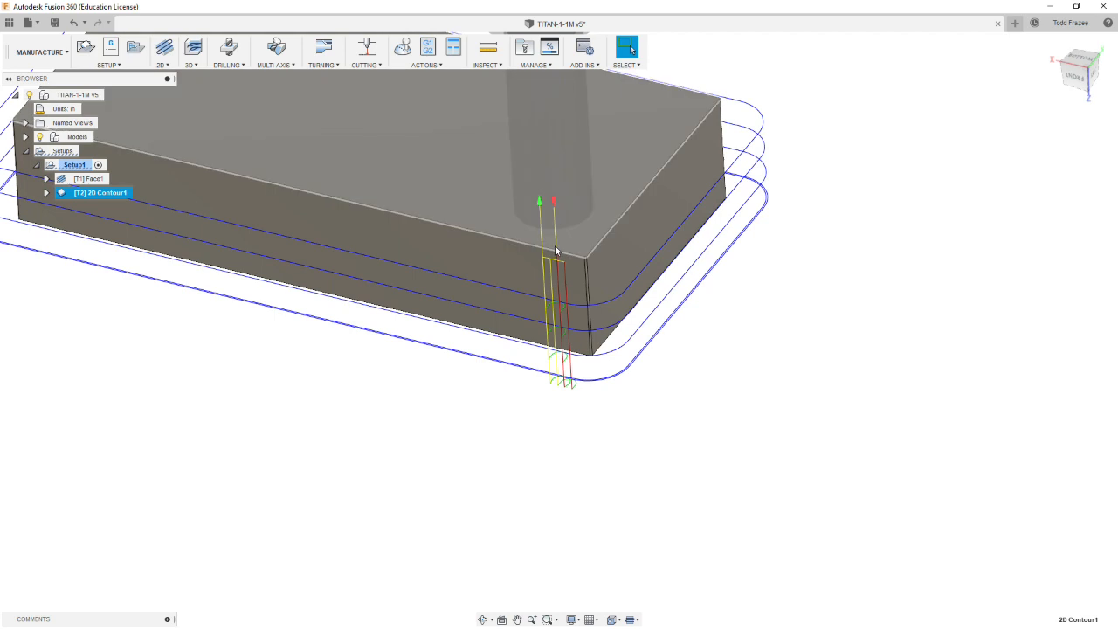
scroll(636, 263, "down", 3)
middle_click_drag(636, 303, 603, 276, "shift")
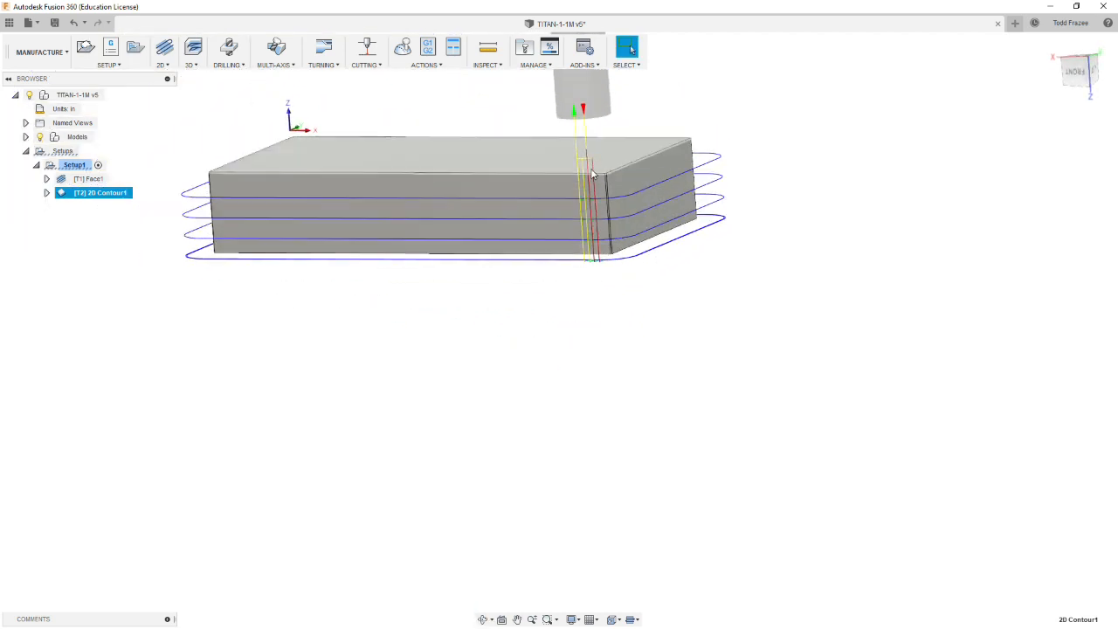
middle_click_drag(596, 205, 577, 294, "shift")
scroll(572, 293, "up", 6)
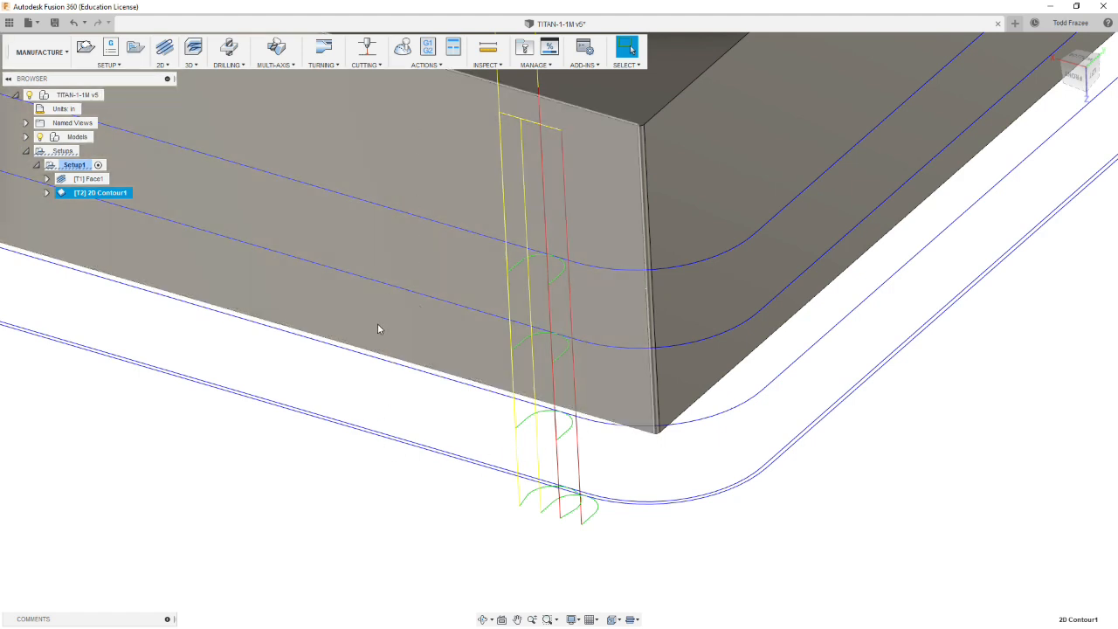
scroll(377, 328, "down", 10)
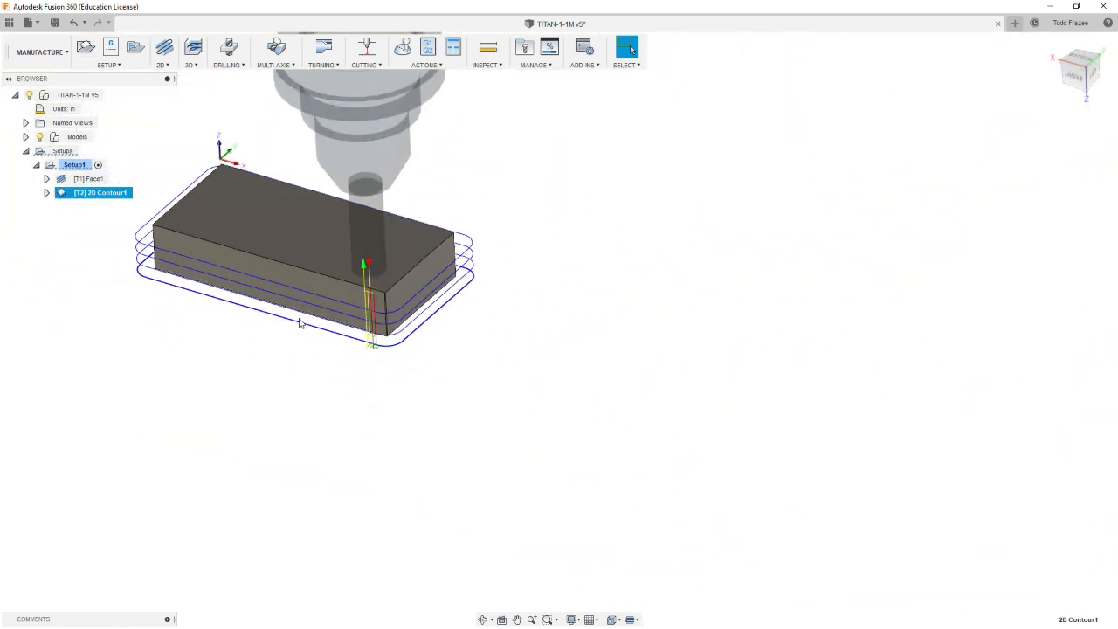
scroll(299, 323, "down", 4)
scroll(185, 219, "down", 2)
scroll(163, 226, "up", 4)
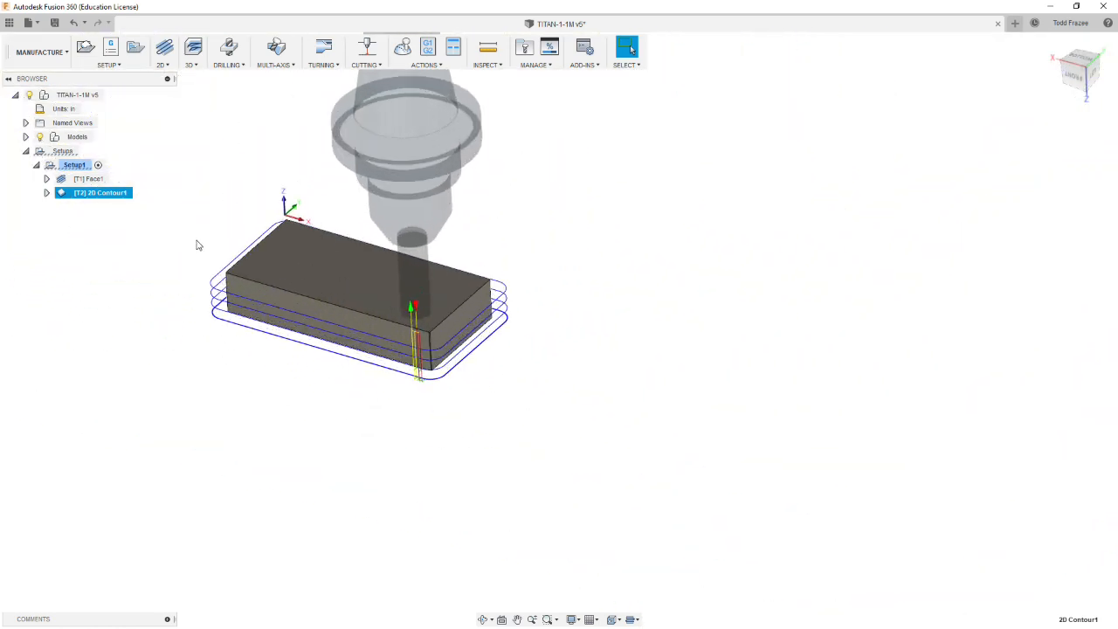
scroll(204, 270, "up", 2)
scroll(275, 250, "up", 2)
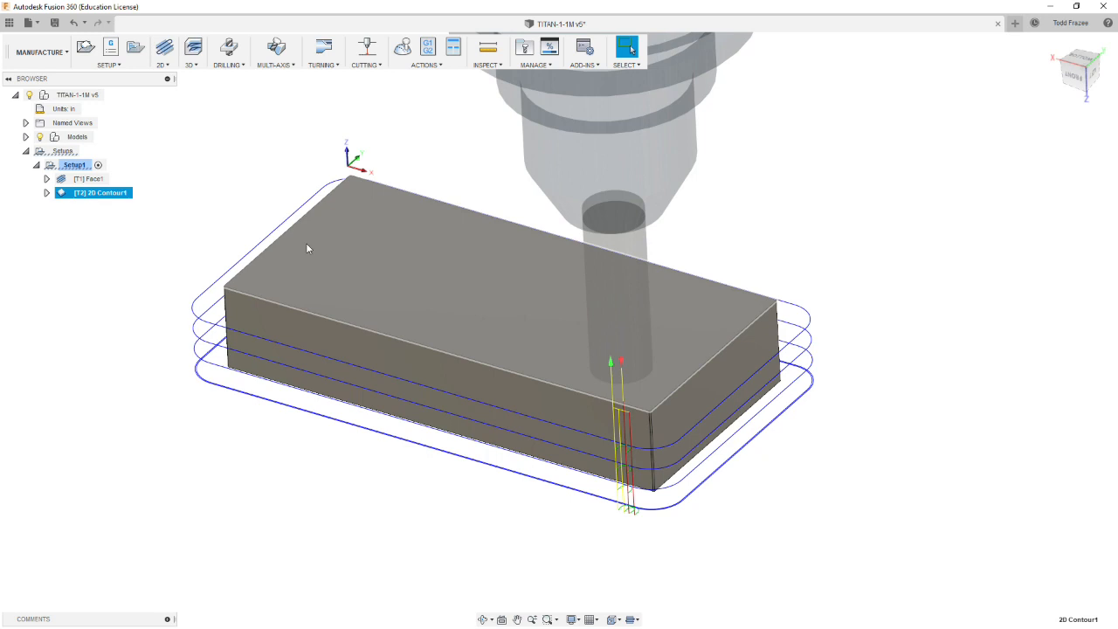
Step: Simulate both operations of Setup1, the Face and the 2D Contour, with the stock shown
left_click(77, 165)
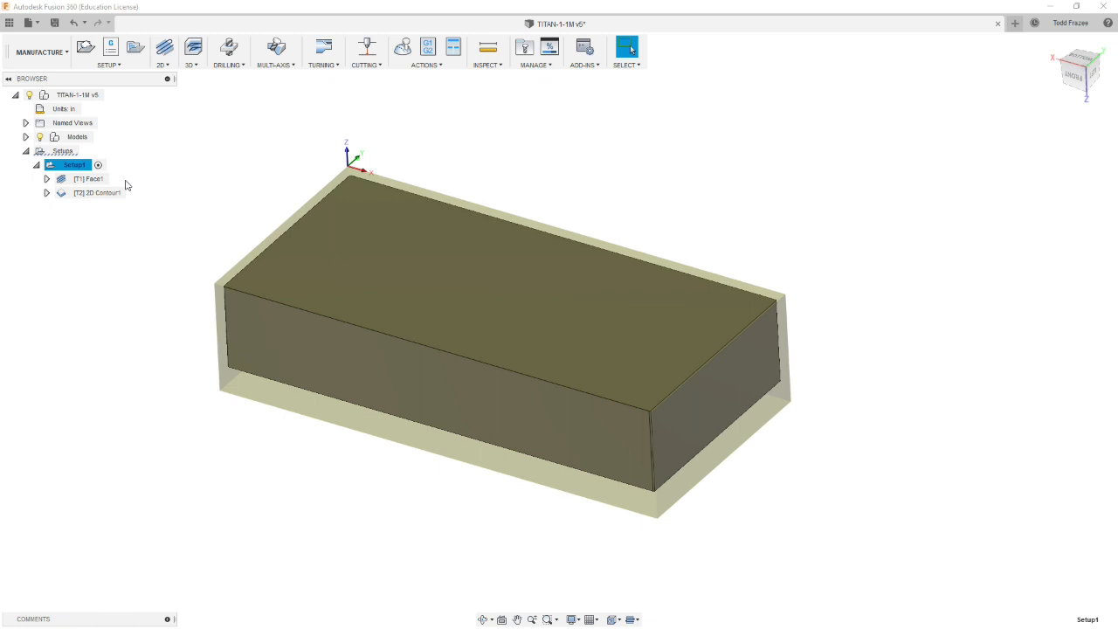
left_click(76, 166)
left_click(80, 179)
left_click(99, 192)
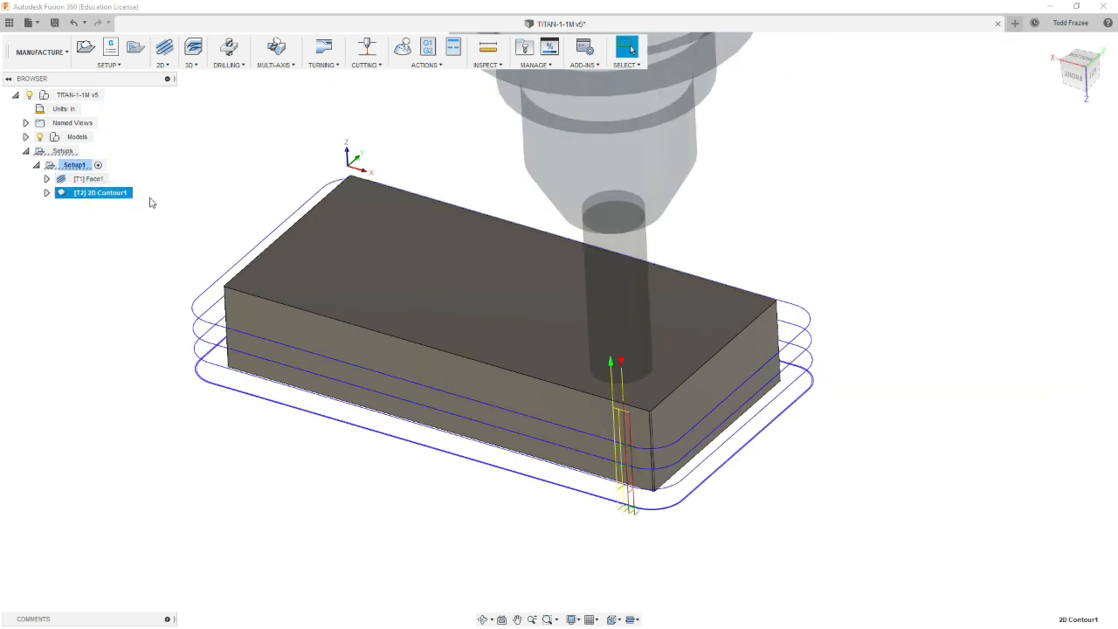
left_click(86, 166)
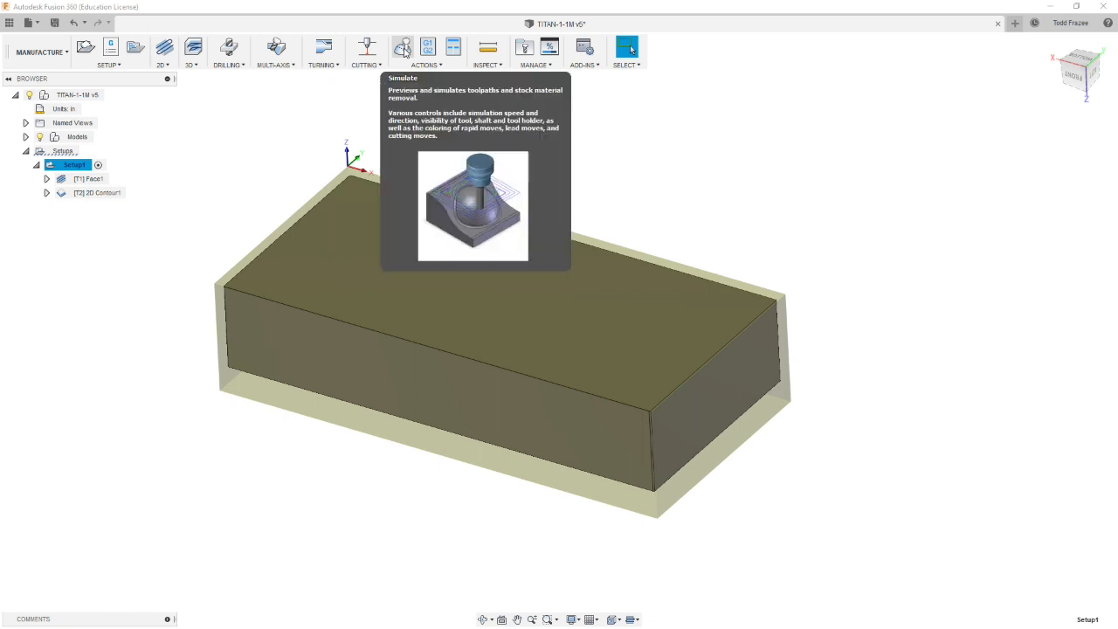
left_click(403, 50)
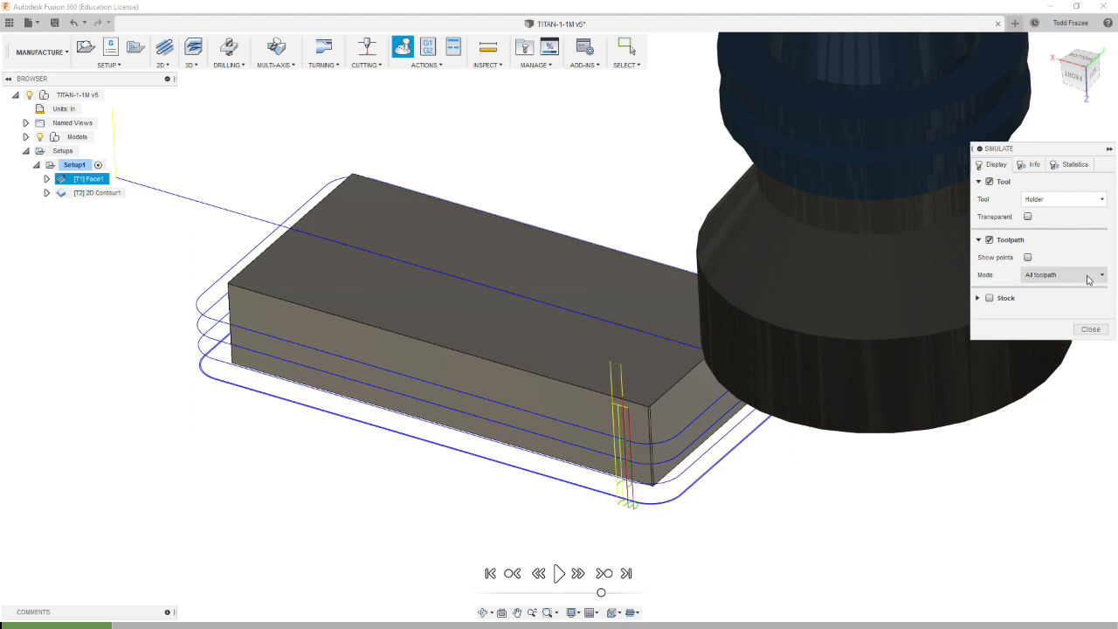
left_click(990, 298)
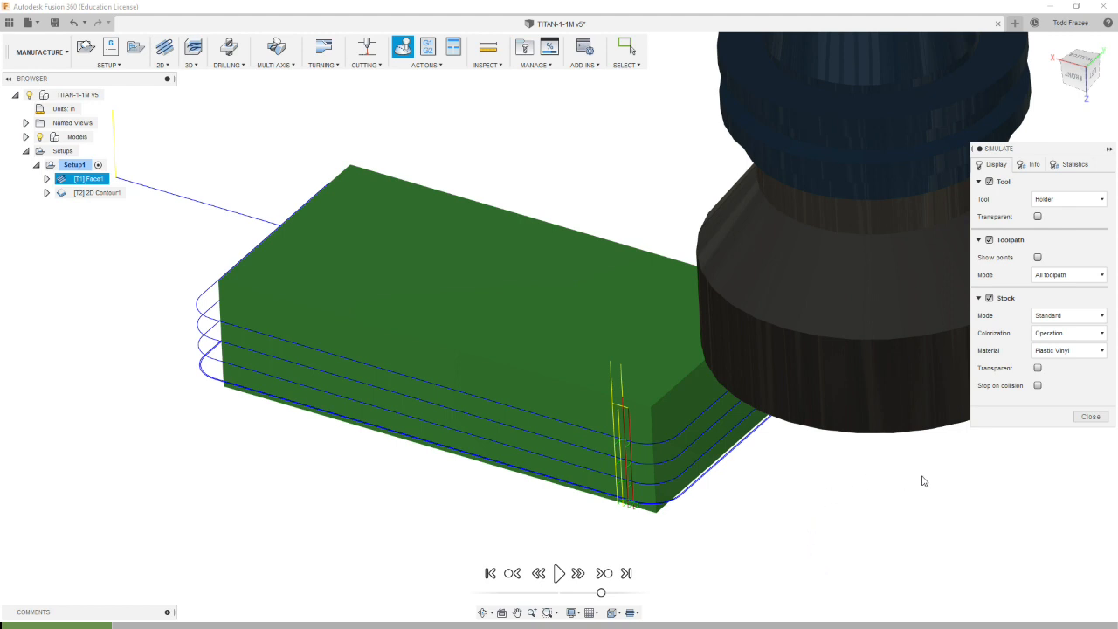
left_click(558, 573)
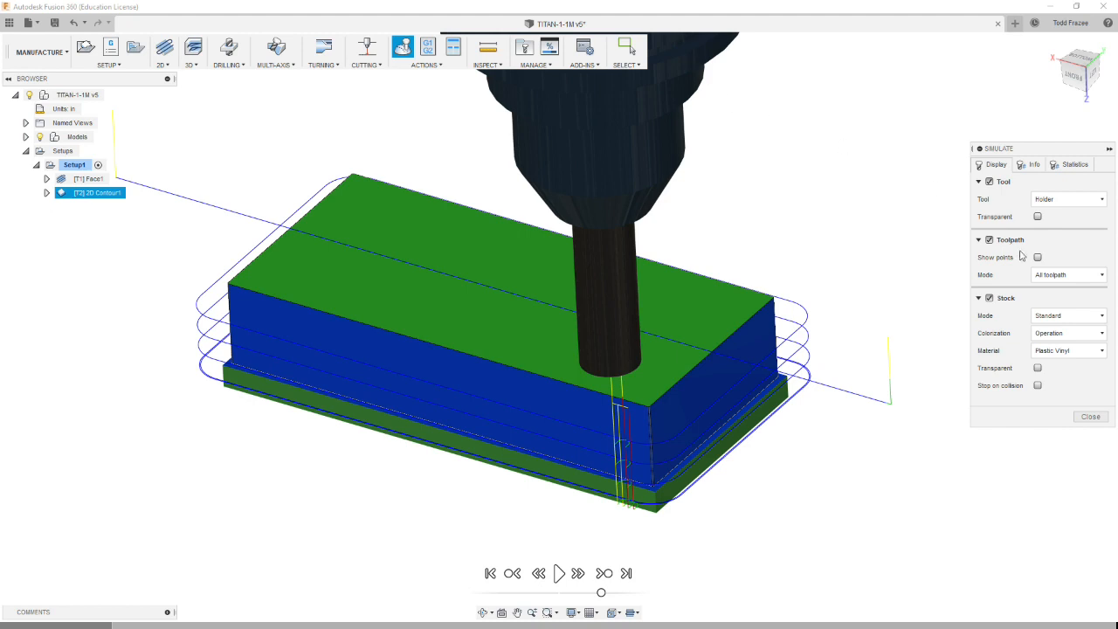
Step: Review the simulation's position, operation and verification info and its machining statistics, and close the simulation
left_click(1029, 168)
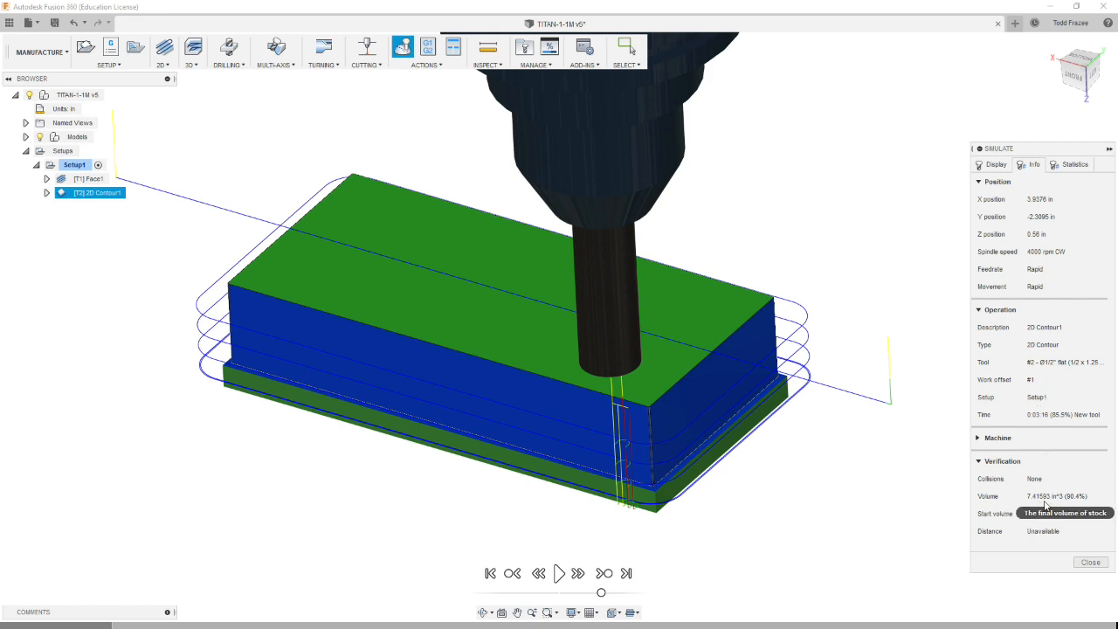
left_click(1069, 165)
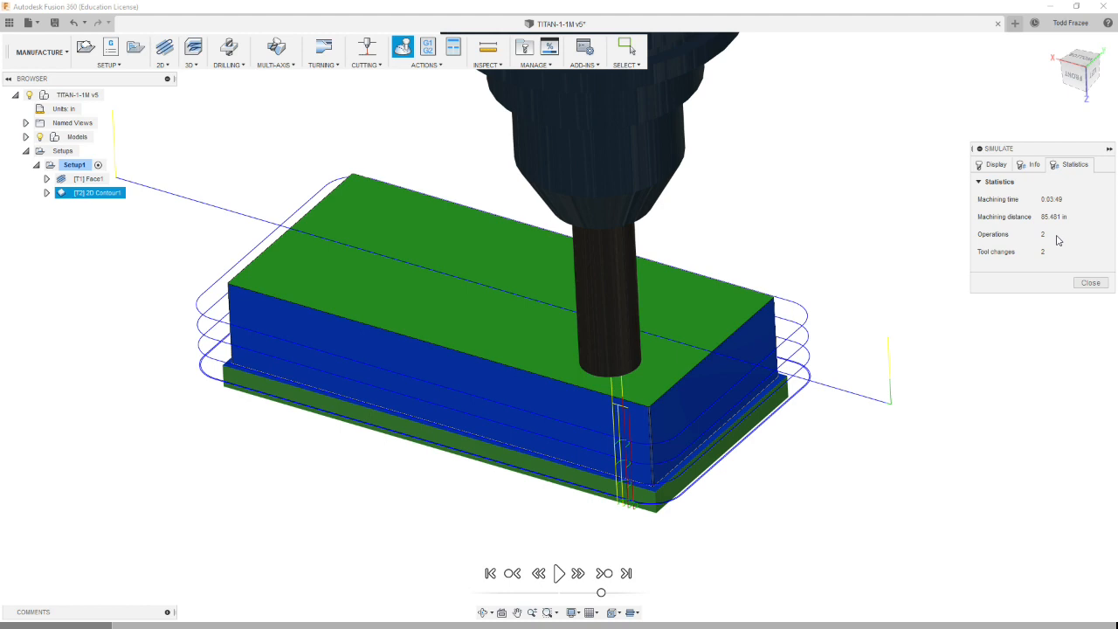
left_click(1091, 284)
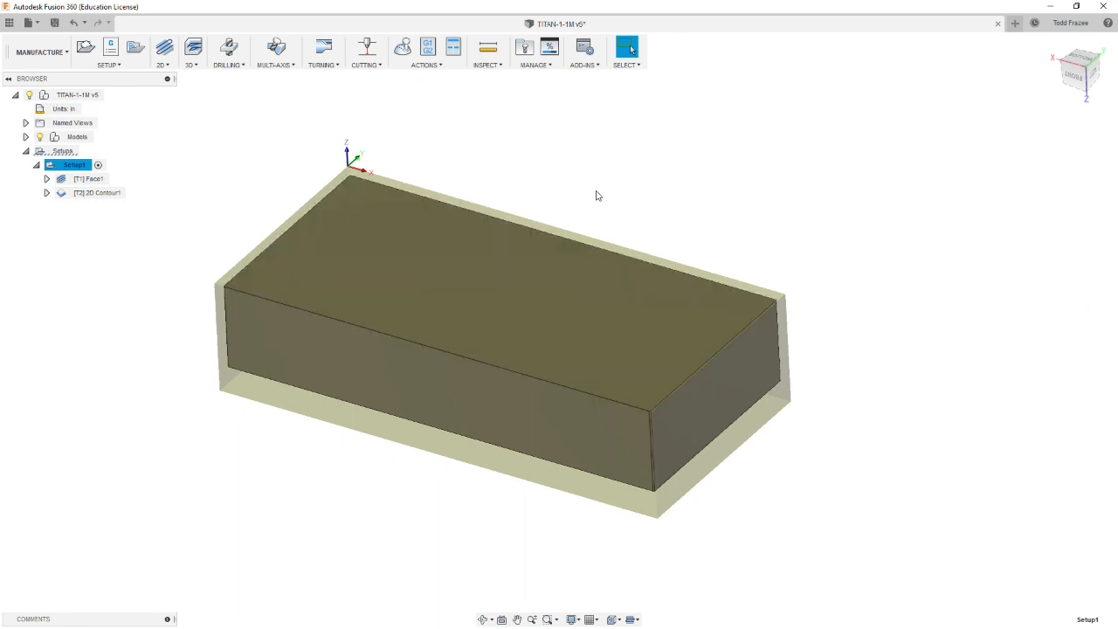
Step: Create a second milling setup for the block
left_click(122, 291)
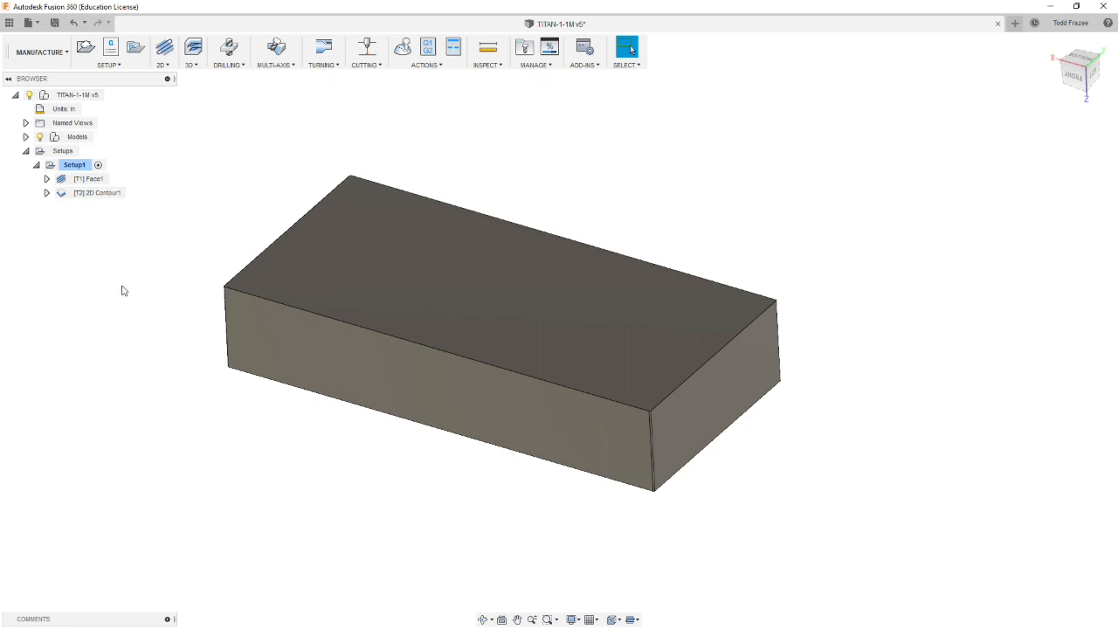
left_click(54, 170)
left_click(119, 66)
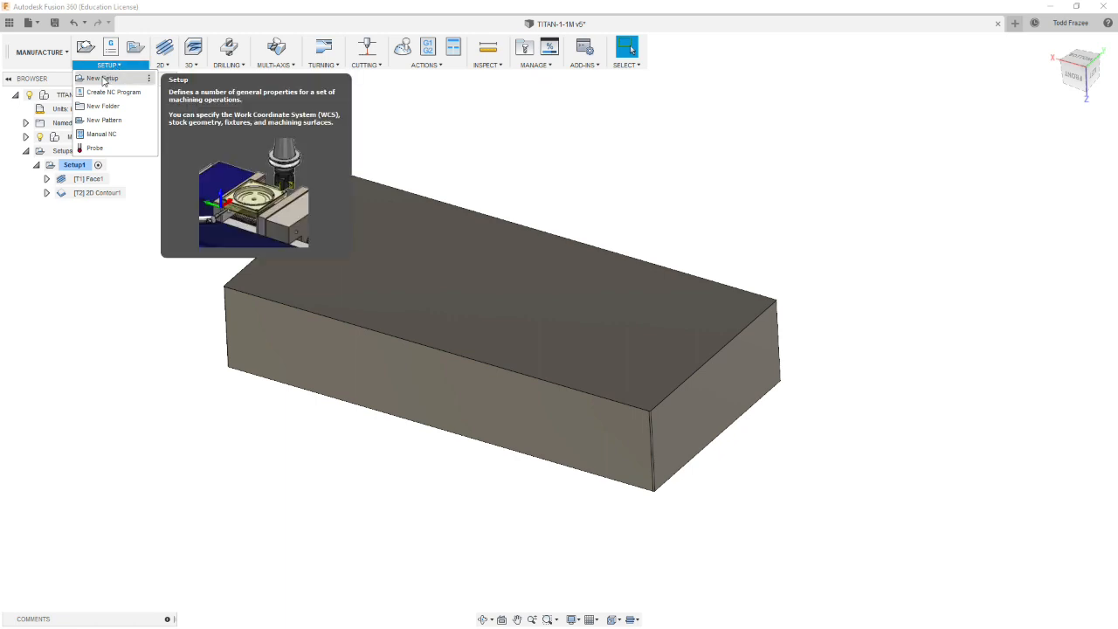
left_click(103, 80)
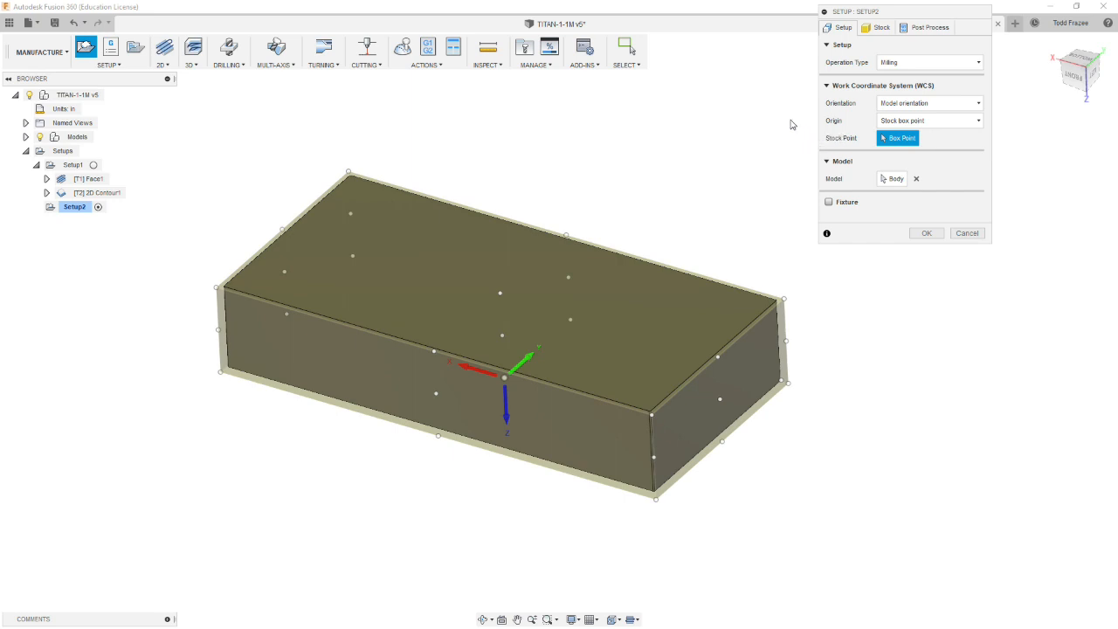
Step: Define the second setup's stock with a 0.04 in side offset and a 0.21 in top offset
left_click(880, 27)
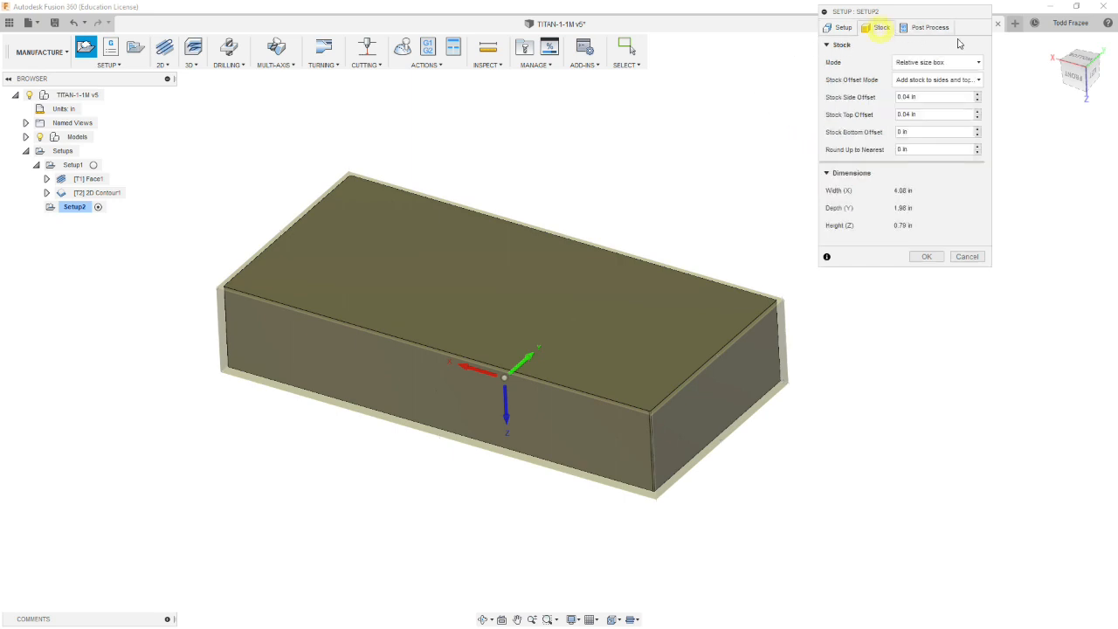
left_click_drag(911, 97, 868, 98)
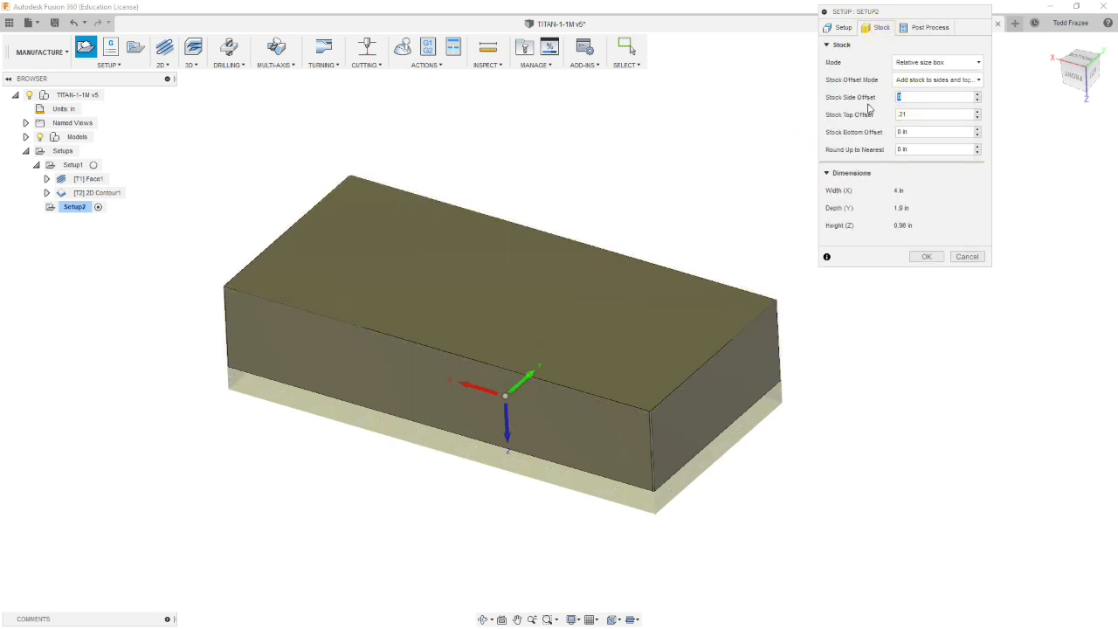
type(".04")
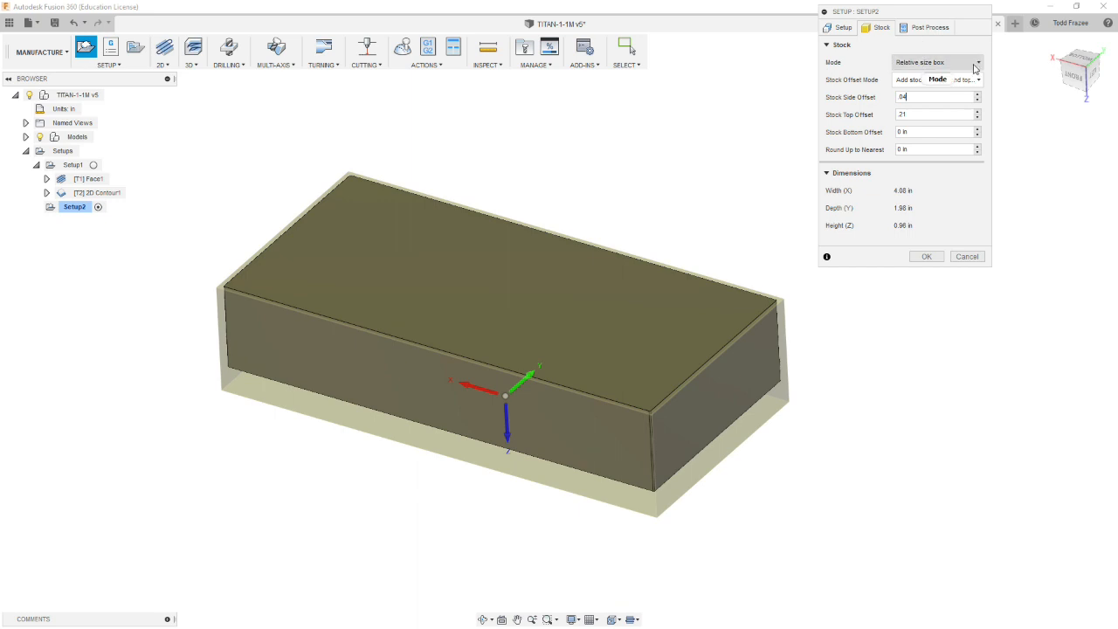
mouse_move(942, 44)
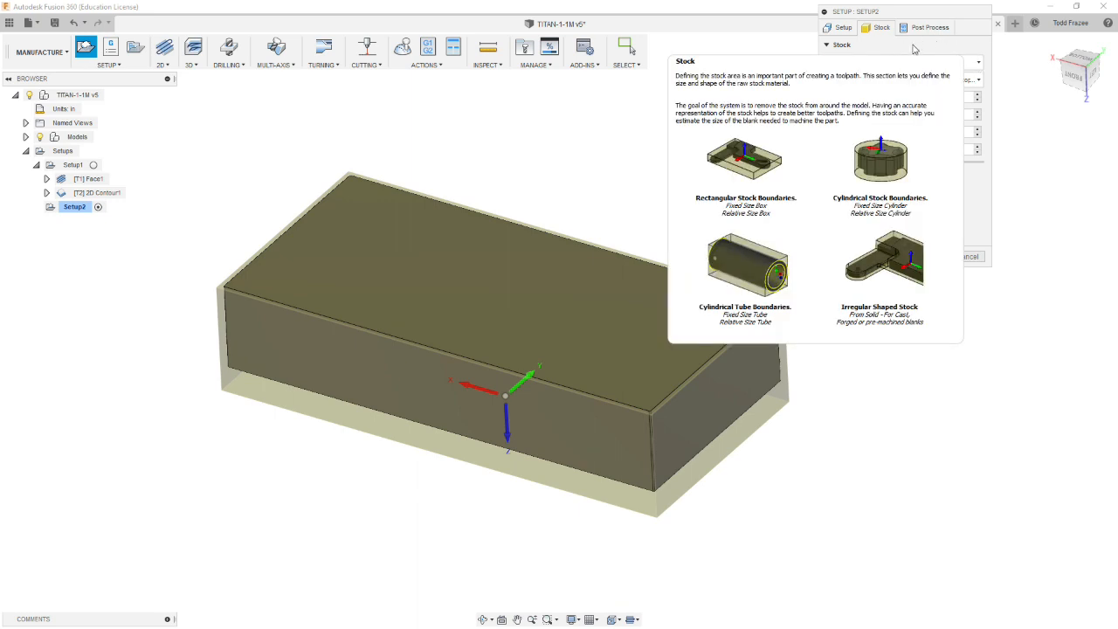
Step: Set Setup2's origin to a model box point and orient it with Z on the block's large face and X flipped along its long edge
left_click(839, 28)
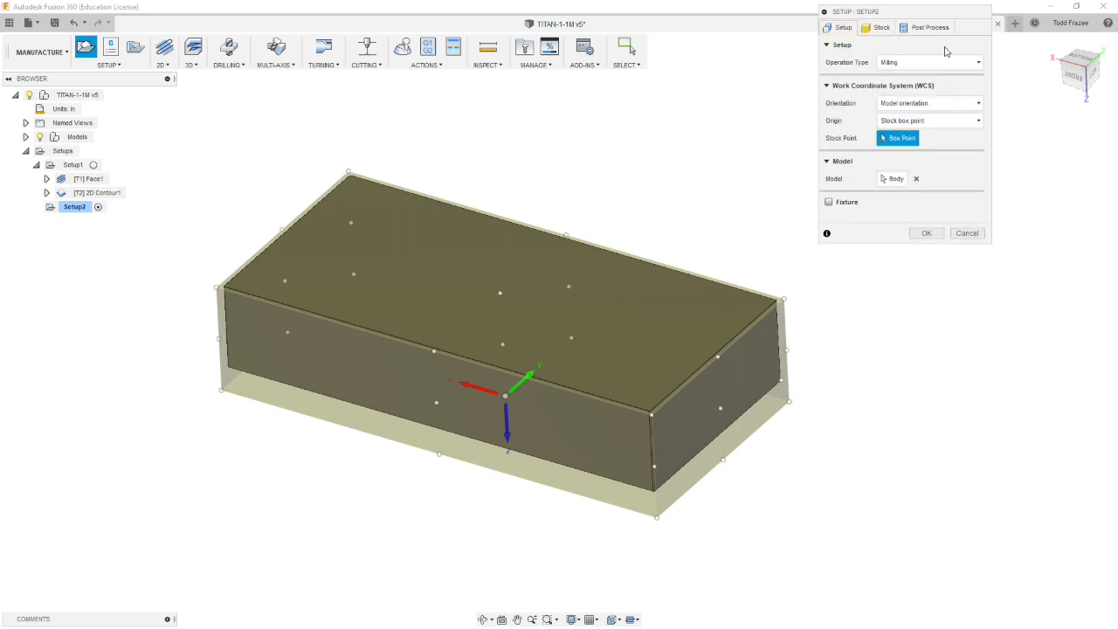
left_click(928, 121)
left_click(918, 175)
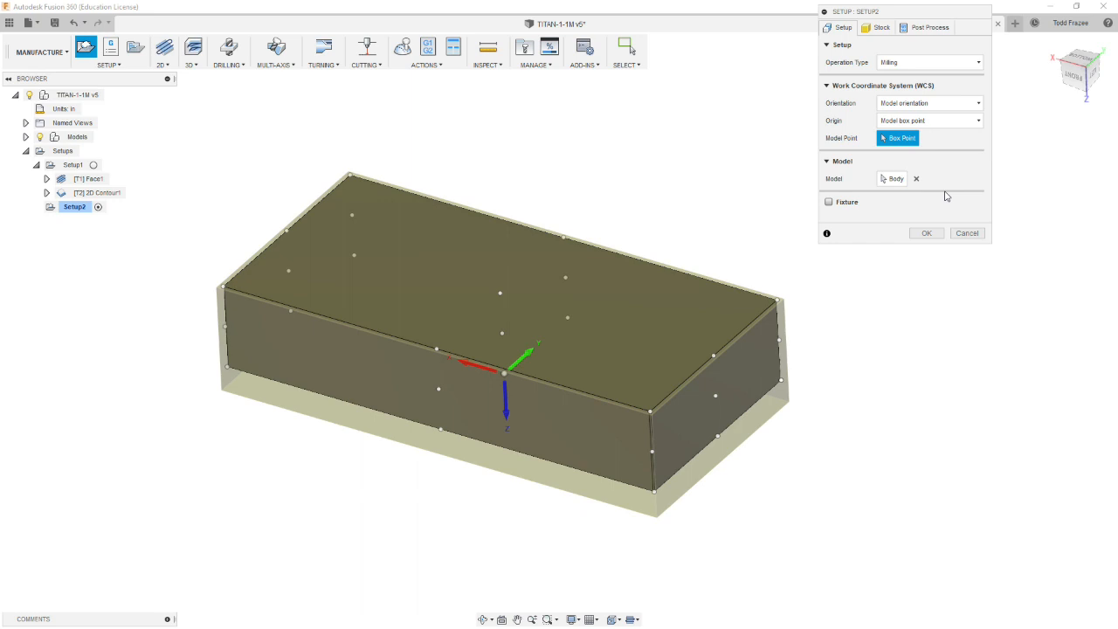
left_click(930, 103)
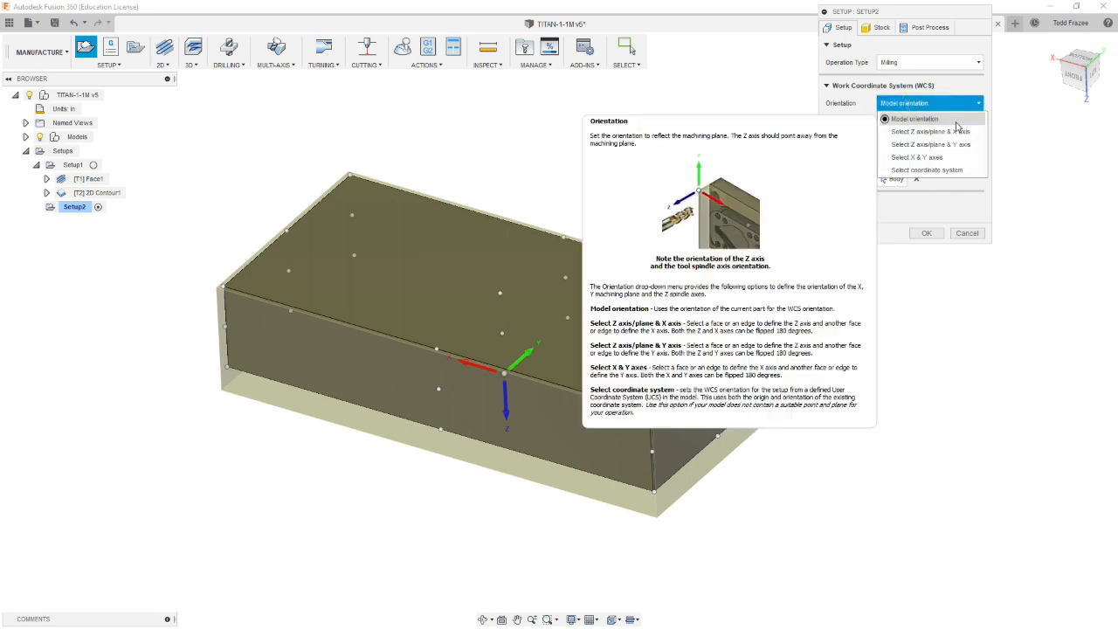
left_click(927, 131)
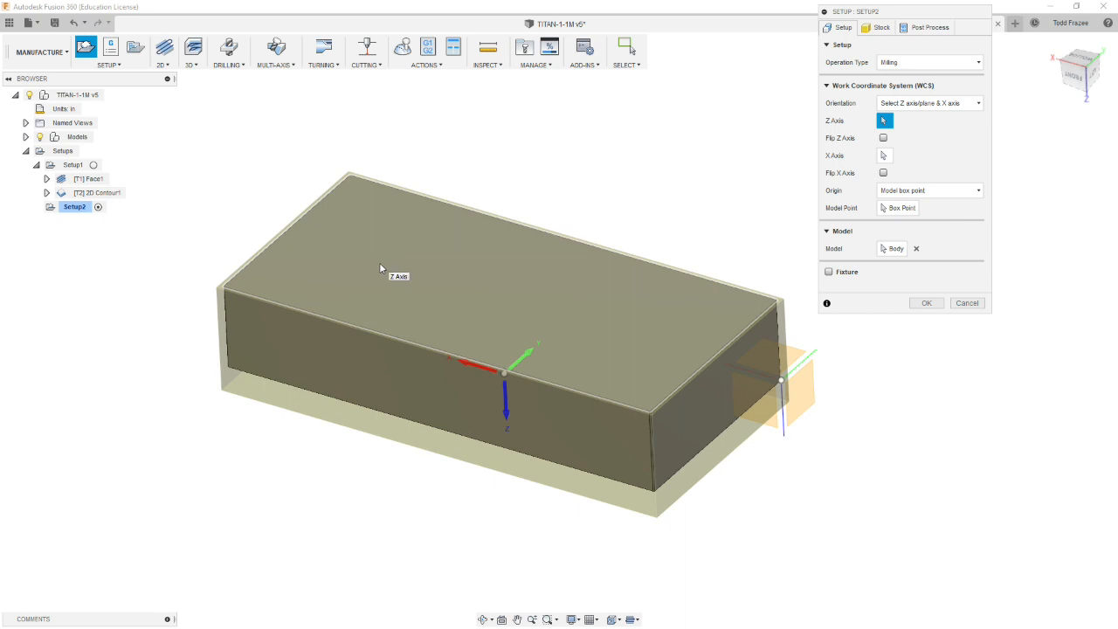
left_click(380, 265)
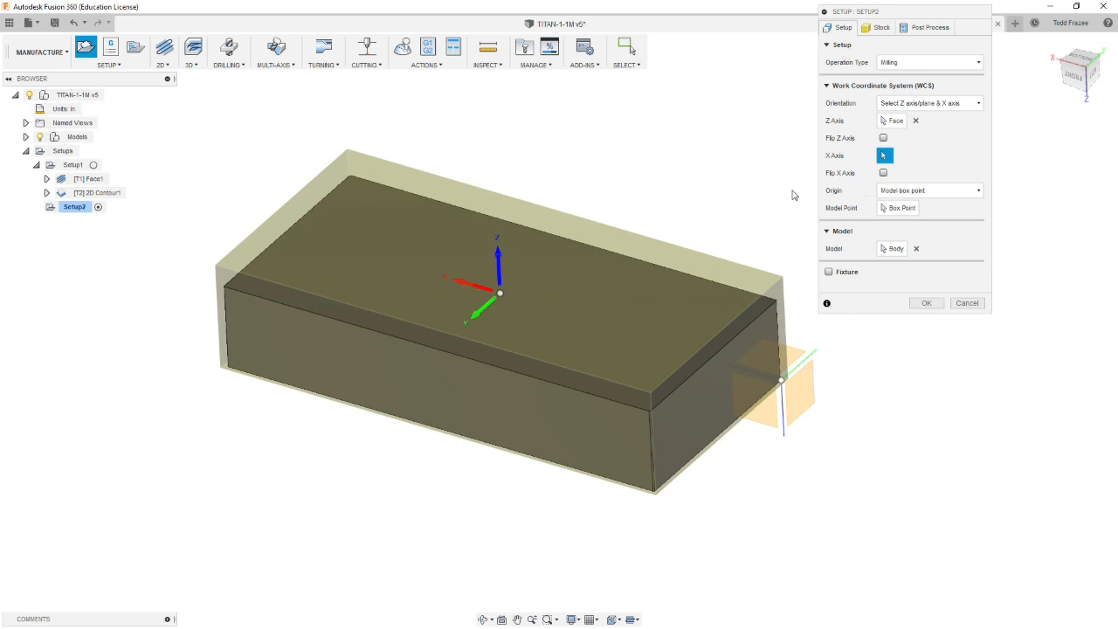
left_click(644, 261)
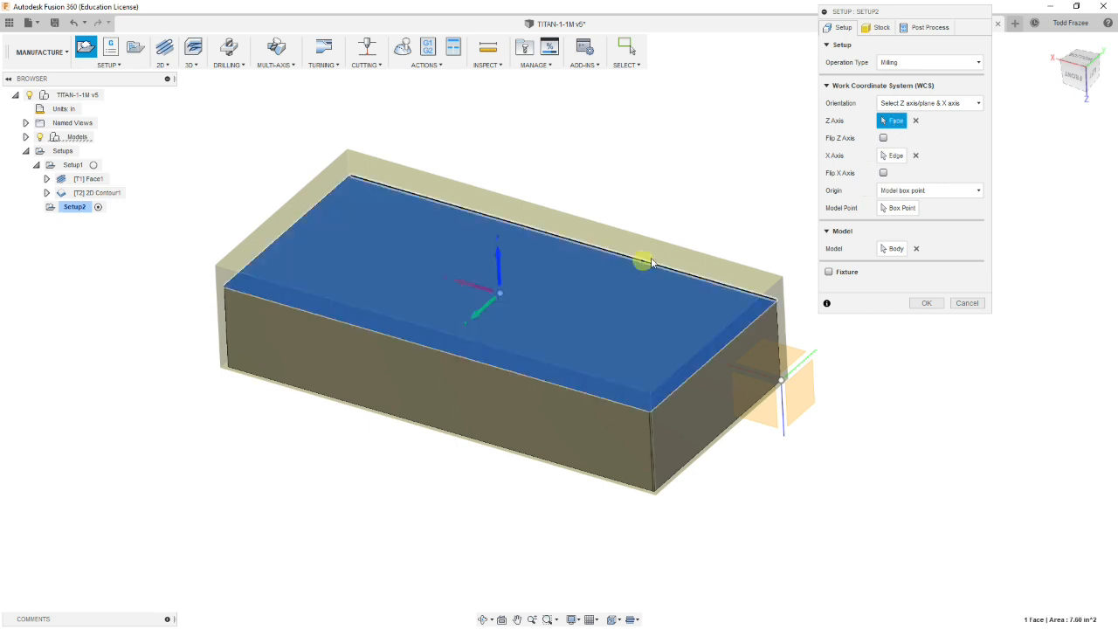
left_click(884, 173)
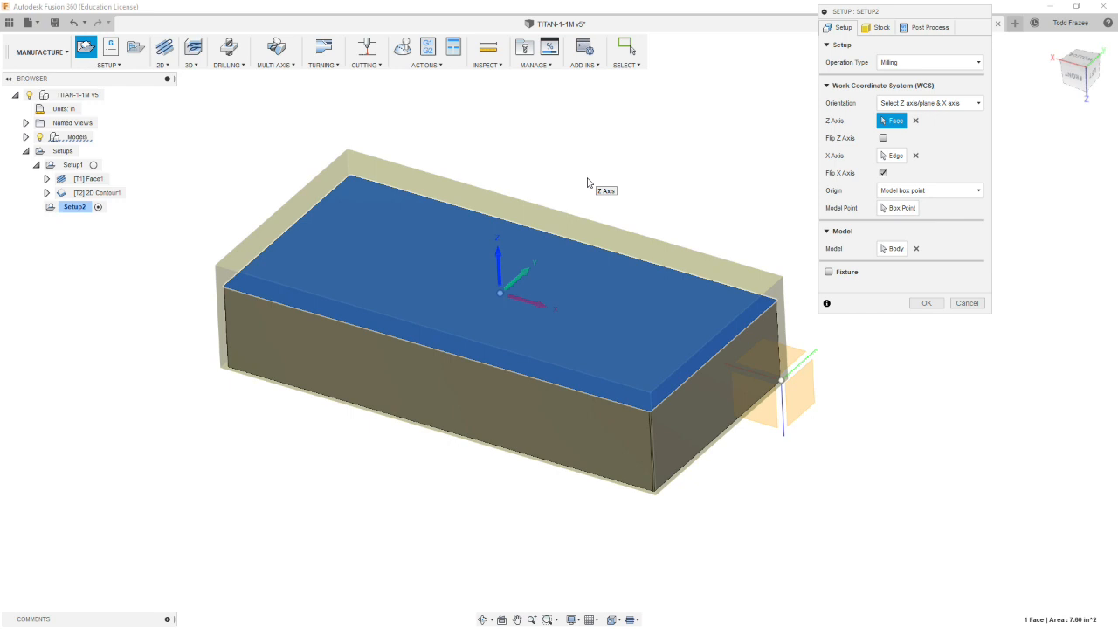
Step: Place Setup2's origin on the model's upper corner where the long back edge meets the short edge, and inspect the axes
left_click(893, 208)
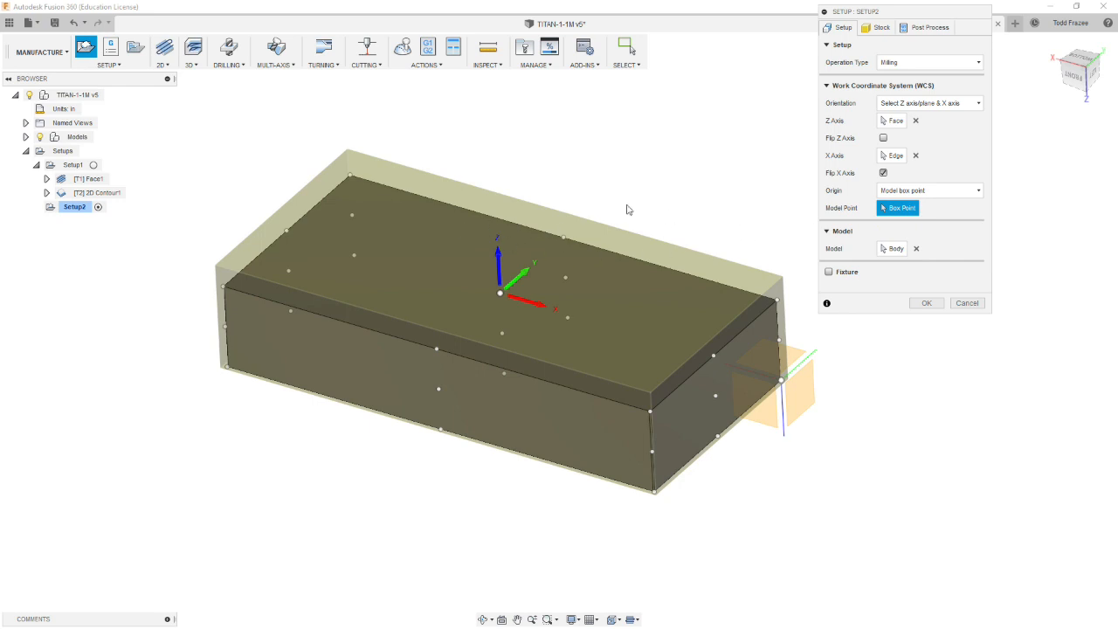
left_click(350, 178)
middle_click_drag(354, 179, 381, 220, "shift")
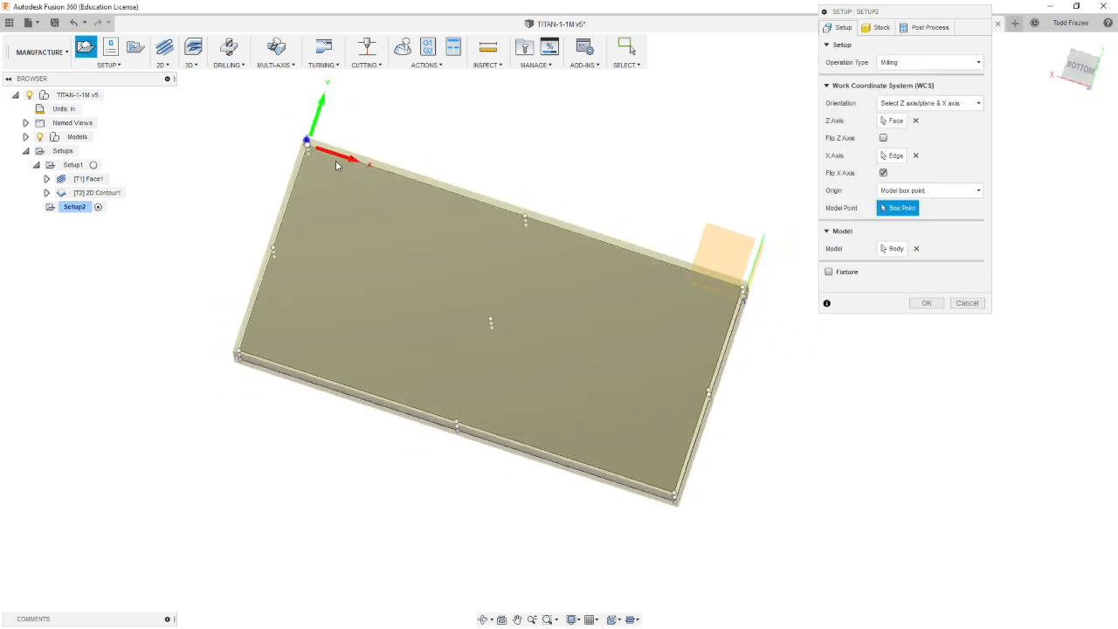
scroll(323, 157, "up", 5)
middle_click_drag(304, 212, 287, 170, "shift")
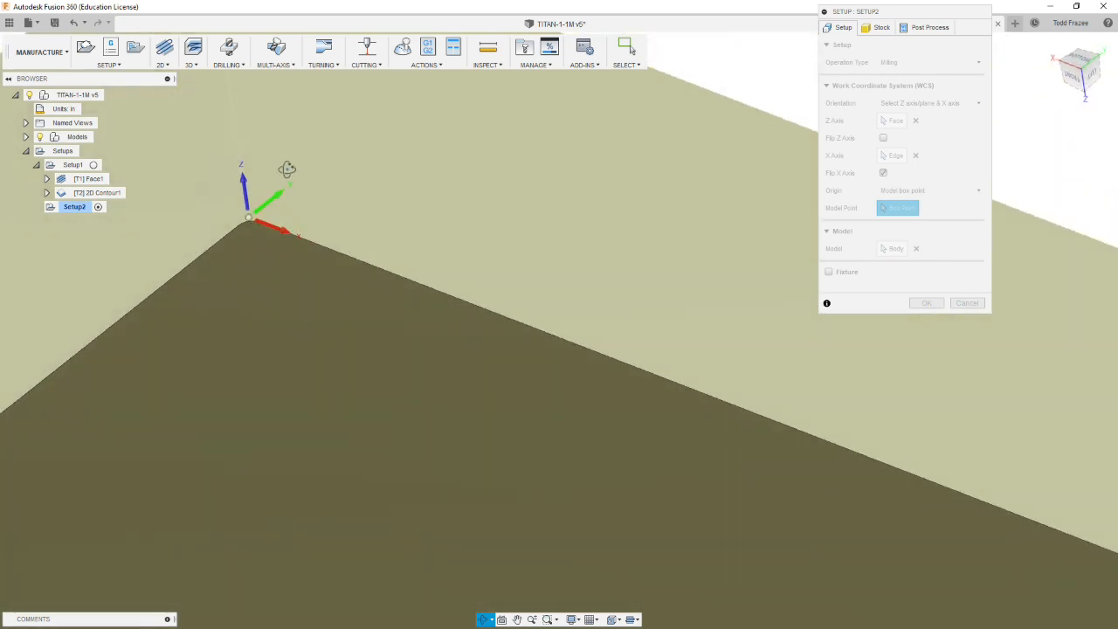
scroll(305, 236, "down", 5)
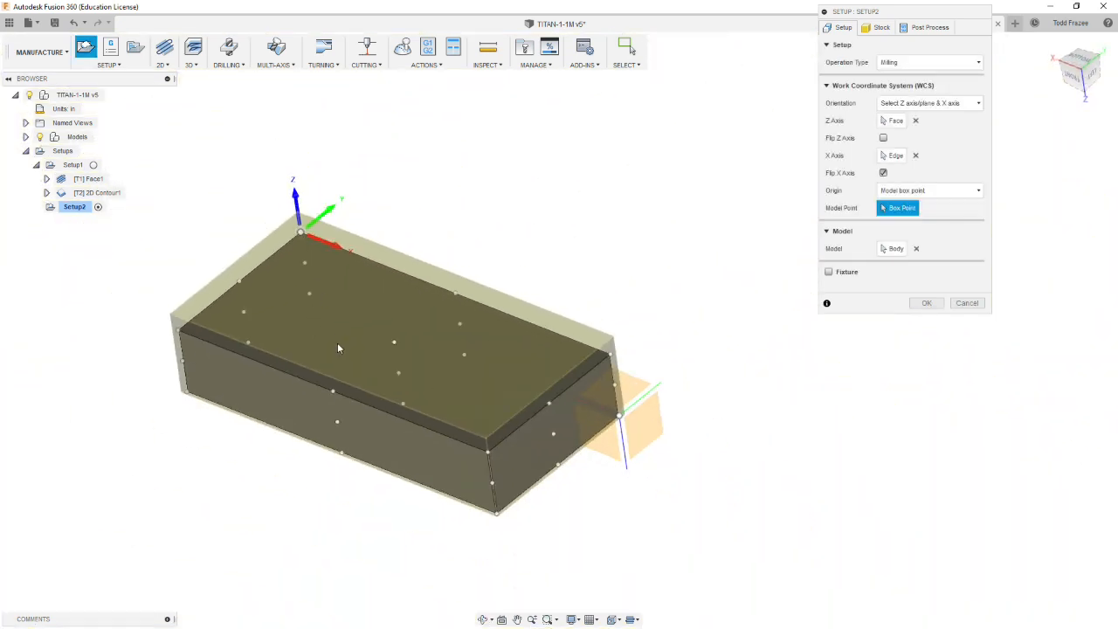
scroll(323, 378, "up", 3)
middle_click_drag(339, 383, 369, 364, "shift")
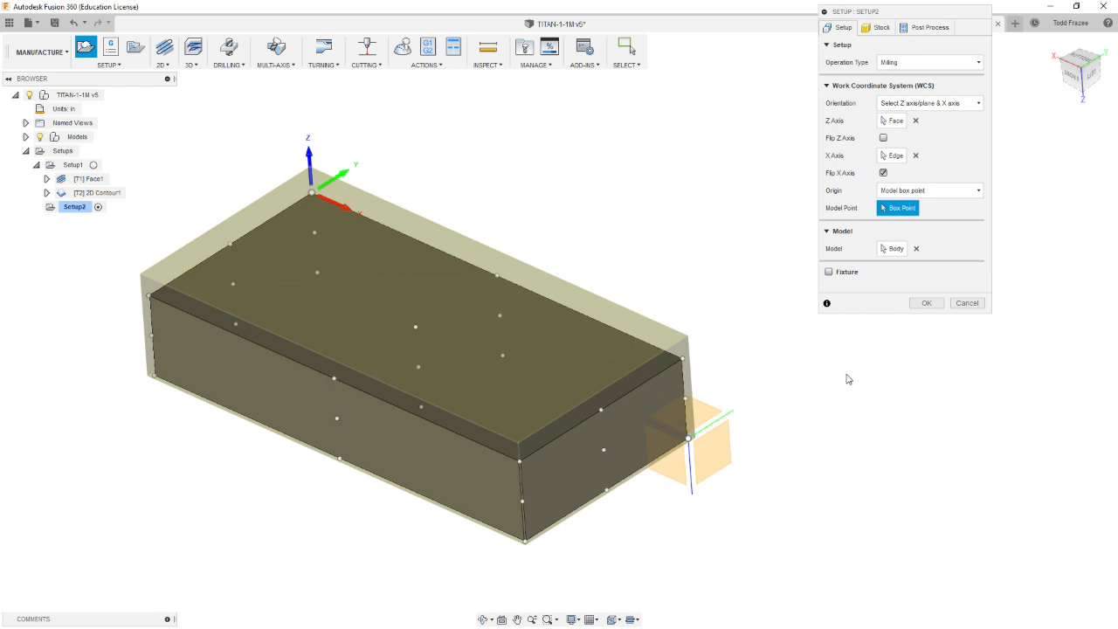
Step: Go through Setup2's program name, comment and WCS offset settings and finish the setup
left_click(926, 29)
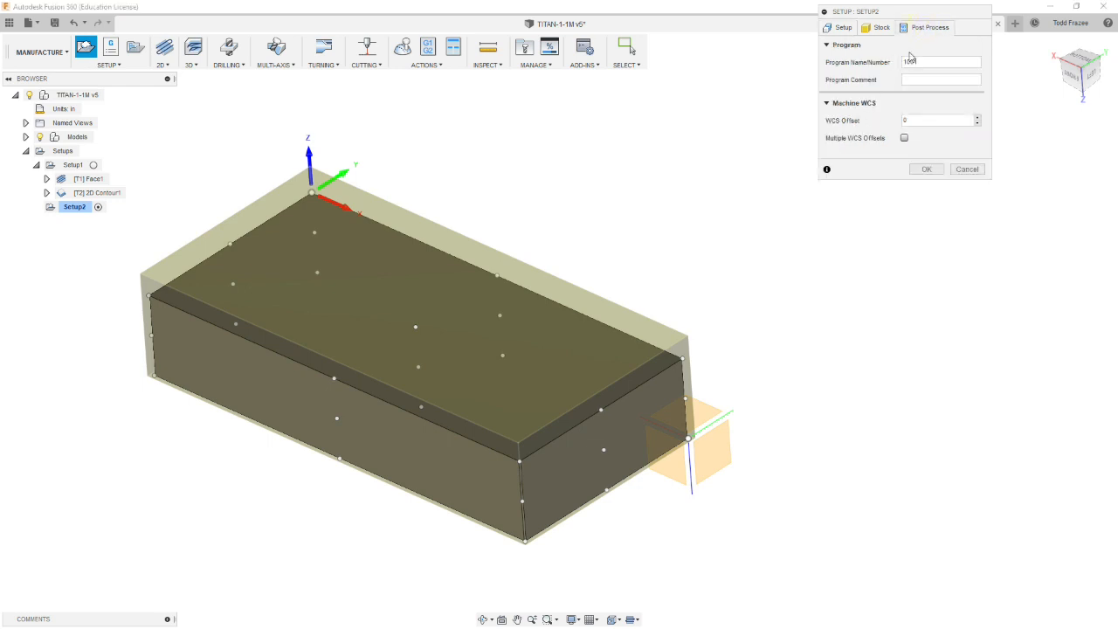
left_click(925, 64)
left_click(919, 80)
left_click(931, 119)
left_click(928, 170)
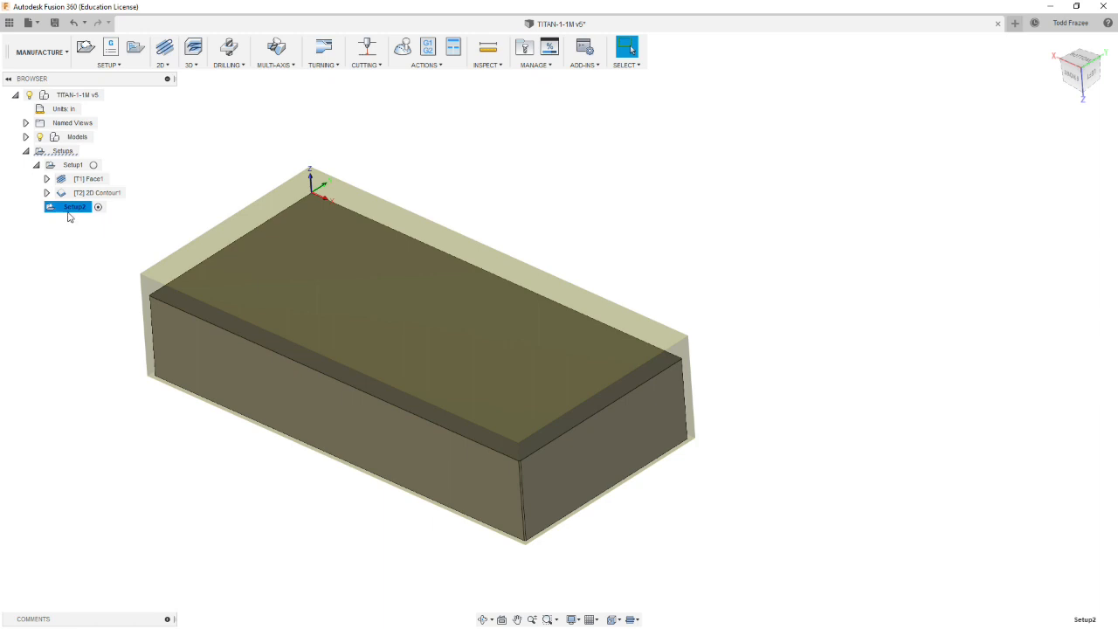
Step: Start a Face toolpath in Setup2 with tool 1, the 3 in face mill, from the TITAN_BUILDING_BLOCKS_TOOLS library
left_click(168, 67)
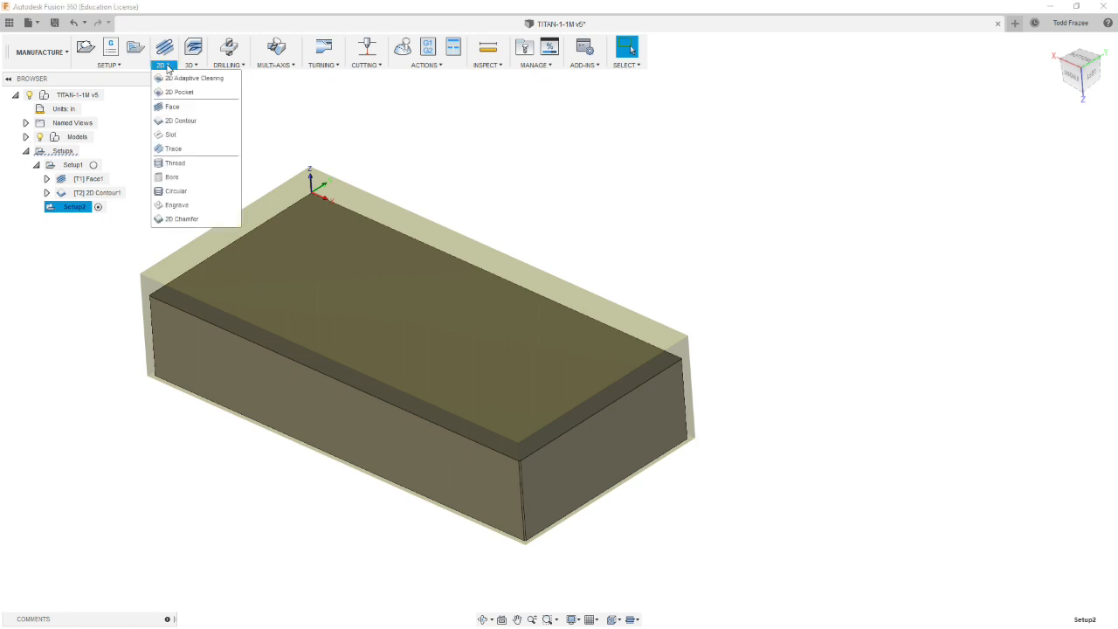
left_click(172, 106)
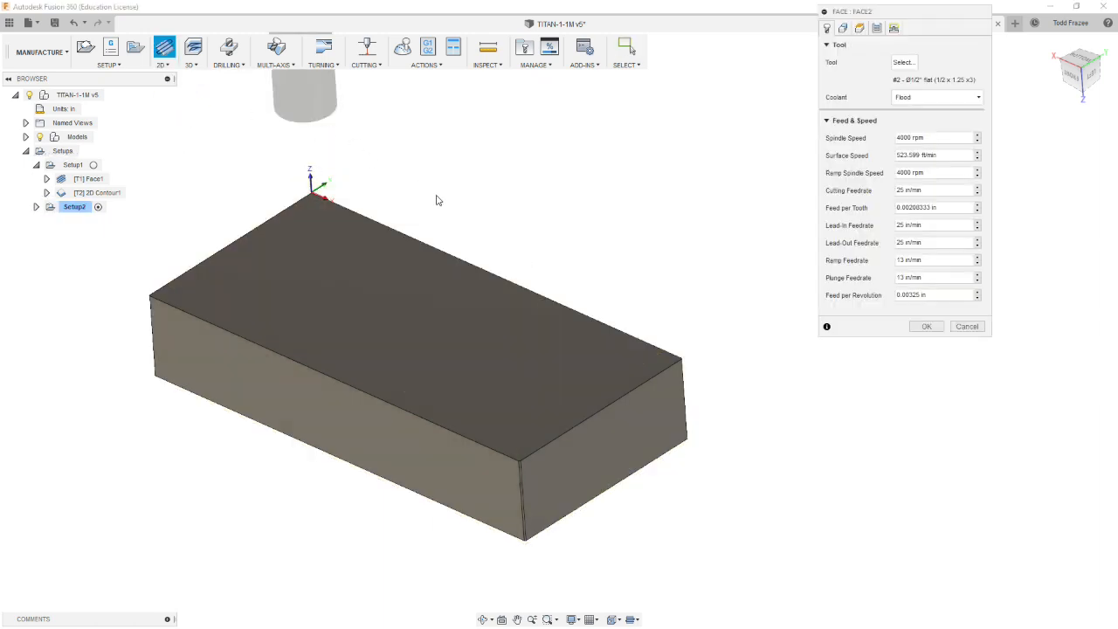
left_click(903, 62)
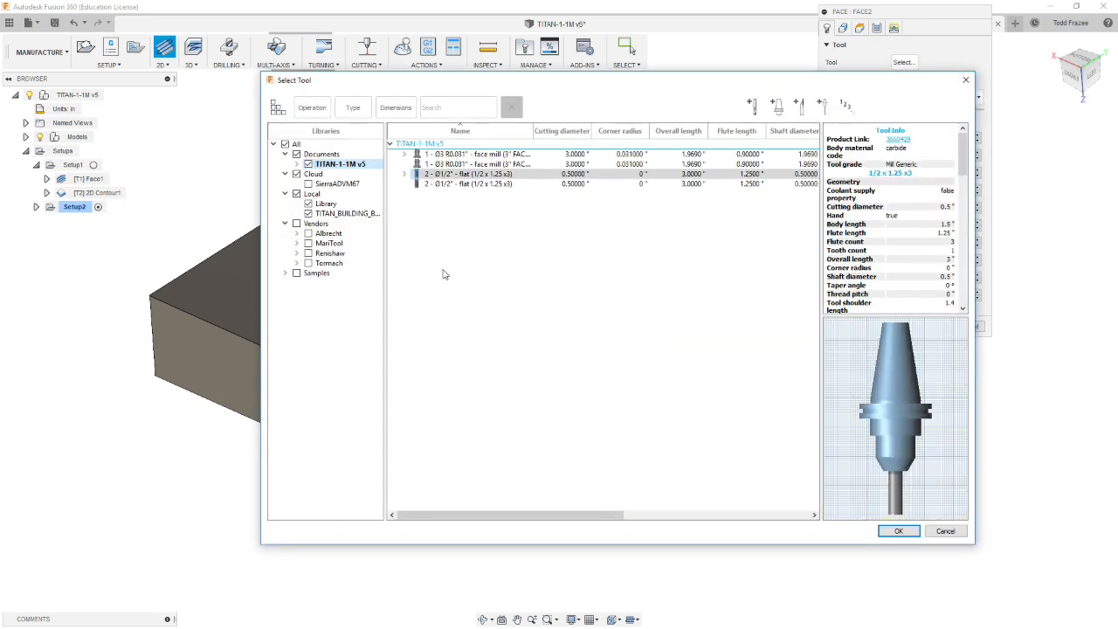
left_click(347, 213)
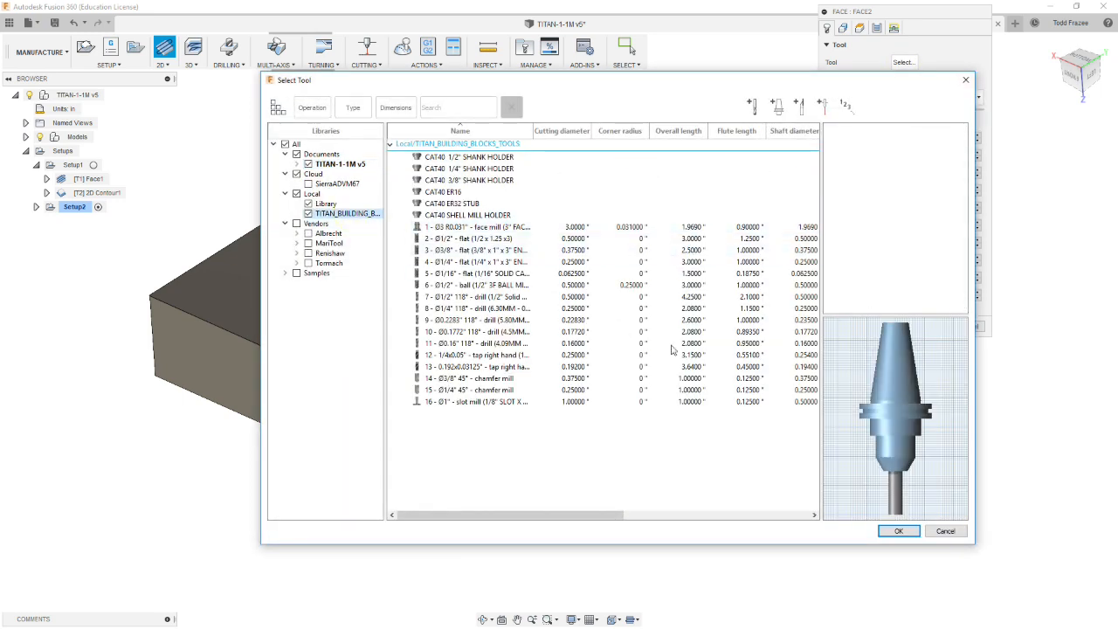
left_click(458, 227)
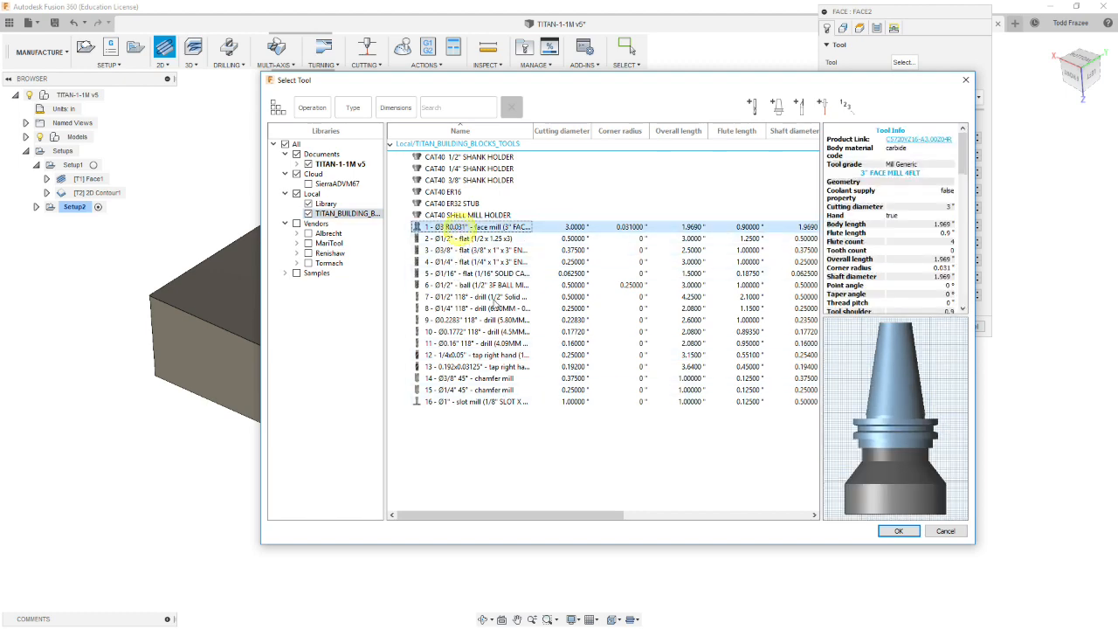
left_click(898, 530)
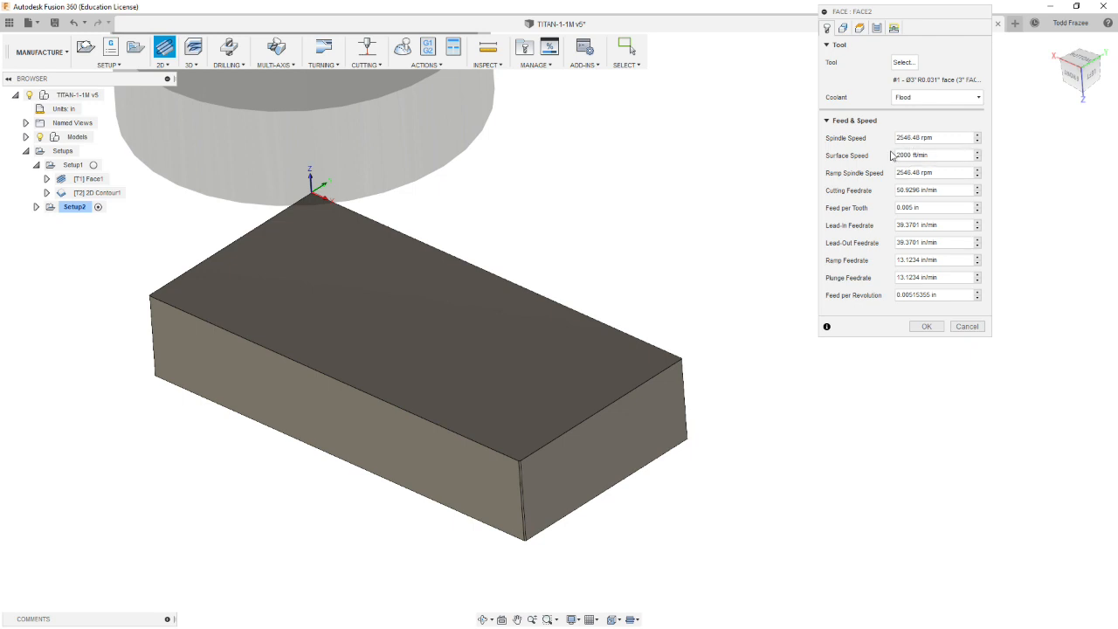
Step: Set the Face toolpath's spindle speed to 4000 rpm and its cutting feedrate to 25 in/min
left_click(943, 141)
type("4")
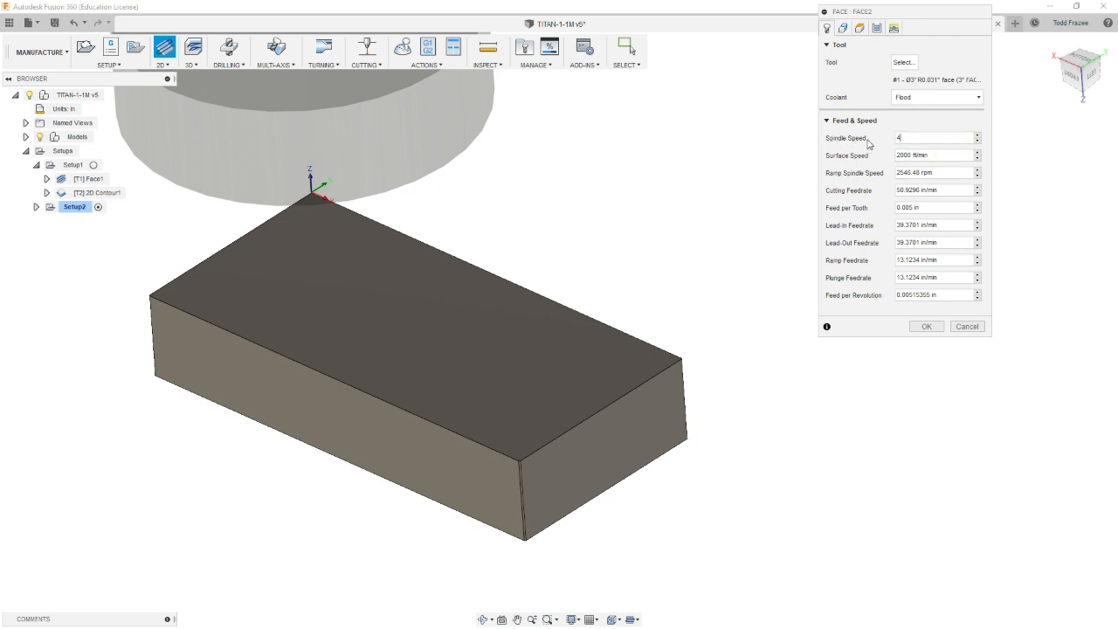
type("000")
left_click(956, 172)
left_click(948, 191)
type("25")
Step: Set the Face toolpath's lead-in, lead-out, ramp and plunge feedrates to 25 in/min each
left_click(942, 224)
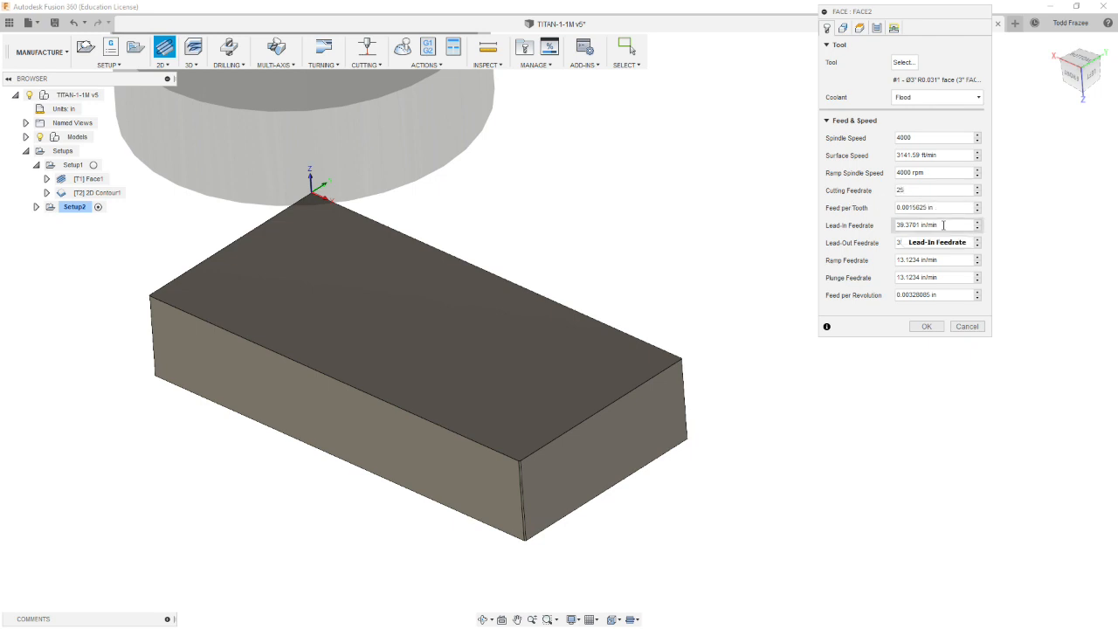
type("25")
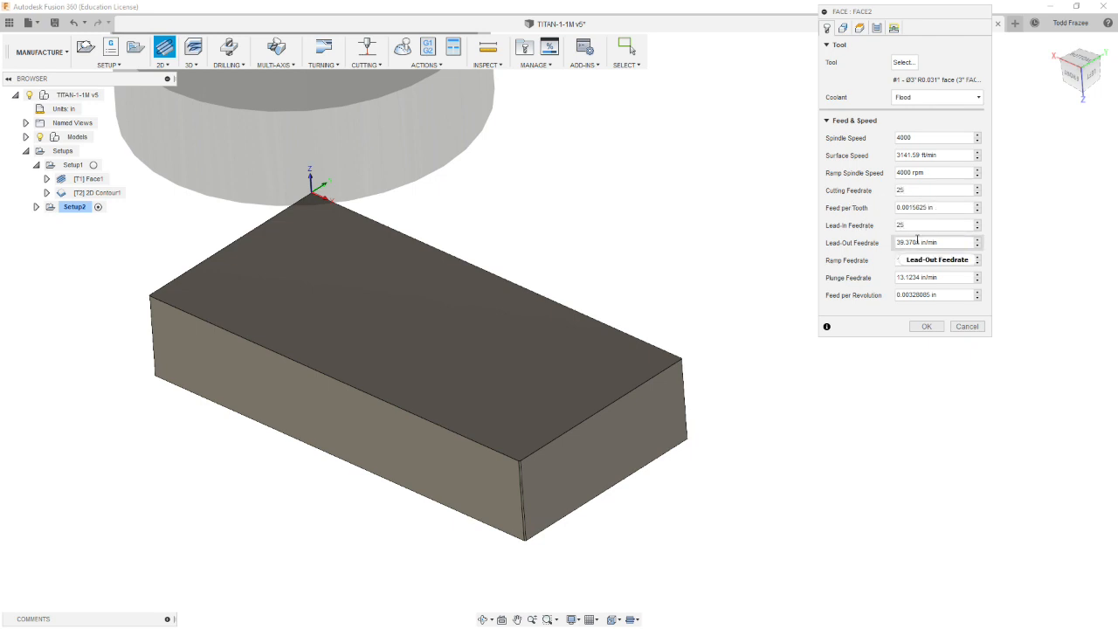
left_click(931, 245)
type("25")
left_click(937, 259)
type("25")
left_click(952, 278)
type("25")
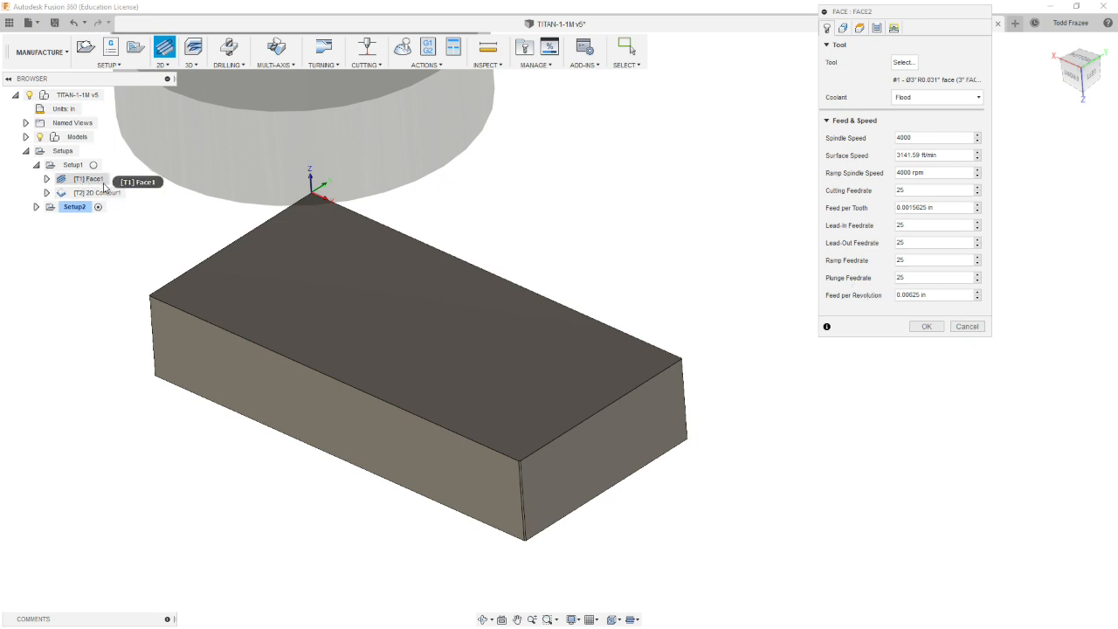
Step: Review the Face toolpath's stock contour and heights, and set its pass extension to 1.6 in with the direction both ways
left_click(843, 28)
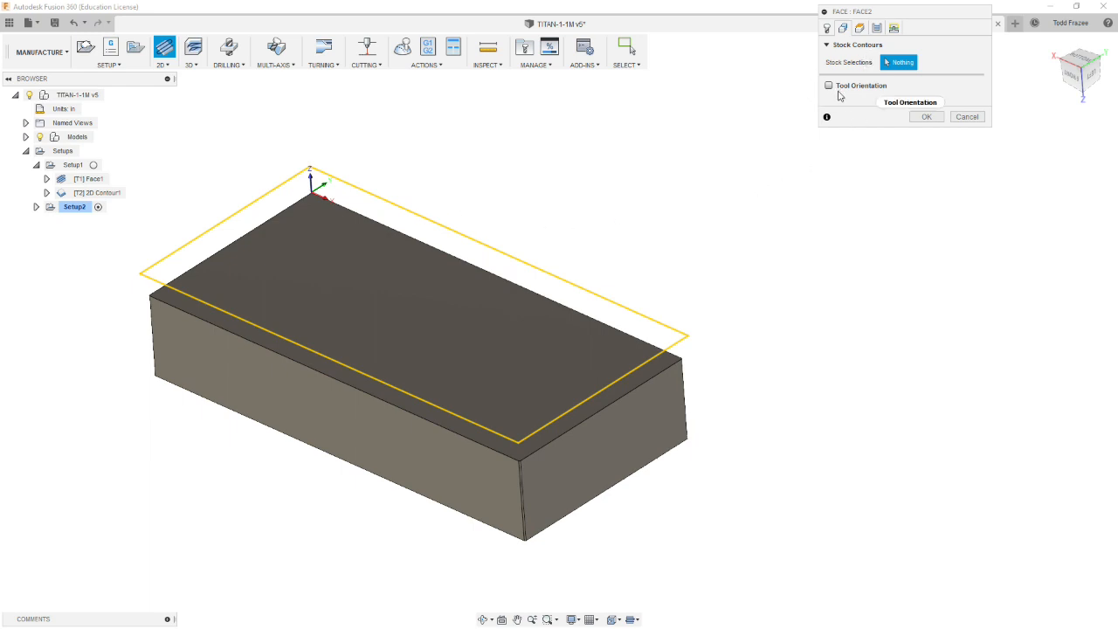
left_click(859, 27)
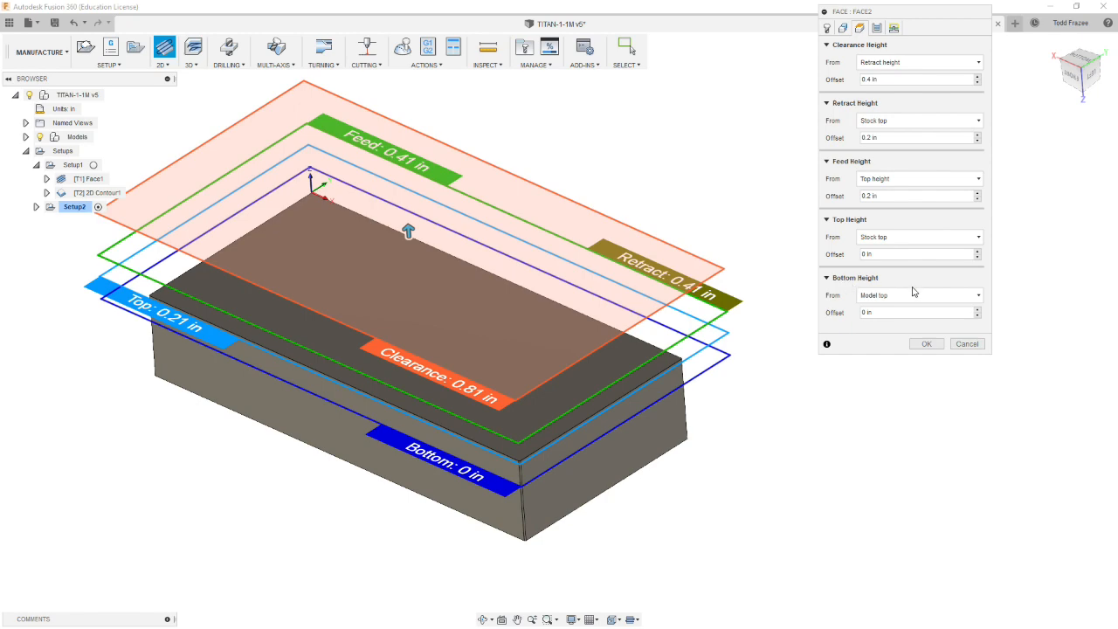
middle_click_drag(733, 362, 750, 343, "shift")
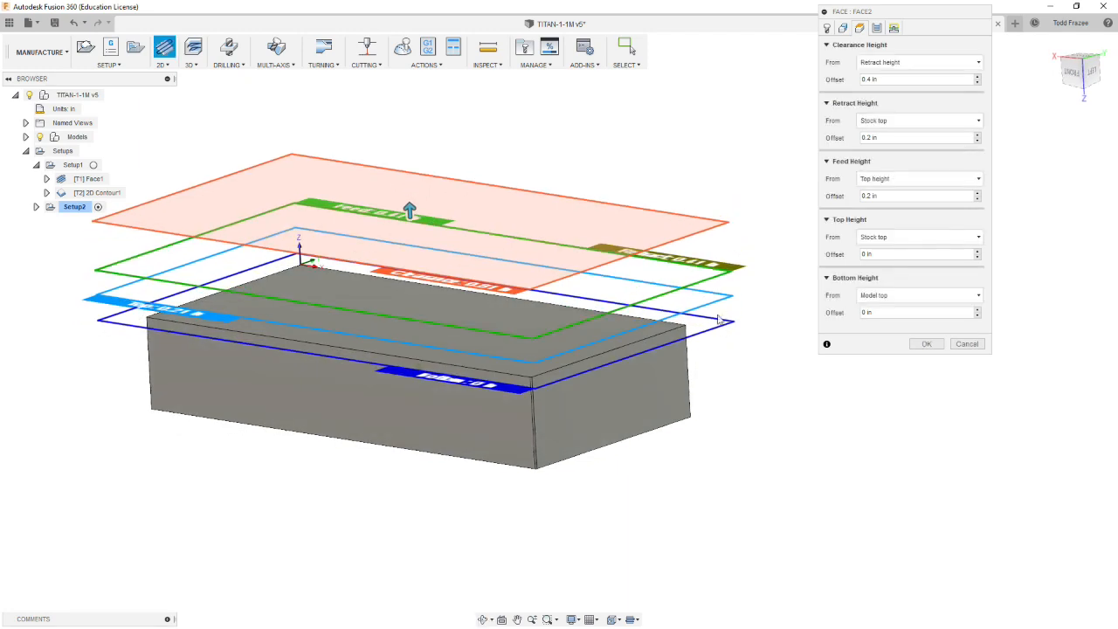
middle_click_drag(742, 303, 744, 327, "shift")
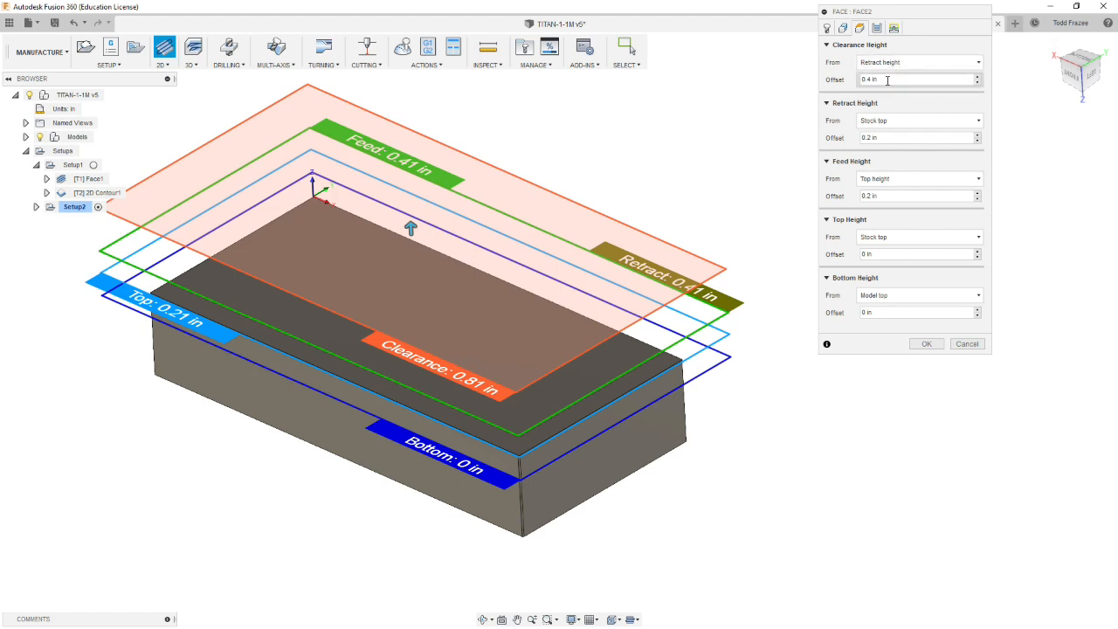
left_click(877, 28)
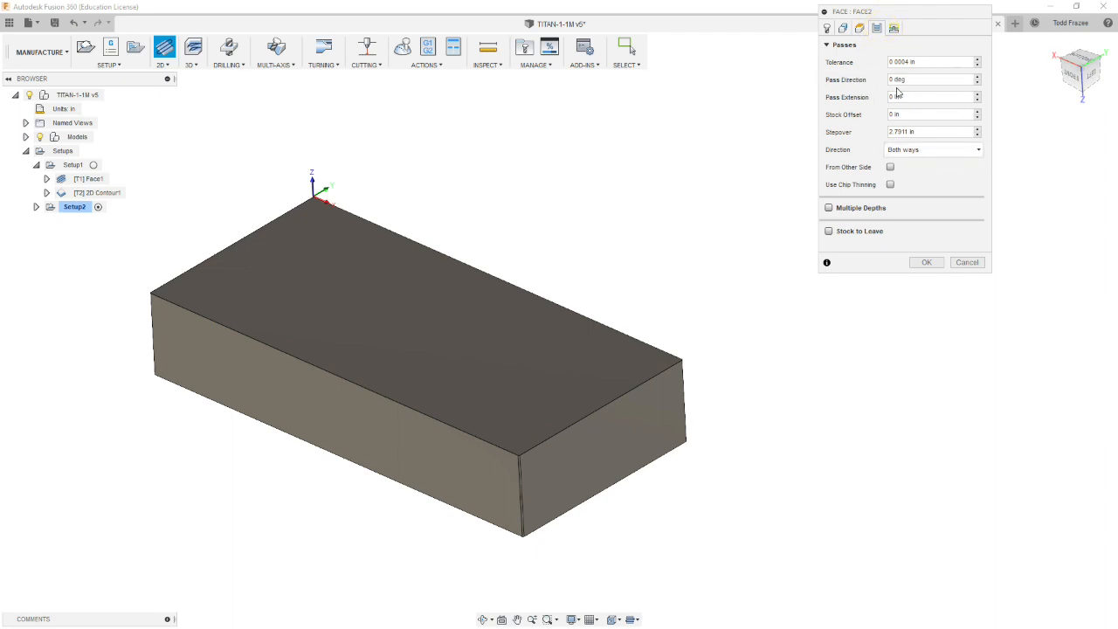
left_click(924, 96)
type("1.6")
left_click(939, 116)
left_click(926, 147)
left_click(900, 158)
Step: Enable multiple depths with a 0.04 in maximum stepdown, cutting from both sides and with a finishing step
left_click(829, 209)
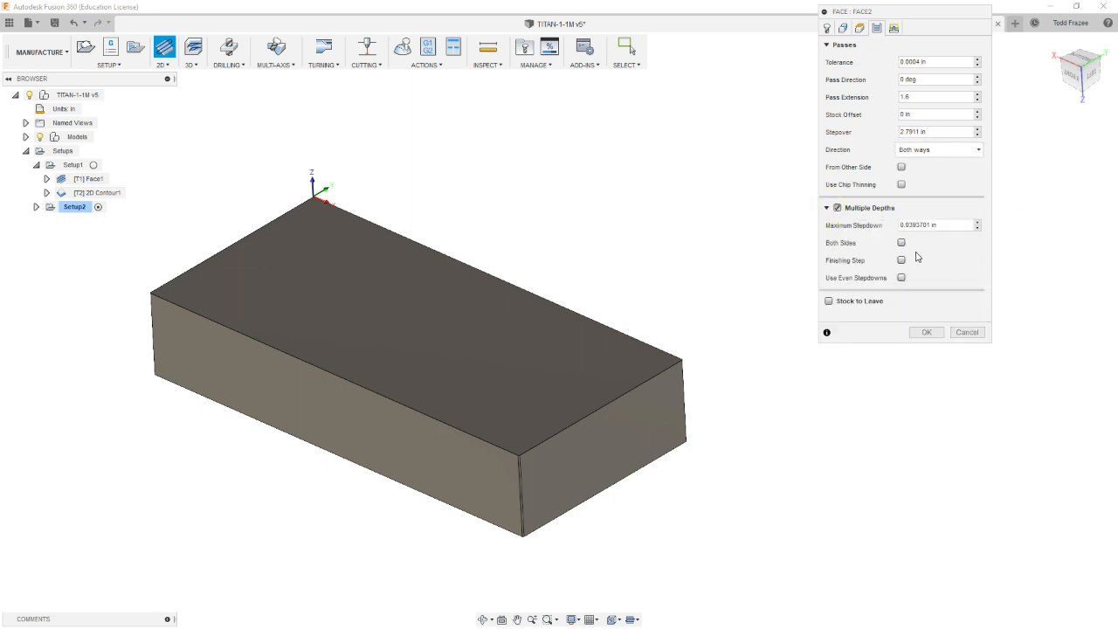
left_click(917, 225)
type(".04")
left_click(901, 242)
left_click(902, 260)
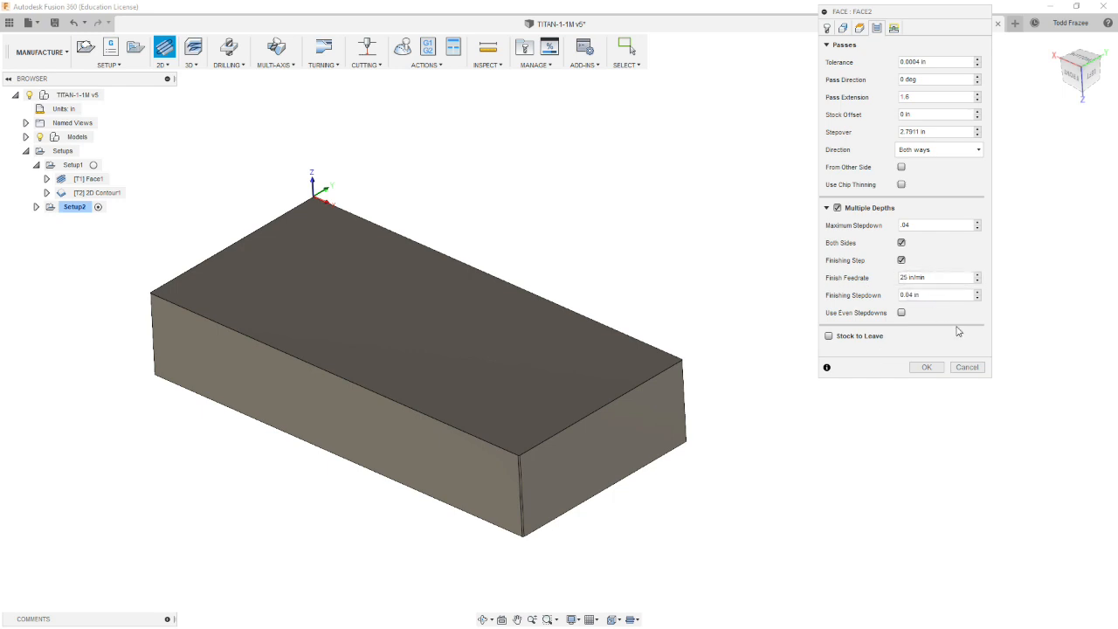
Step: Set the Face toolpath's finishing stepdown to 0.01 in and turn on even stepdowns
left_click_drag(935, 298, 848, 302)
type(".01")
left_click(936, 312)
left_click(908, 313)
left_click(933, 368)
Step: Set the Face toolpath's vertical lead-in radius to 0 in and generate the toolpath
left_click(893, 29)
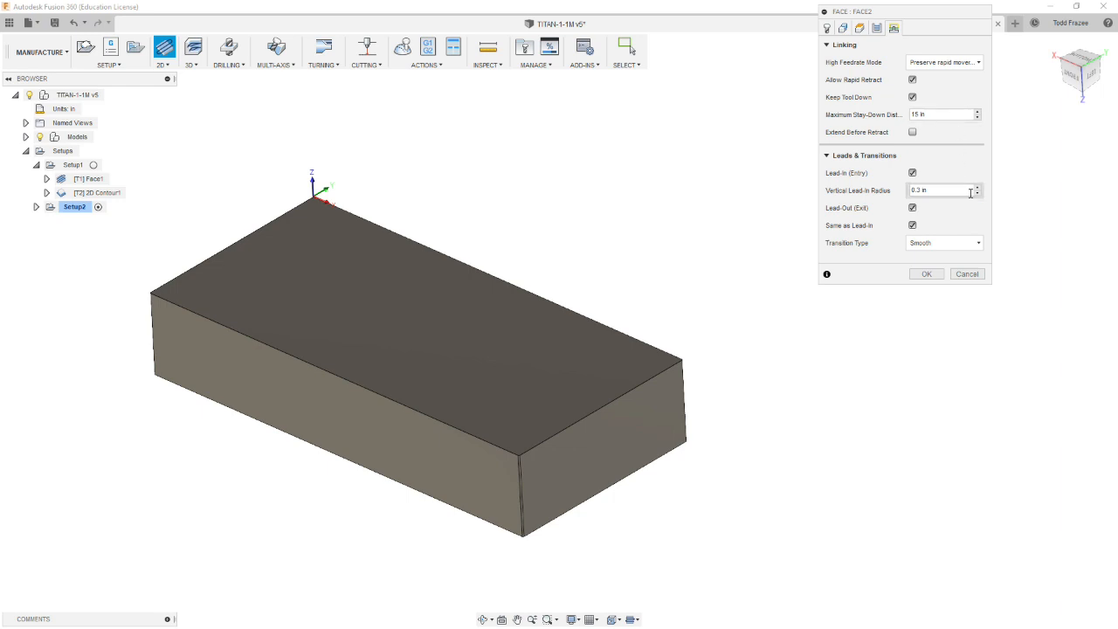
left_click(952, 190)
type("0")
left_click(927, 274)
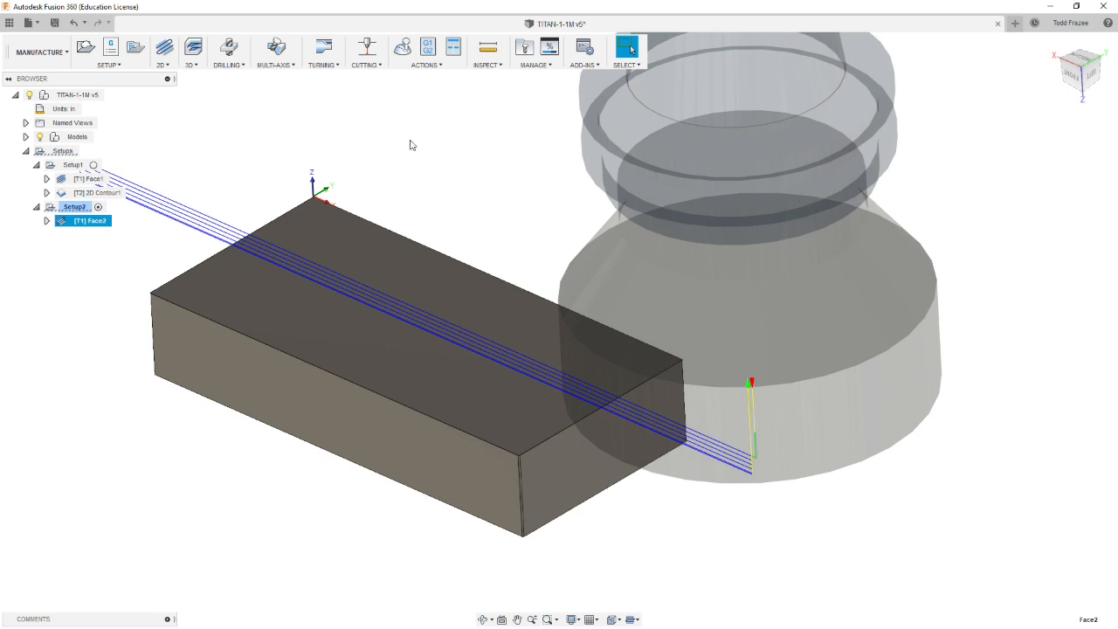
Step: Simulate Setup2's Face toolpath with the tool holder and stock shown
left_click(405, 52)
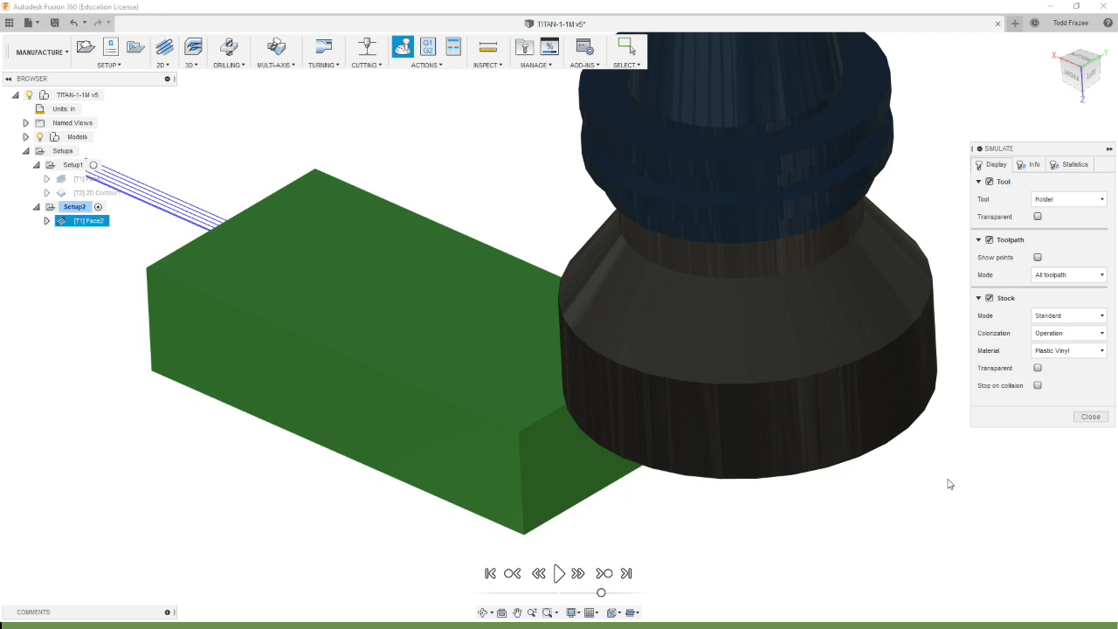
left_click(559, 573)
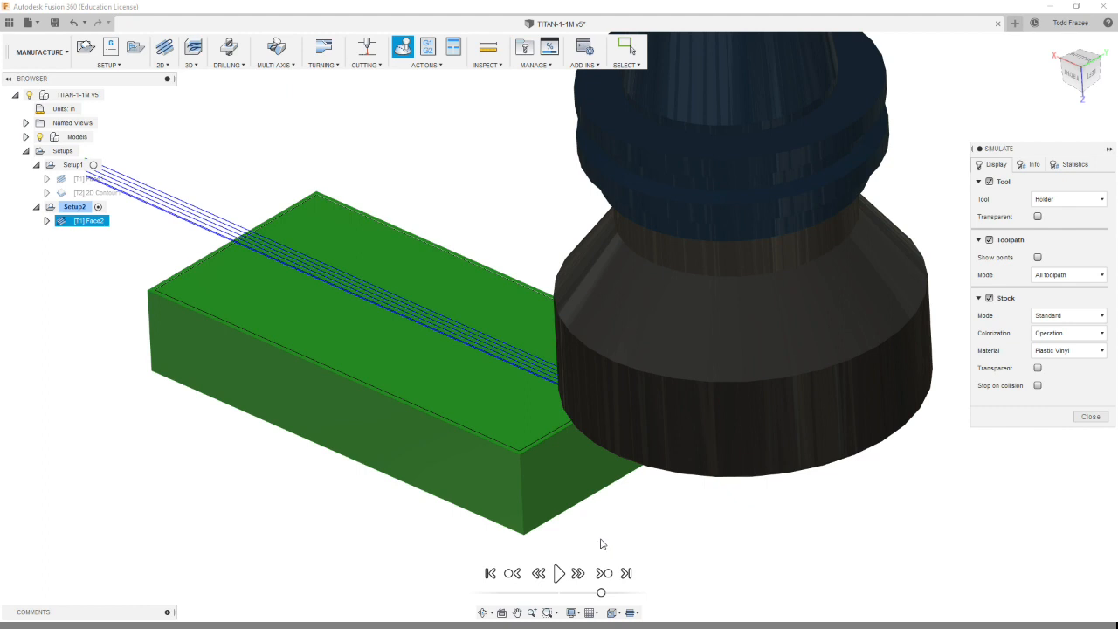
Step: Close the toolpath simulation and save the design with the version description "User Saved"
left_click(1097, 418)
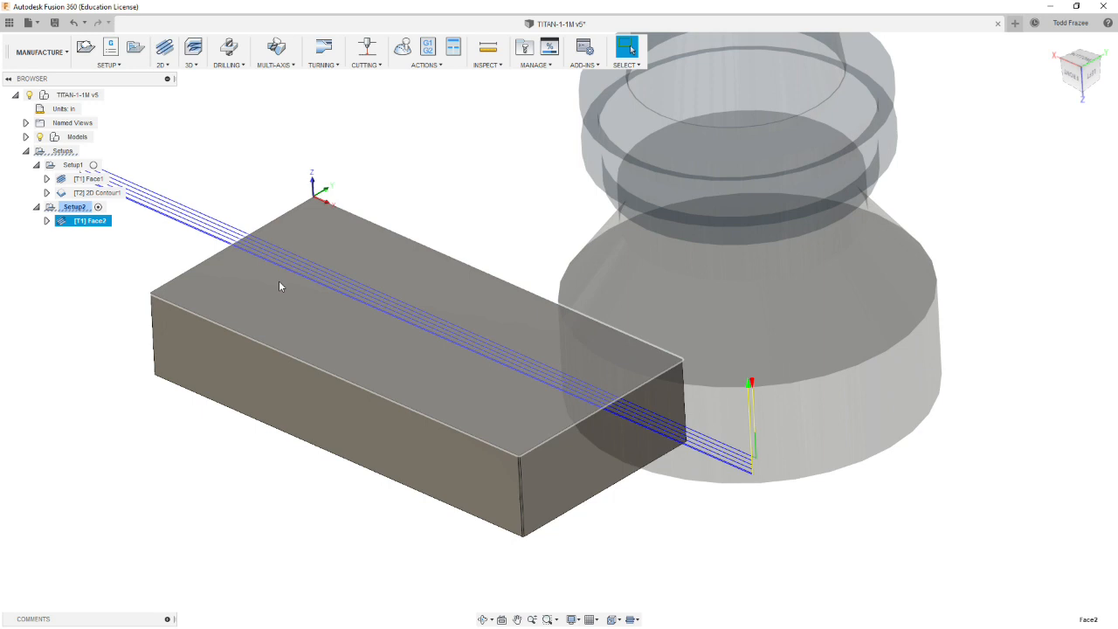
left_click(54, 25)
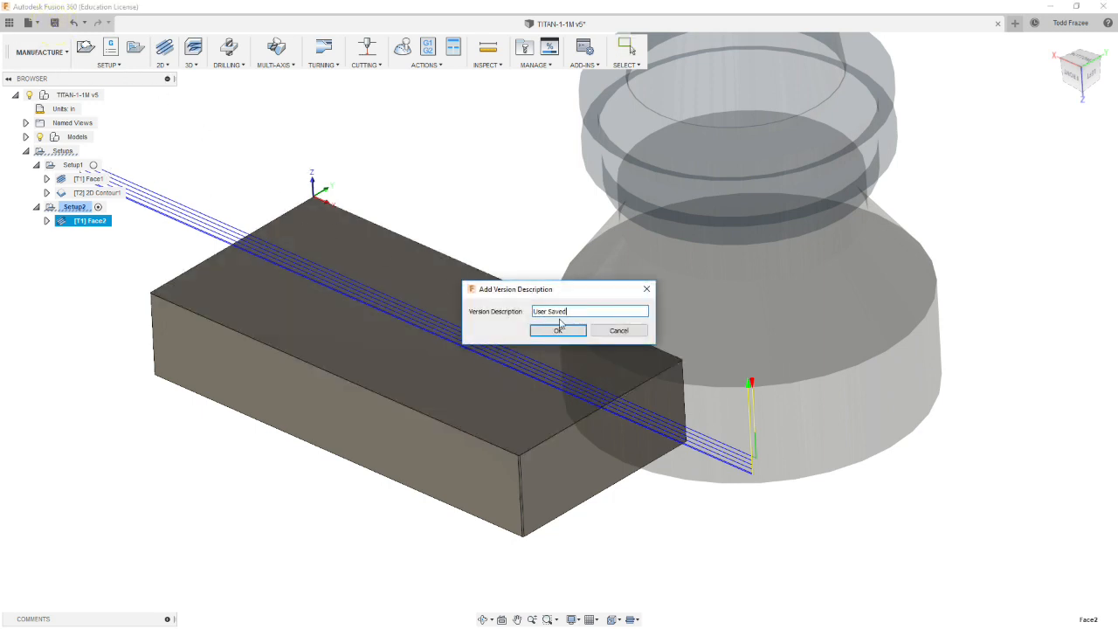
left_click(559, 330)
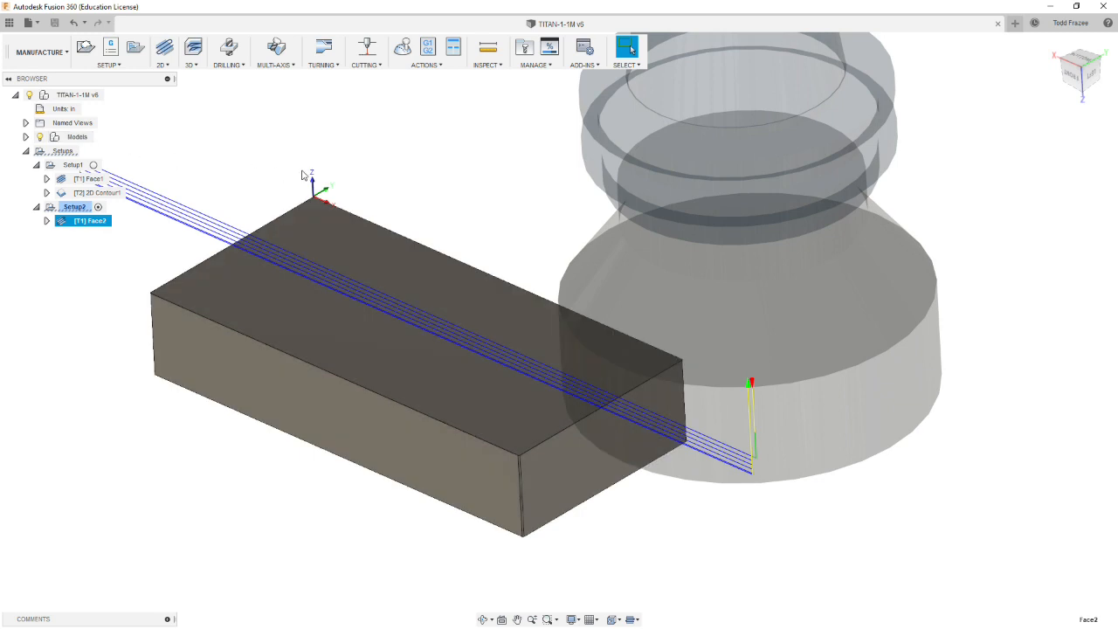
Step: Generate the setup sheet for Setup1 in the Fusion 360 CAM nc folder and bring it up full-screen
left_click(79, 164)
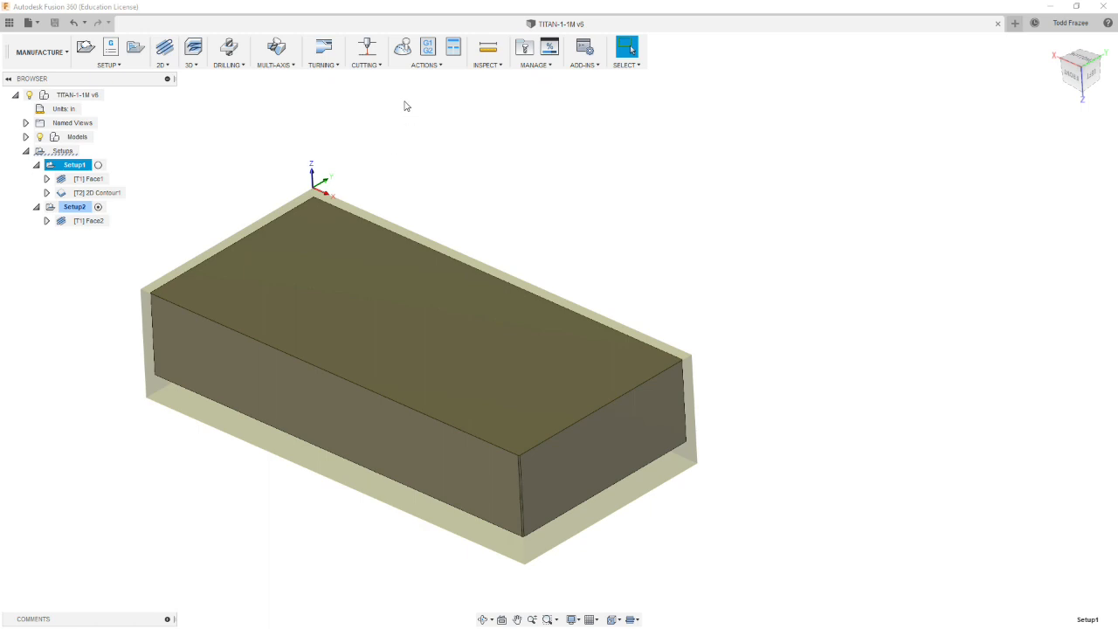
left_click(455, 53)
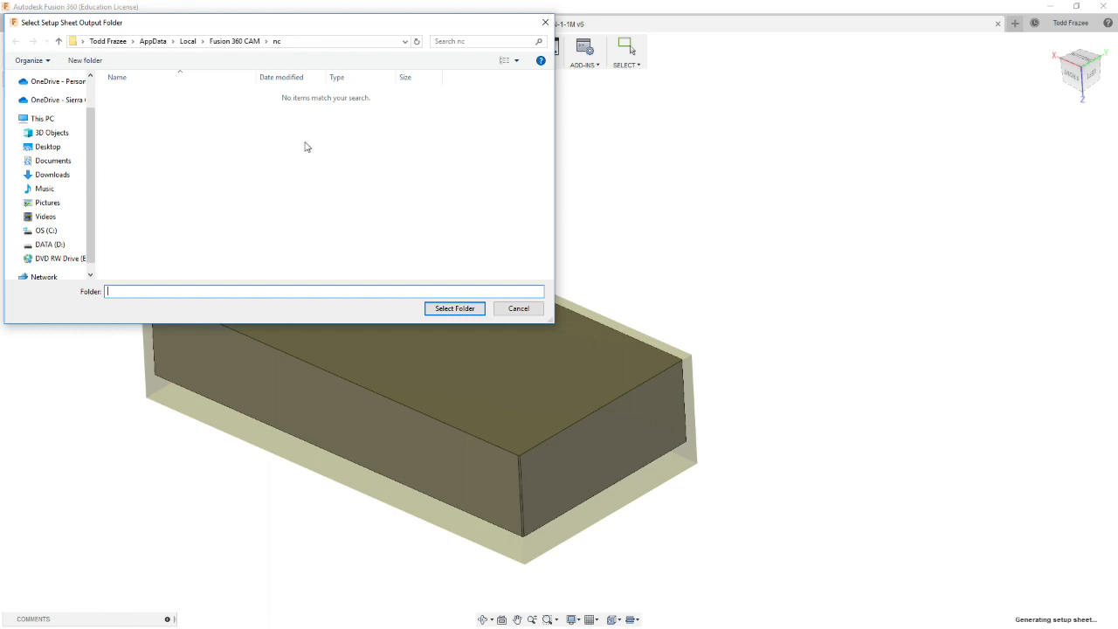
left_click(454, 308)
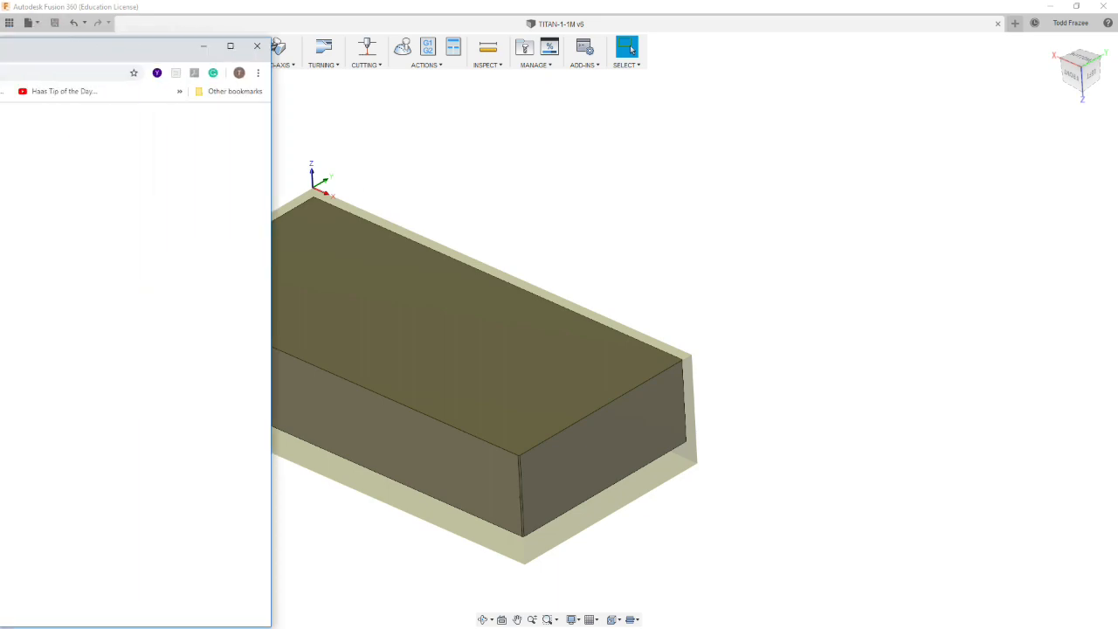
left_click_drag(0, 99, 110, 2)
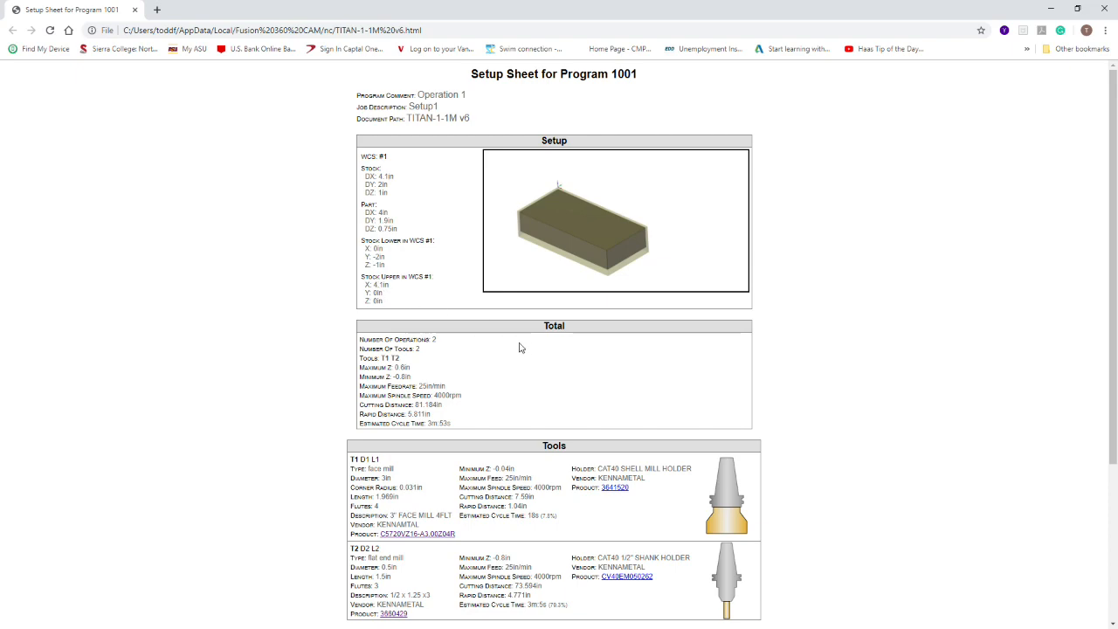
Step: Review the totals, tools and operations in Setup1's setup sheet and close it
scroll(519, 348, "down", 2)
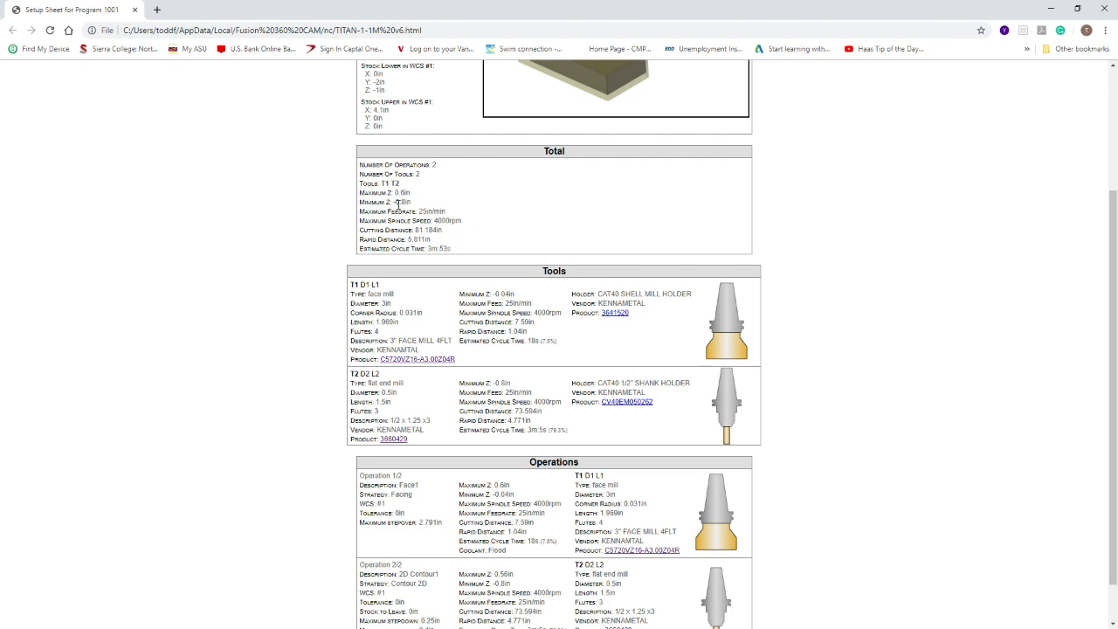
left_click_drag(361, 212, 419, 212)
left_click(473, 227)
scroll(502, 233, "down", 1)
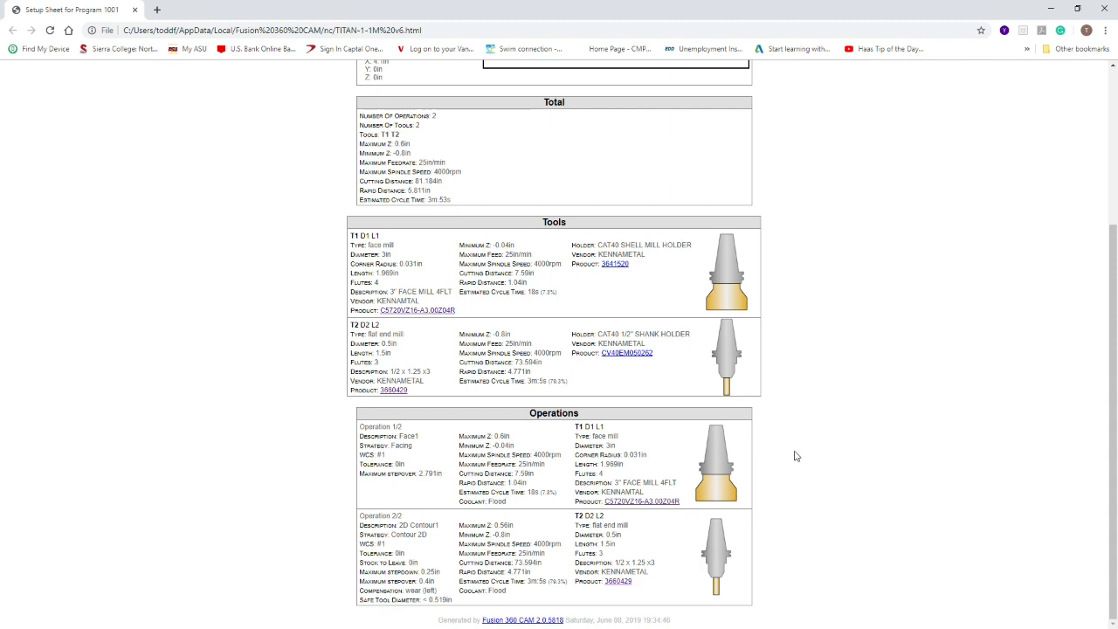
scroll(771, 461, "up", 3)
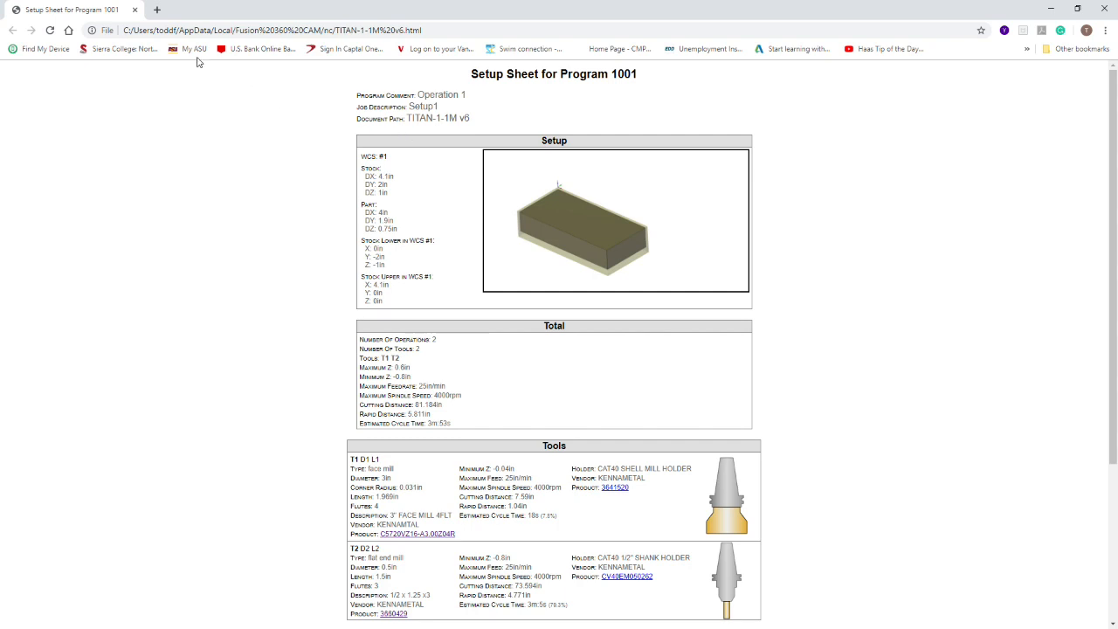
left_click(134, 9)
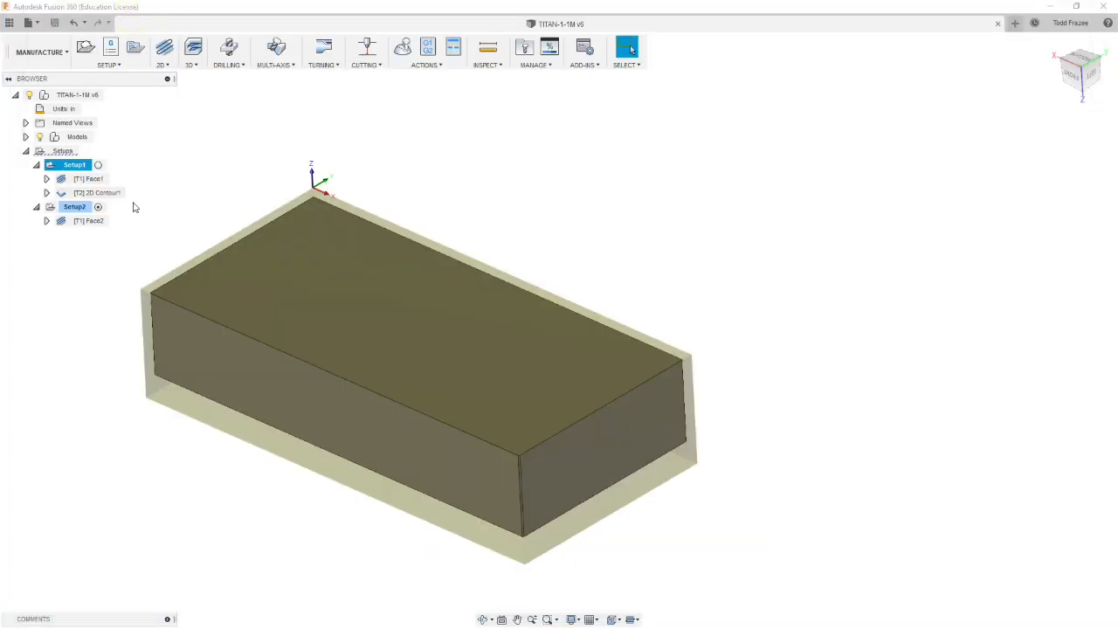
Step: Generate the setup sheet for Setup2 in the nc folder, look through it and close it
left_click(111, 207)
left_click(88, 165)
left_click(76, 208)
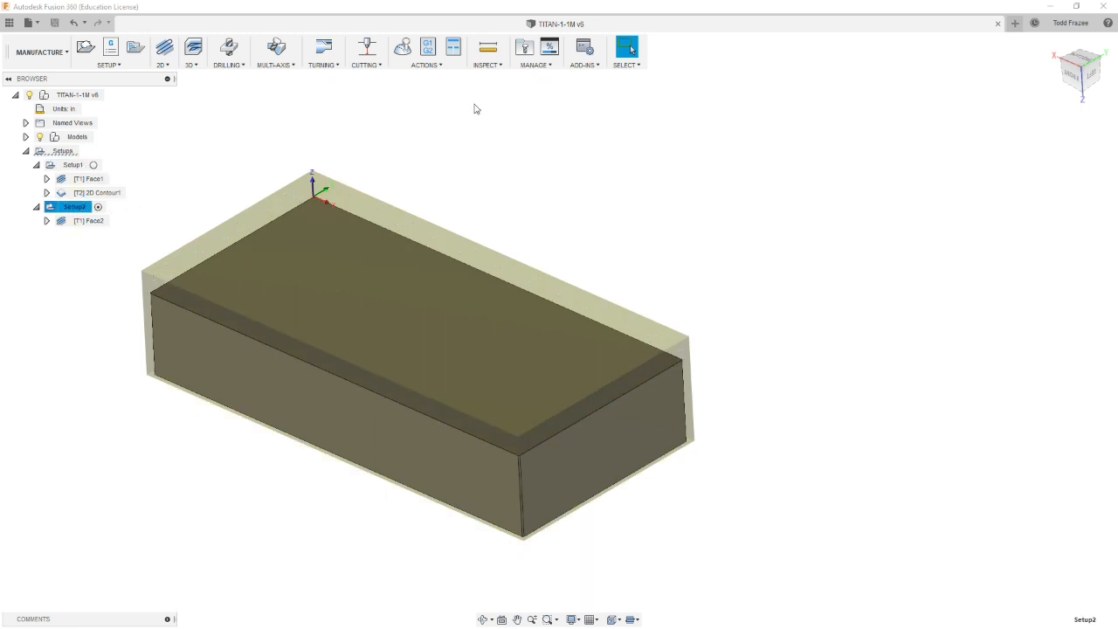
left_click(453, 49)
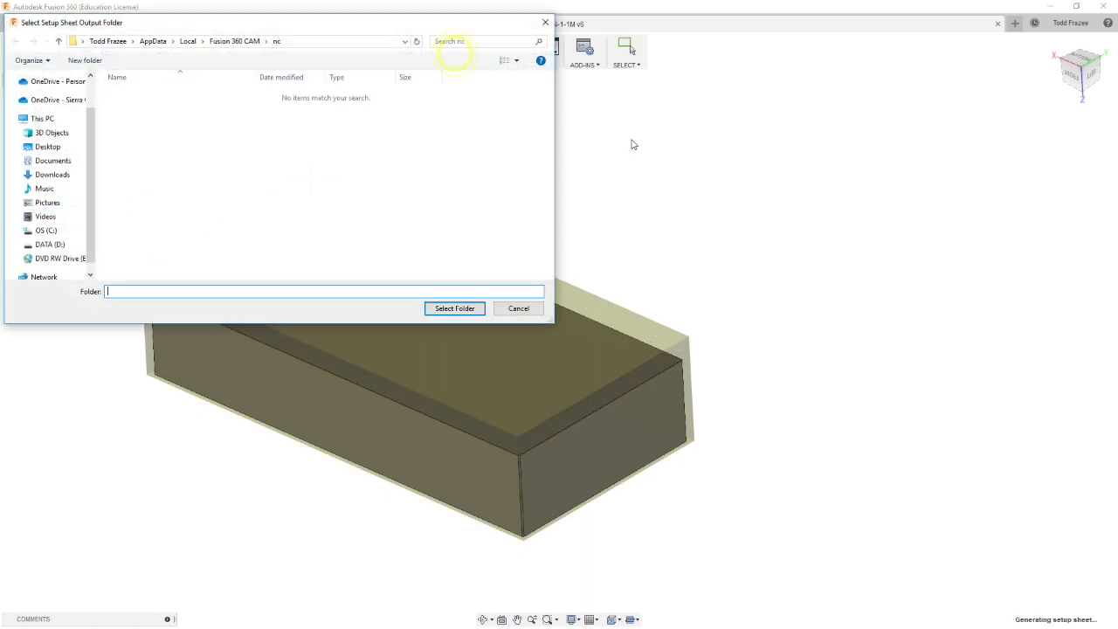
left_click(444, 308)
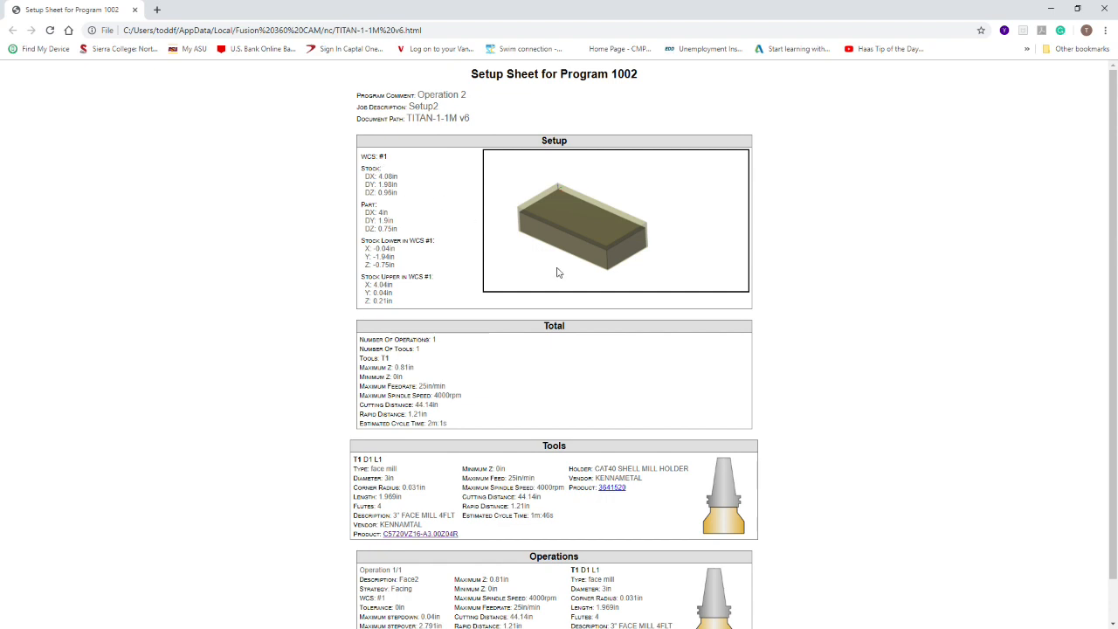
scroll(577, 282, "down", 1)
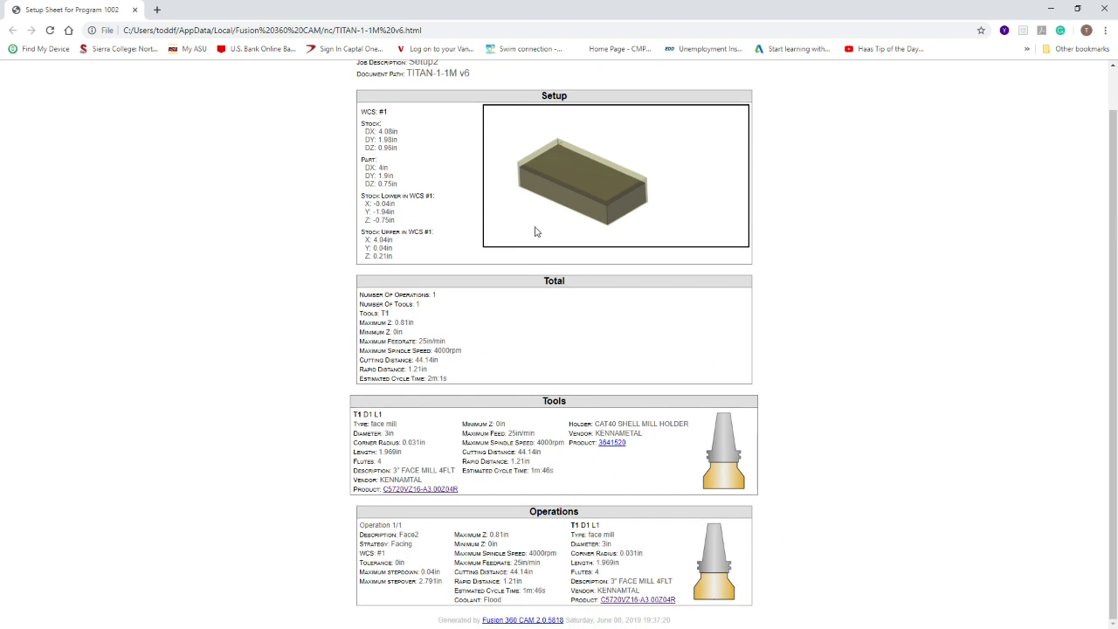
left_click(135, 9)
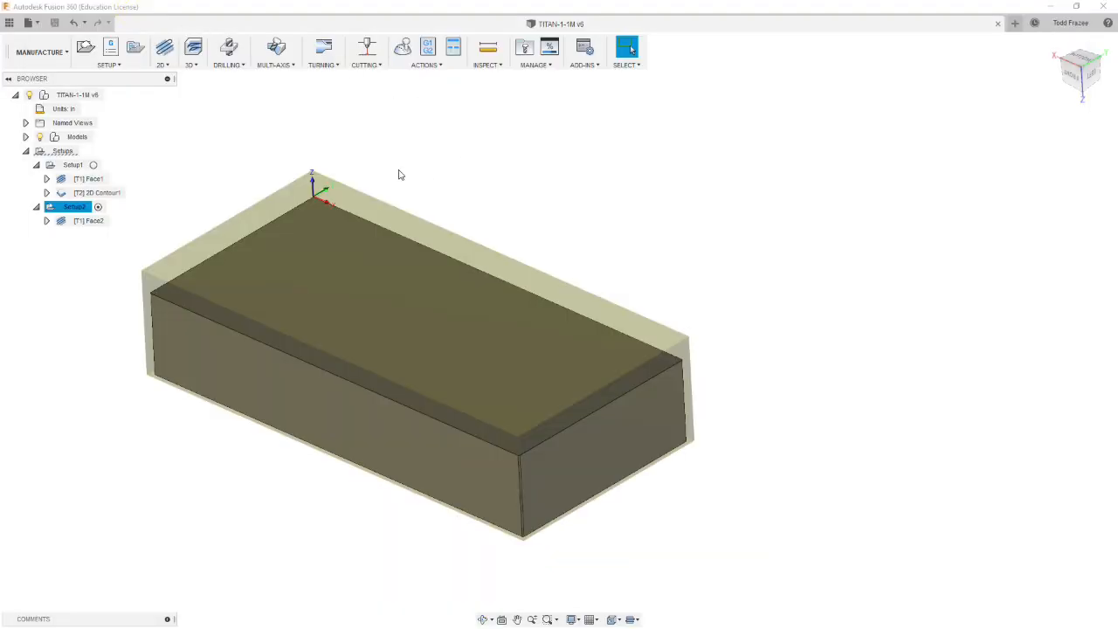
Step: Select Setup1 and make it the active setup
left_click(177, 182)
left_click(77, 165)
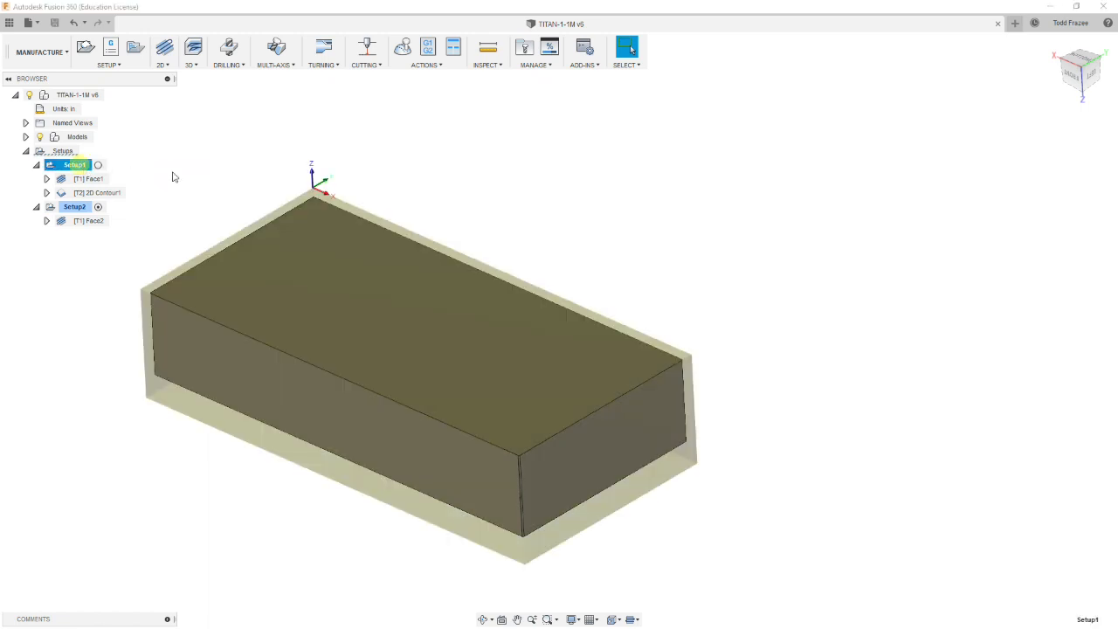
left_click(464, 168)
left_click(75, 166)
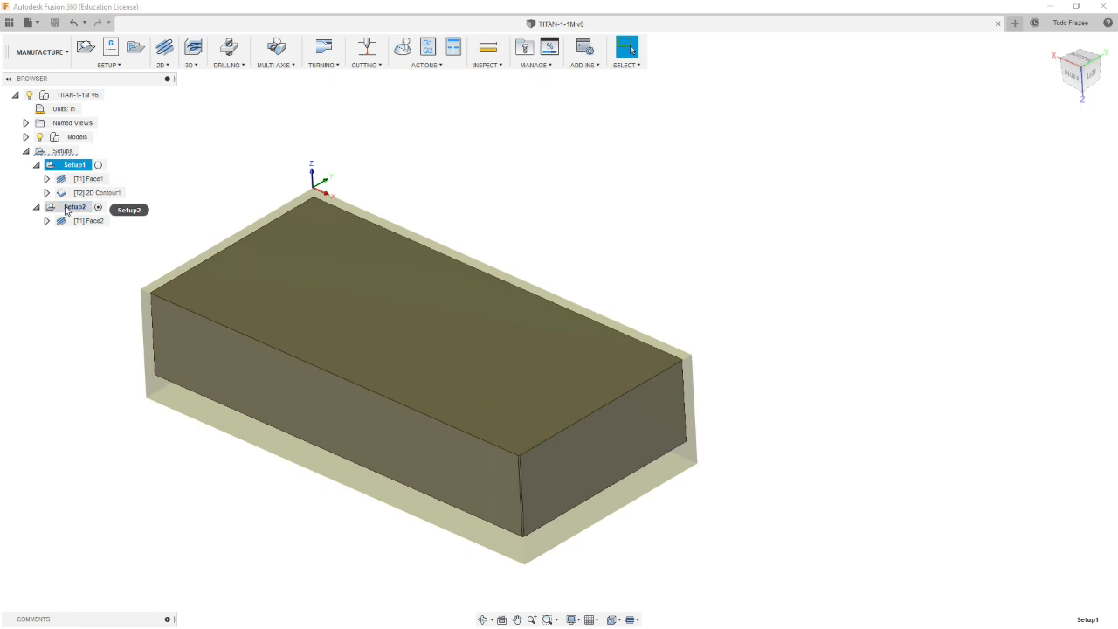
left_click(98, 165)
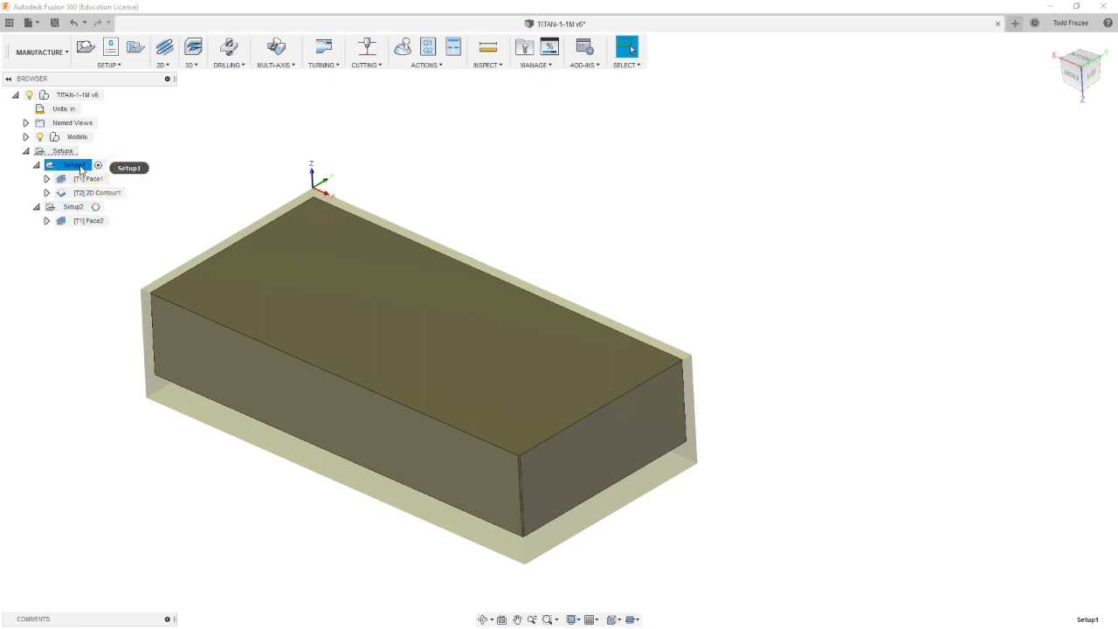
Step: Post process Setup1 as program 1001 with the HAAS (pre-NGC) post, saving it as 1001.nc over the existing file
left_click(429, 50)
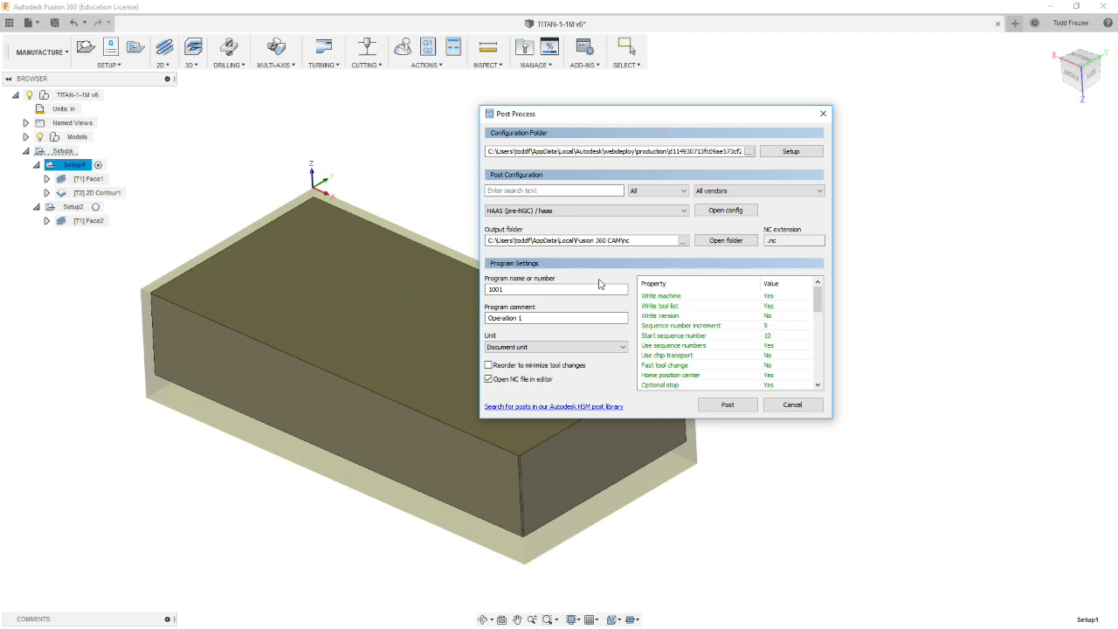
left_click(669, 213)
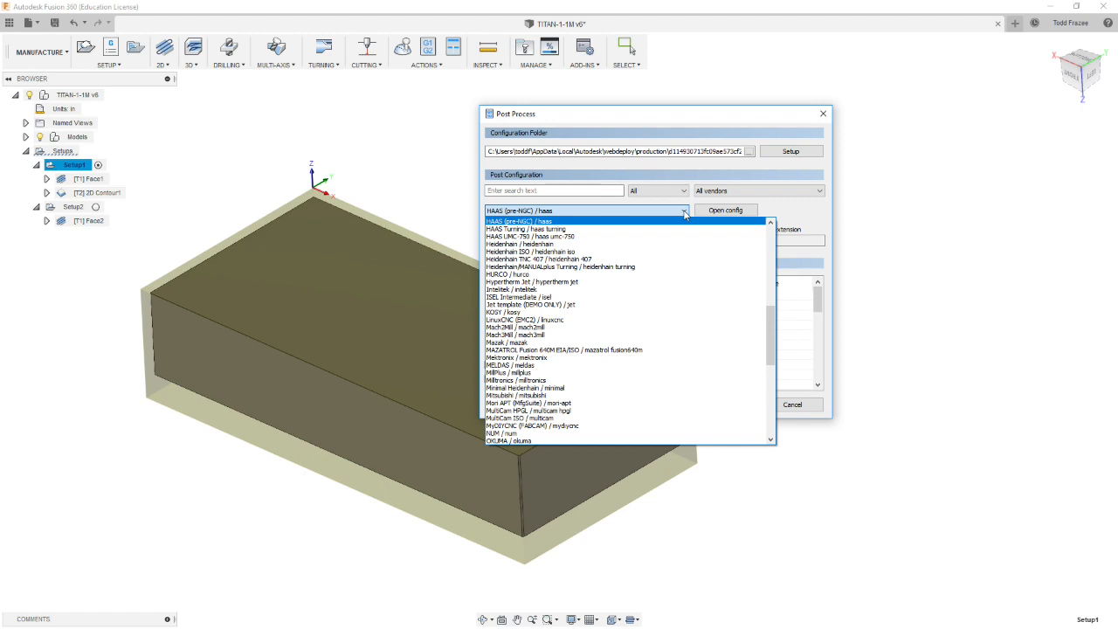
left_click(508, 222)
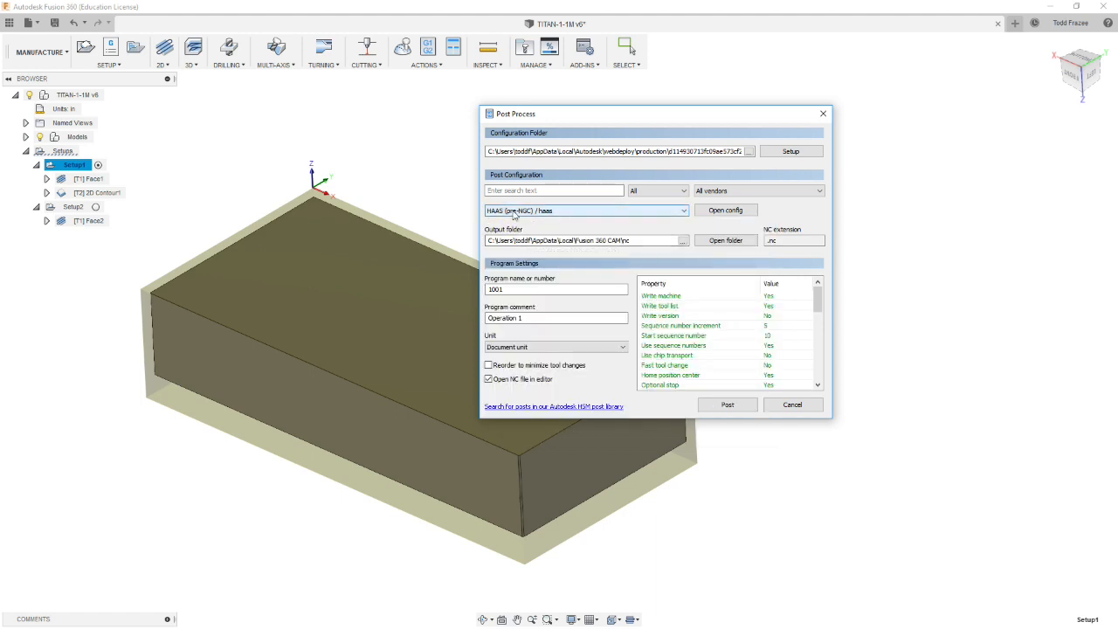
mouse_move(545, 217)
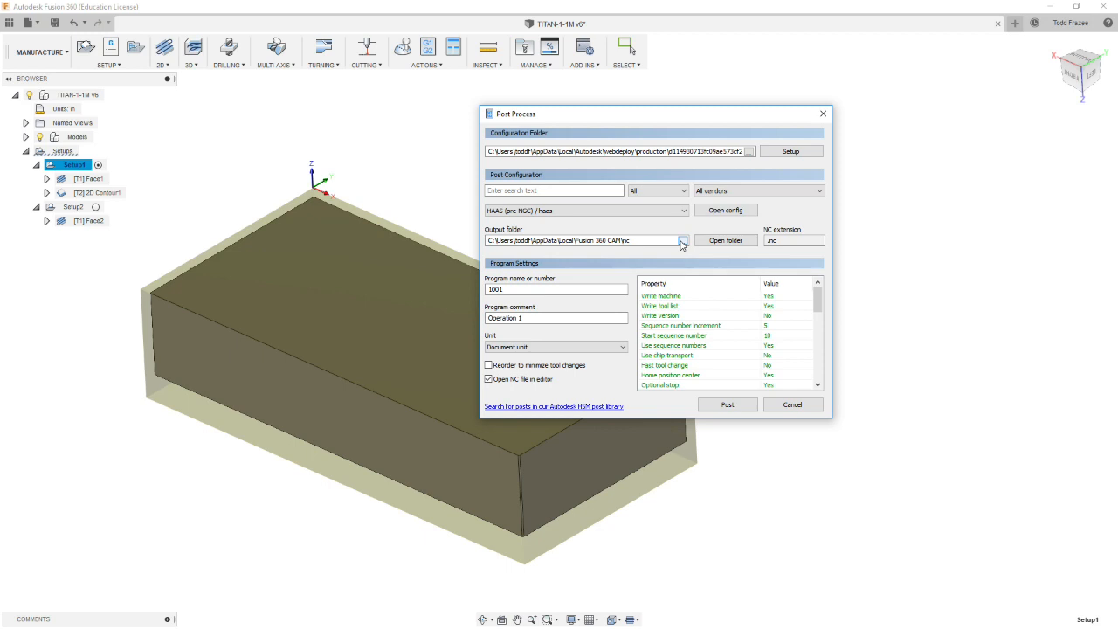
left_click(501, 289)
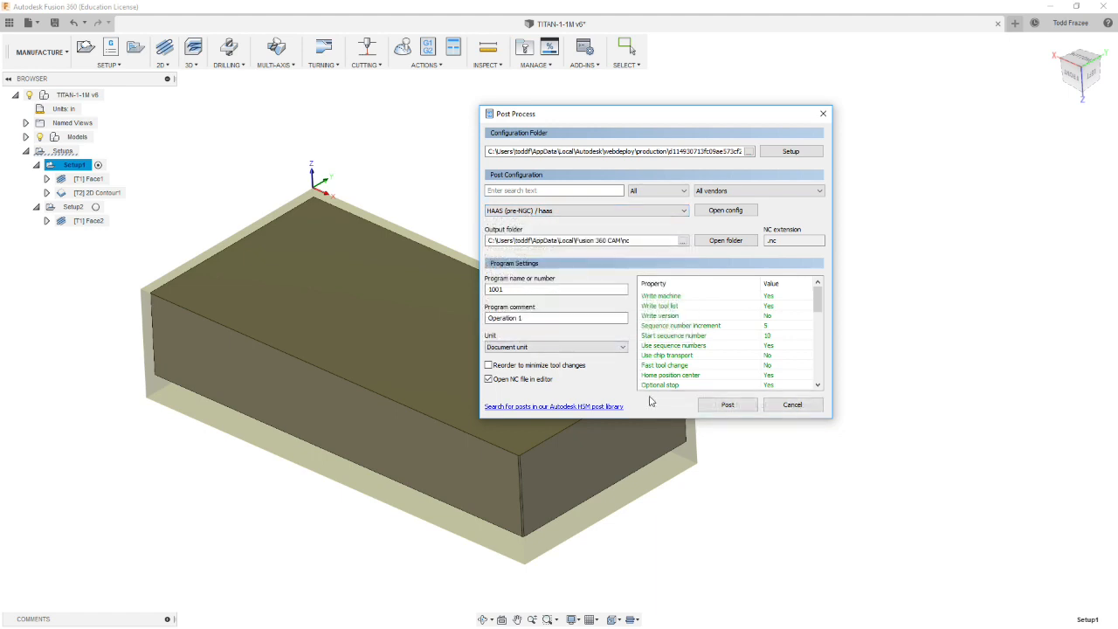
left_click(727, 406)
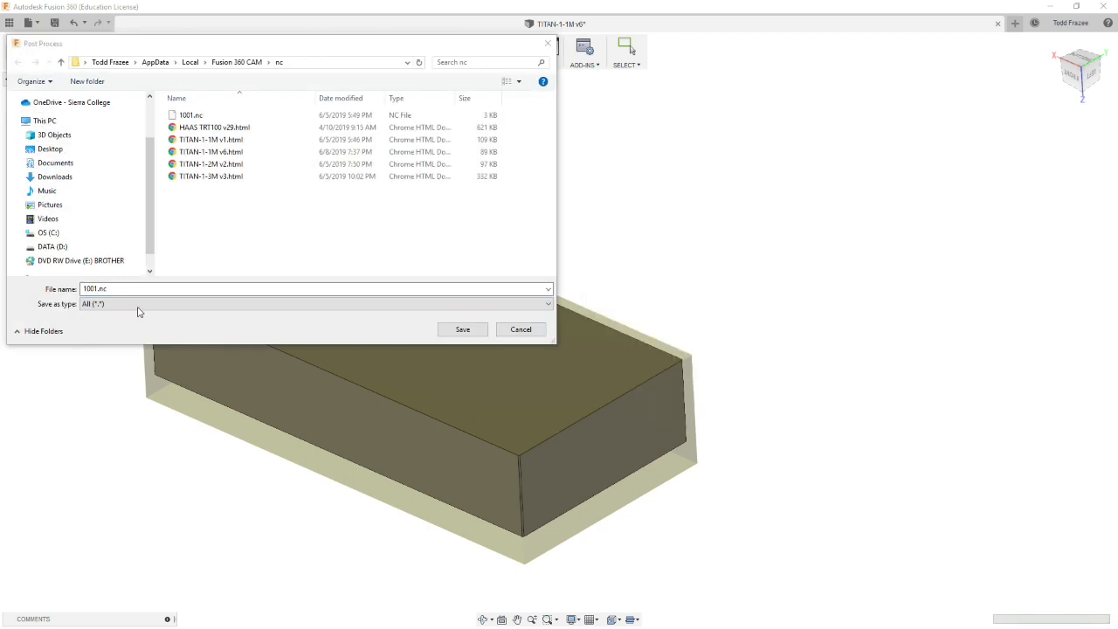
left_click(462, 329)
left_click(573, 321)
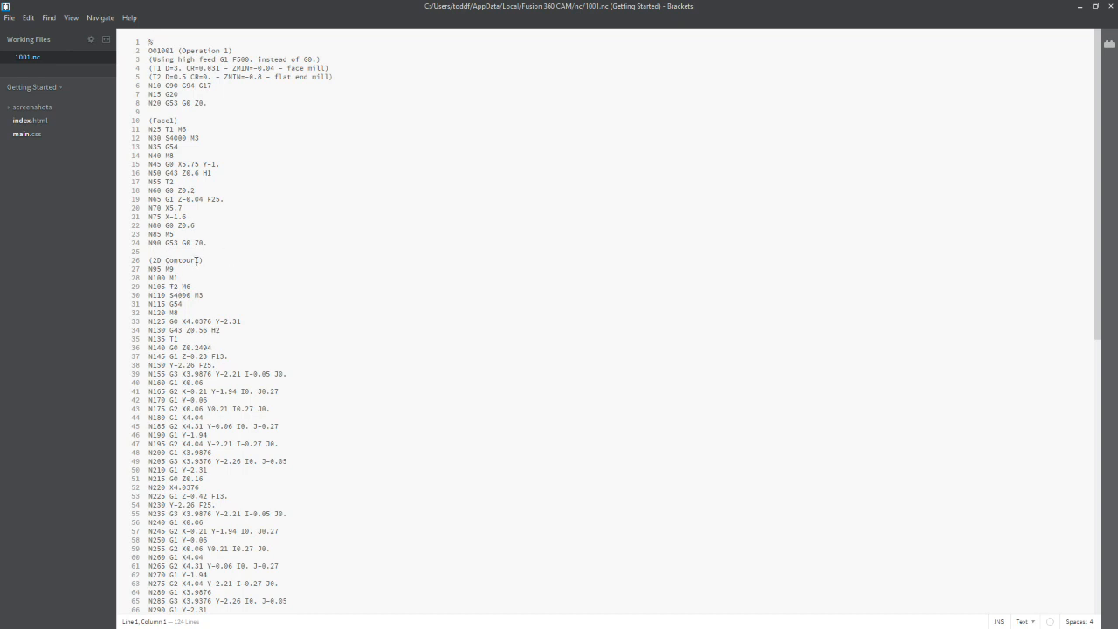
Step: Examine the posted G-code in 1001.nc from start to end, close the editor and clear the Setup1 selection
scroll(171, 420, "down", 10)
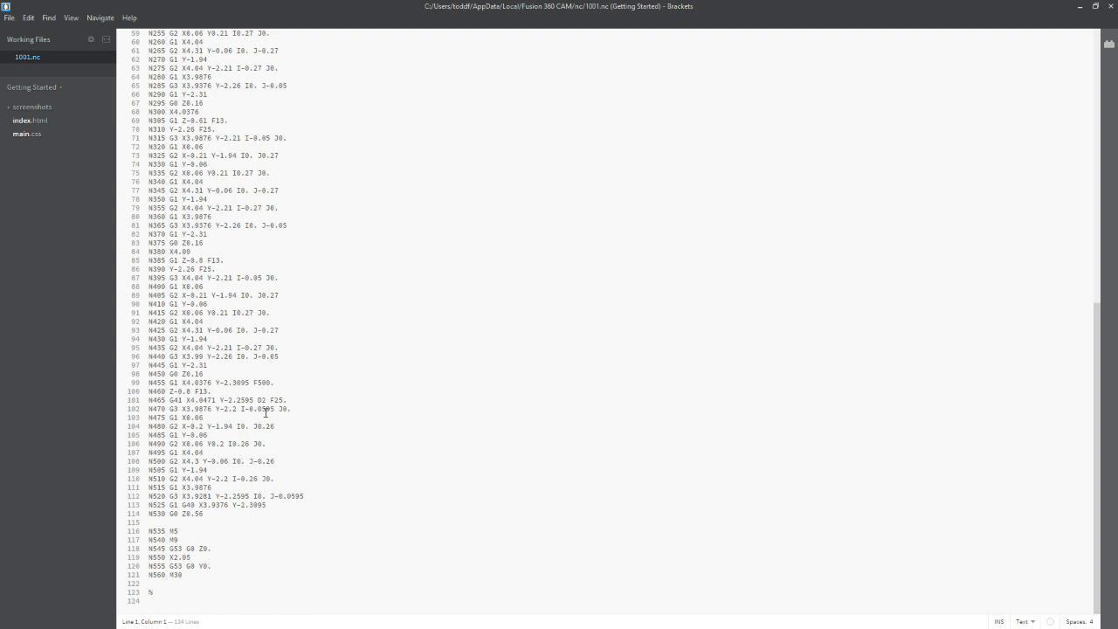
scroll(268, 412, "up", 10)
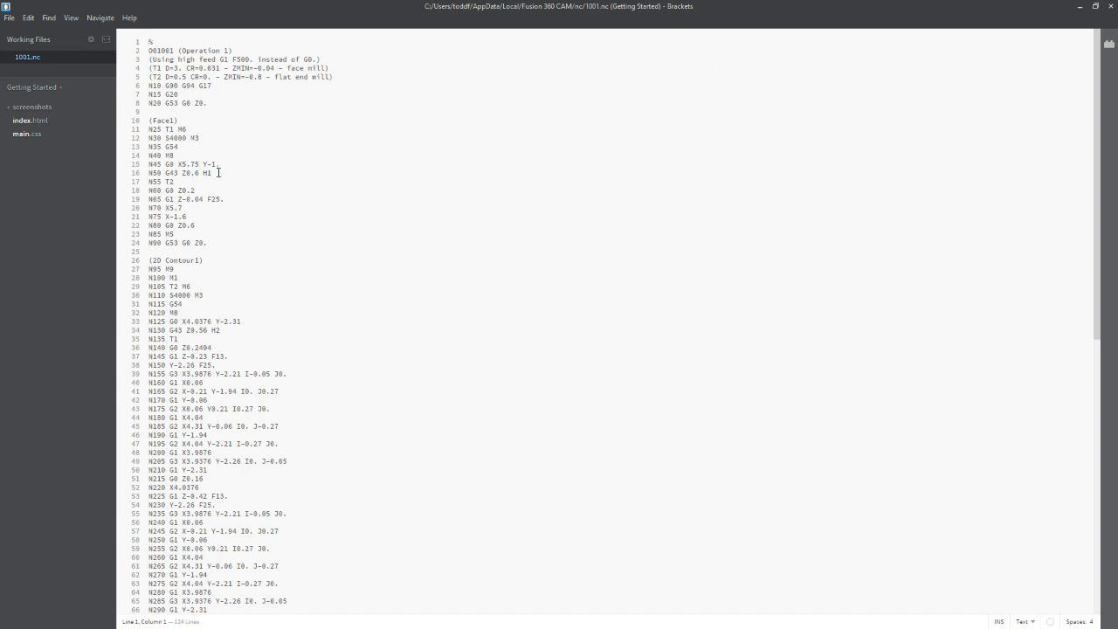
left_click_drag(185, 150, 165, 148)
left_click(273, 217)
left_click(1110, 6)
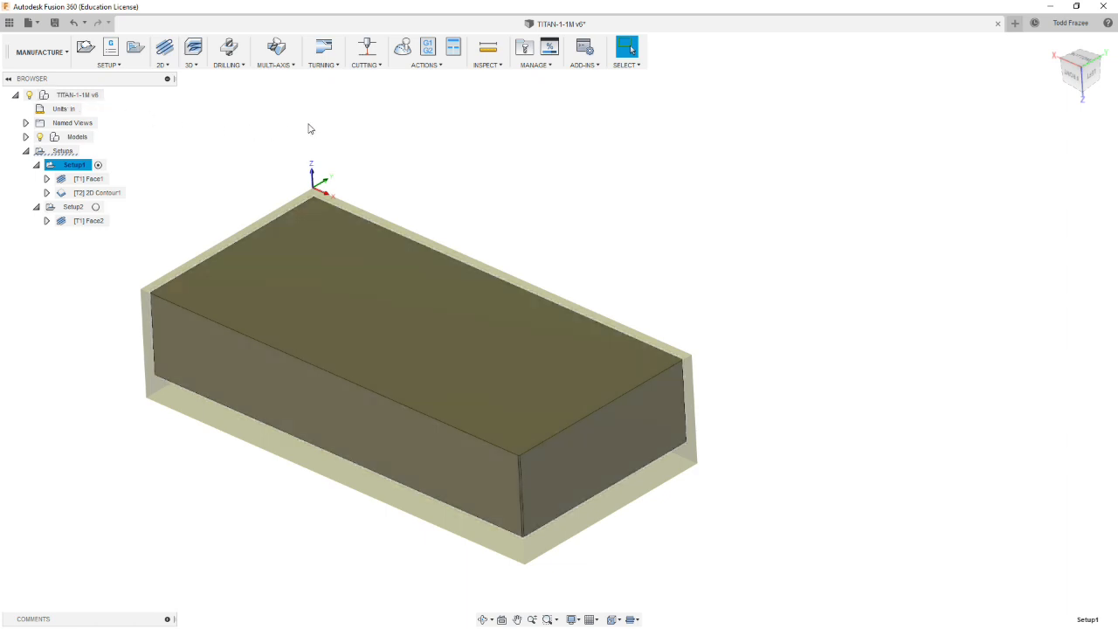
left_click(642, 175)
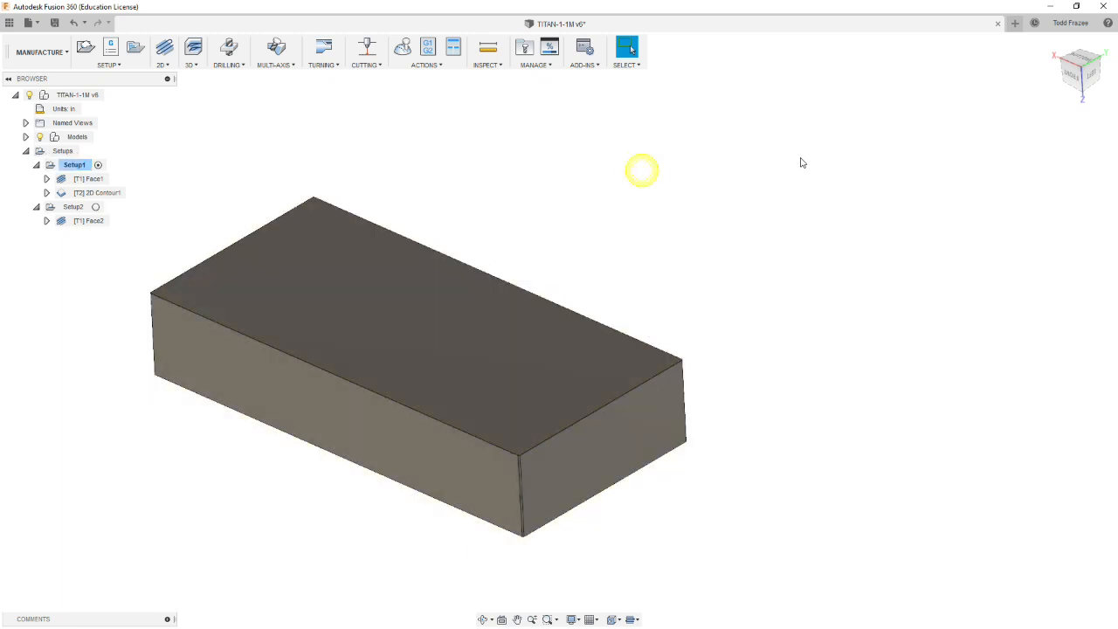